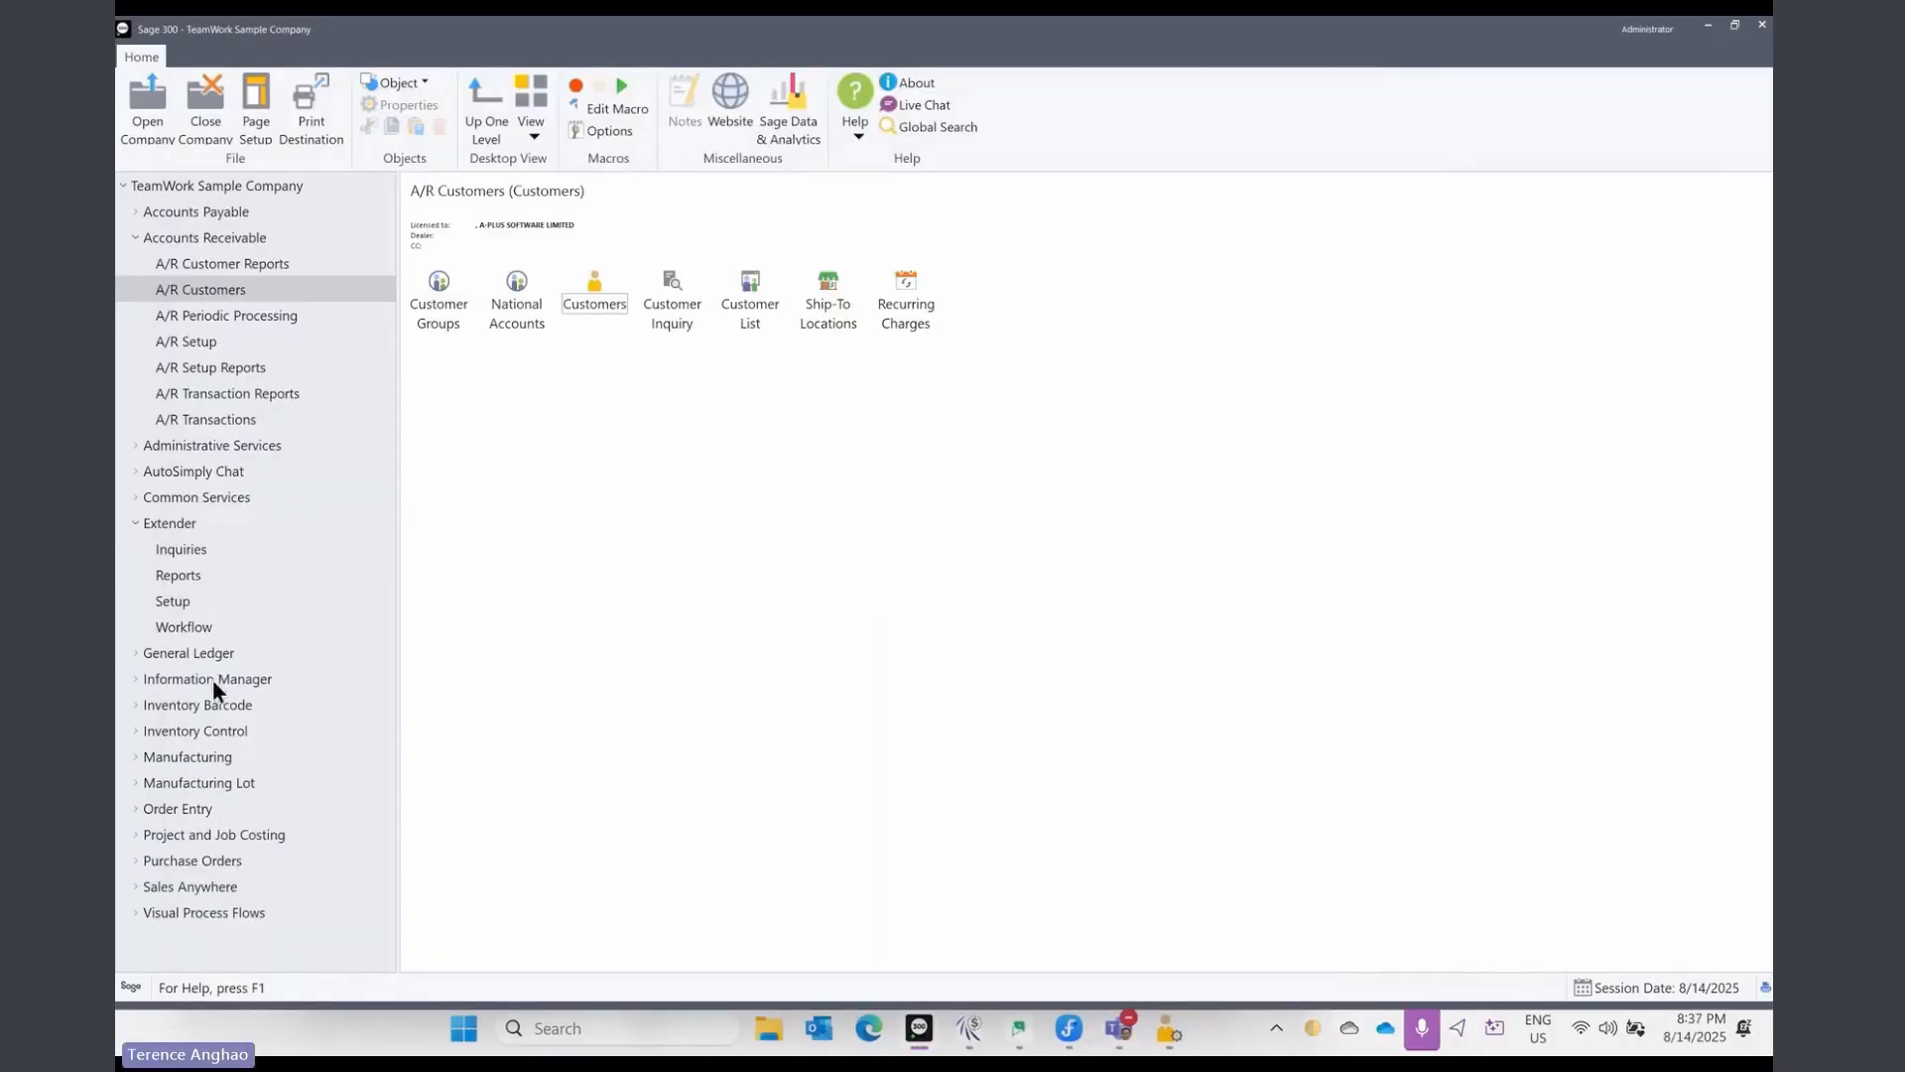
Step: Open the Extender workflow rules and load the OEWORKFLOW.SALES ORDER APPROVAL workflow
{"action": "left_click", "coordinate": [171, 525]}
{"action": "double_click", "coordinate": [655, 293]}
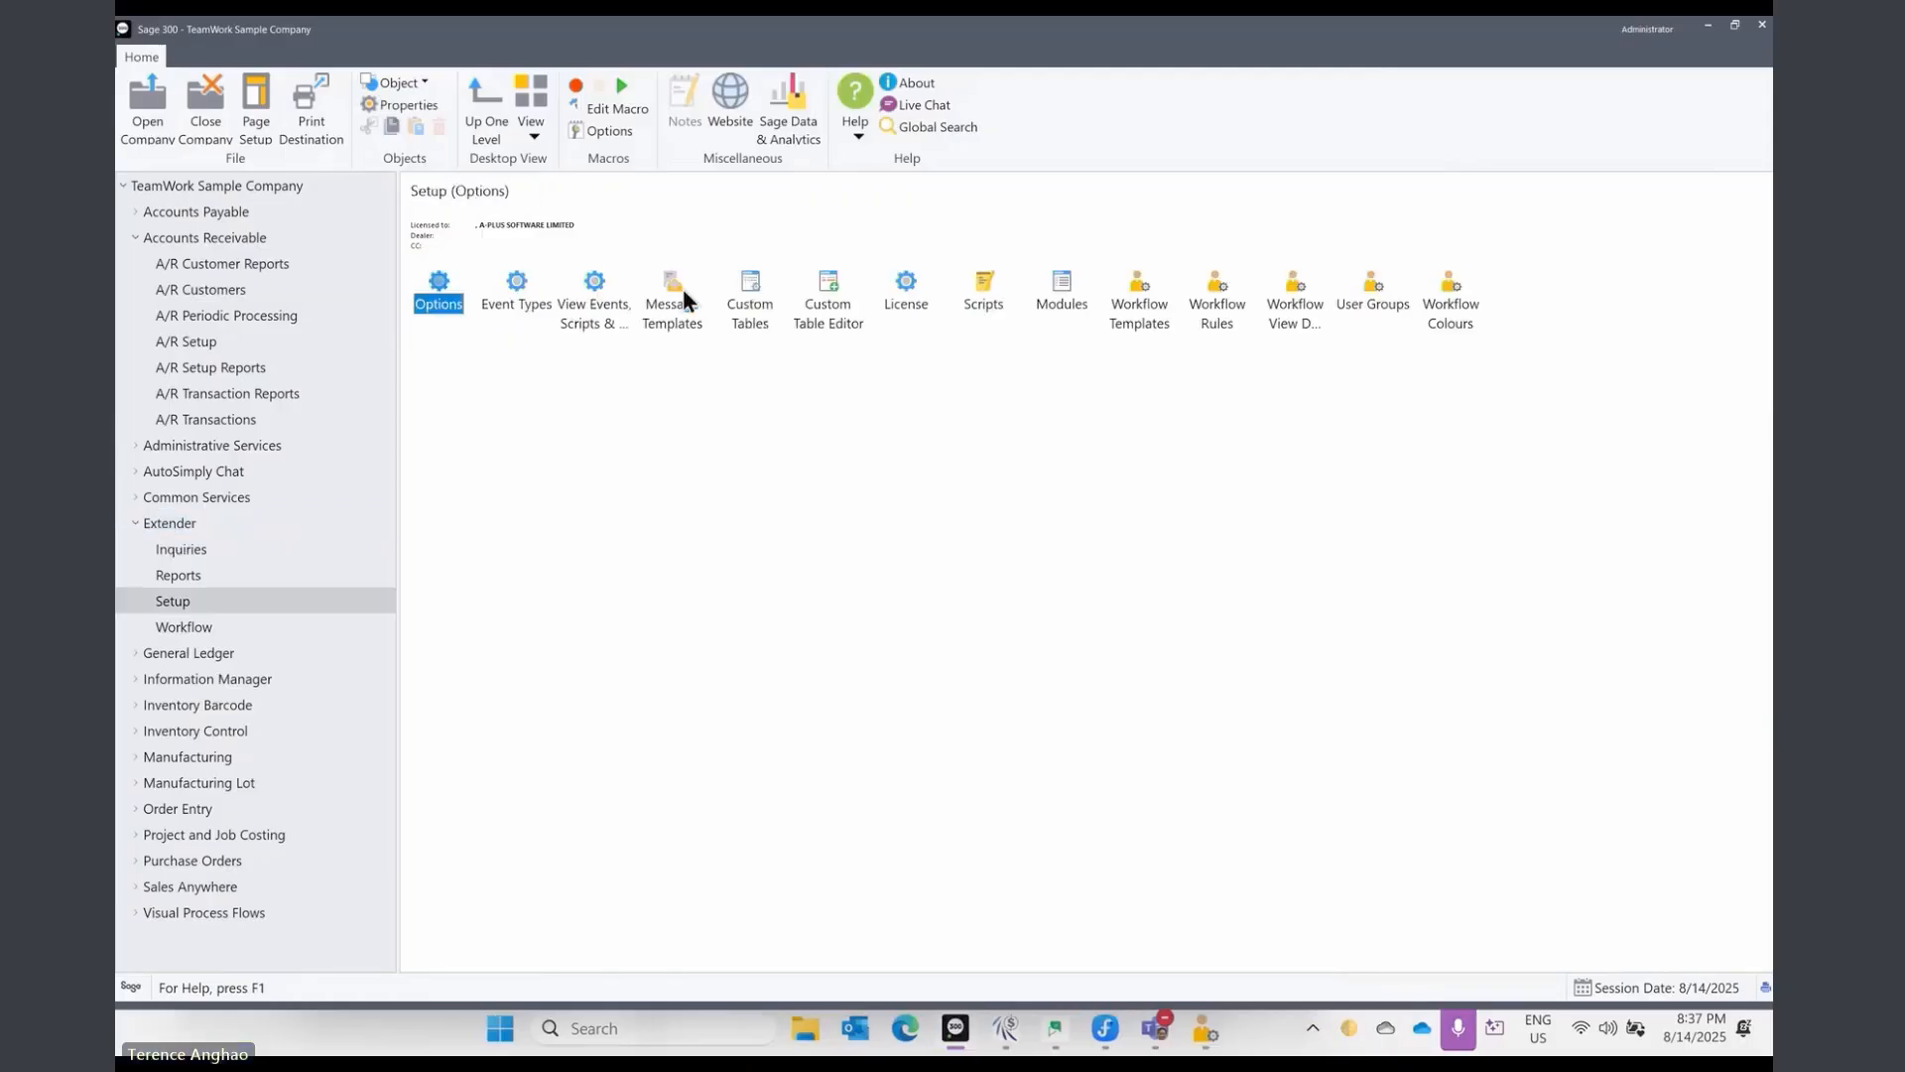
{"action": "left_click", "coordinate": [1156, 298]}
{"action": "double_click", "coordinate": [1219, 297]}
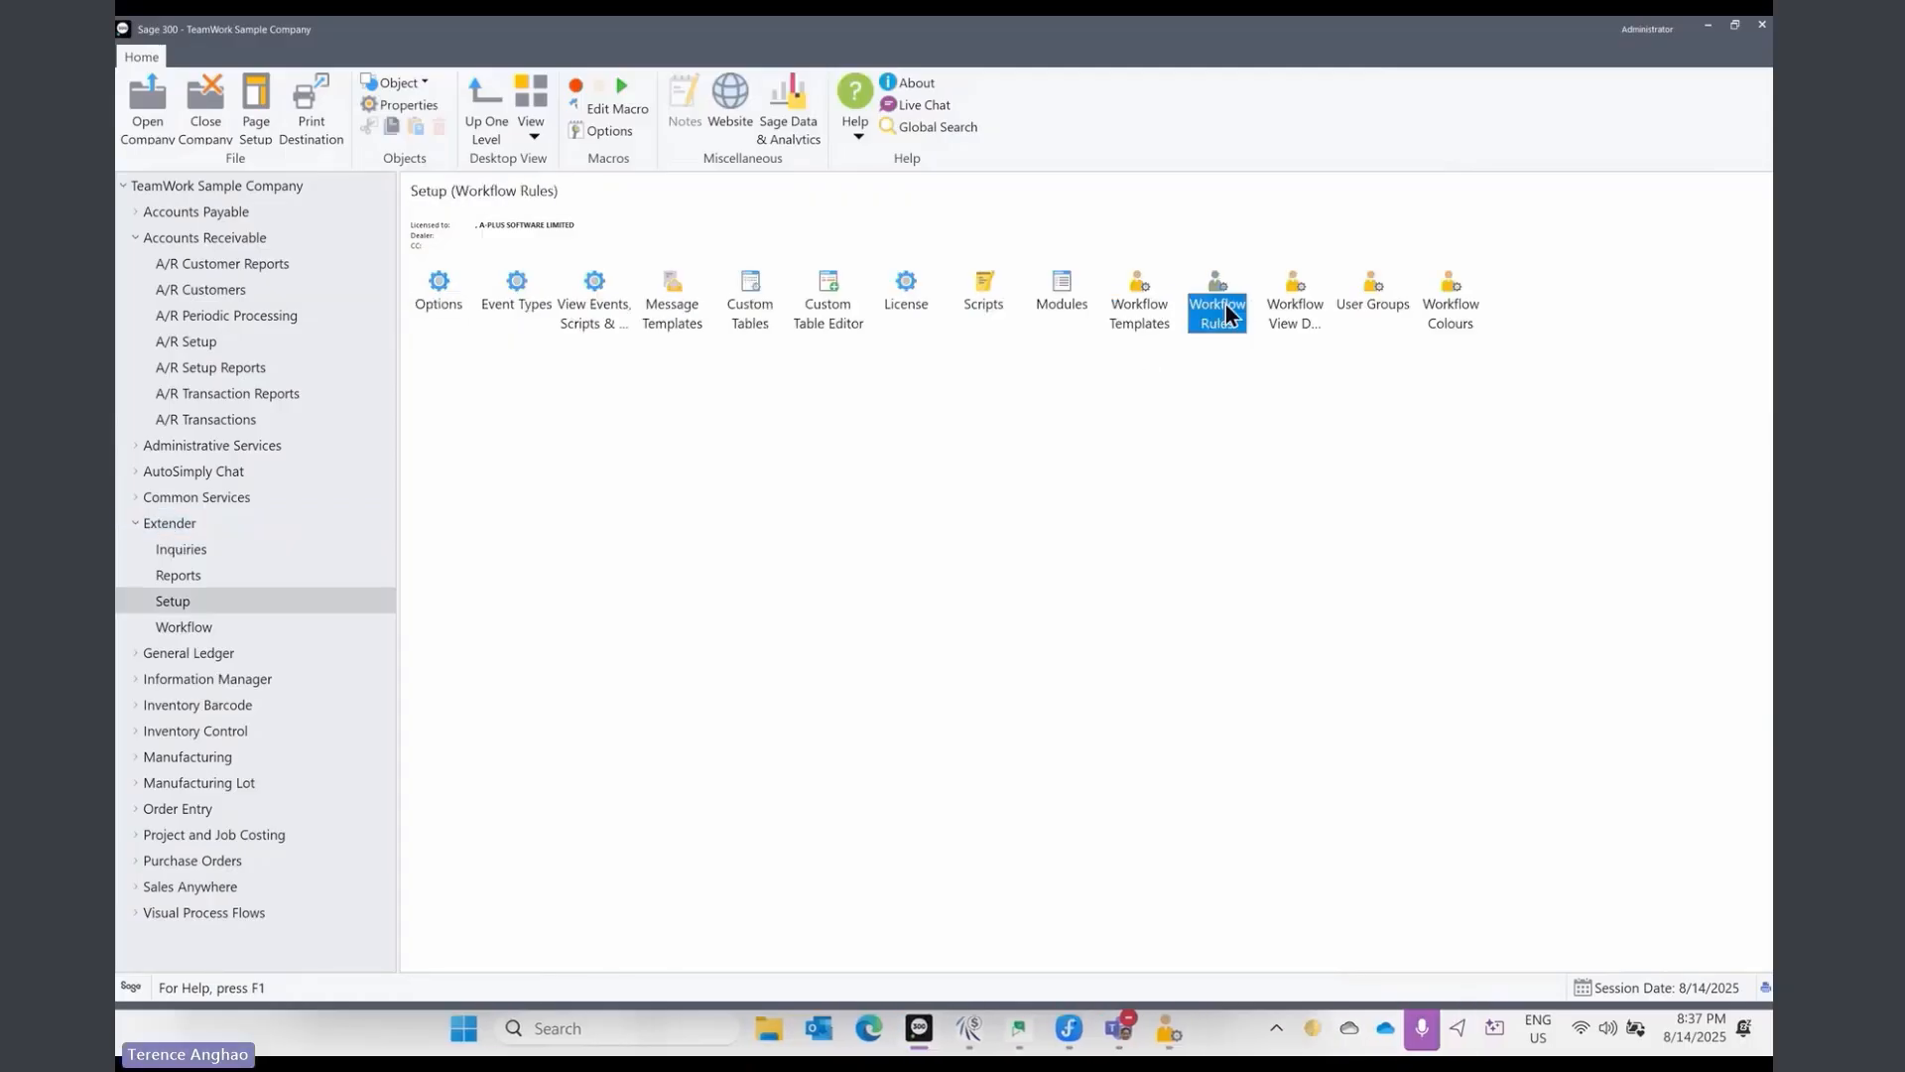
{"action": "left_click", "coordinate": [378, 91]}
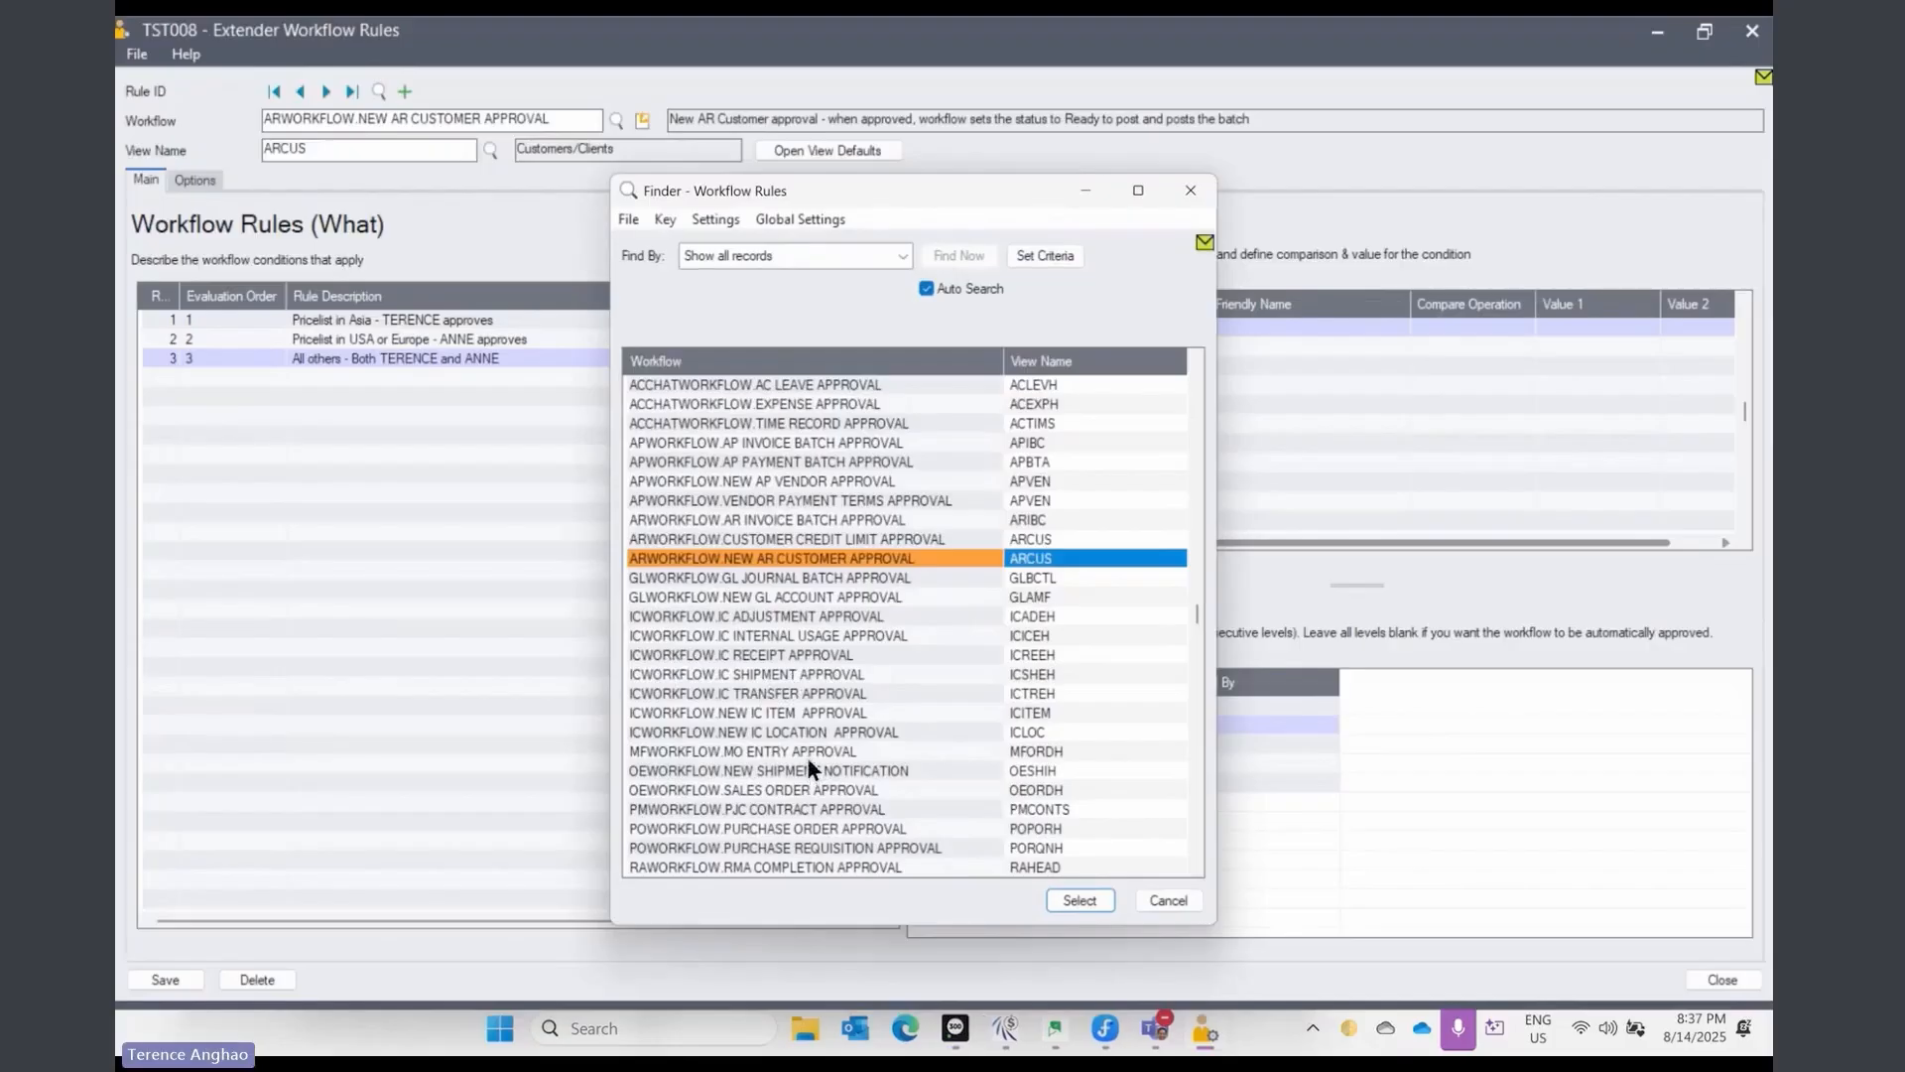
{"action": "double_click", "coordinate": [814, 790]}
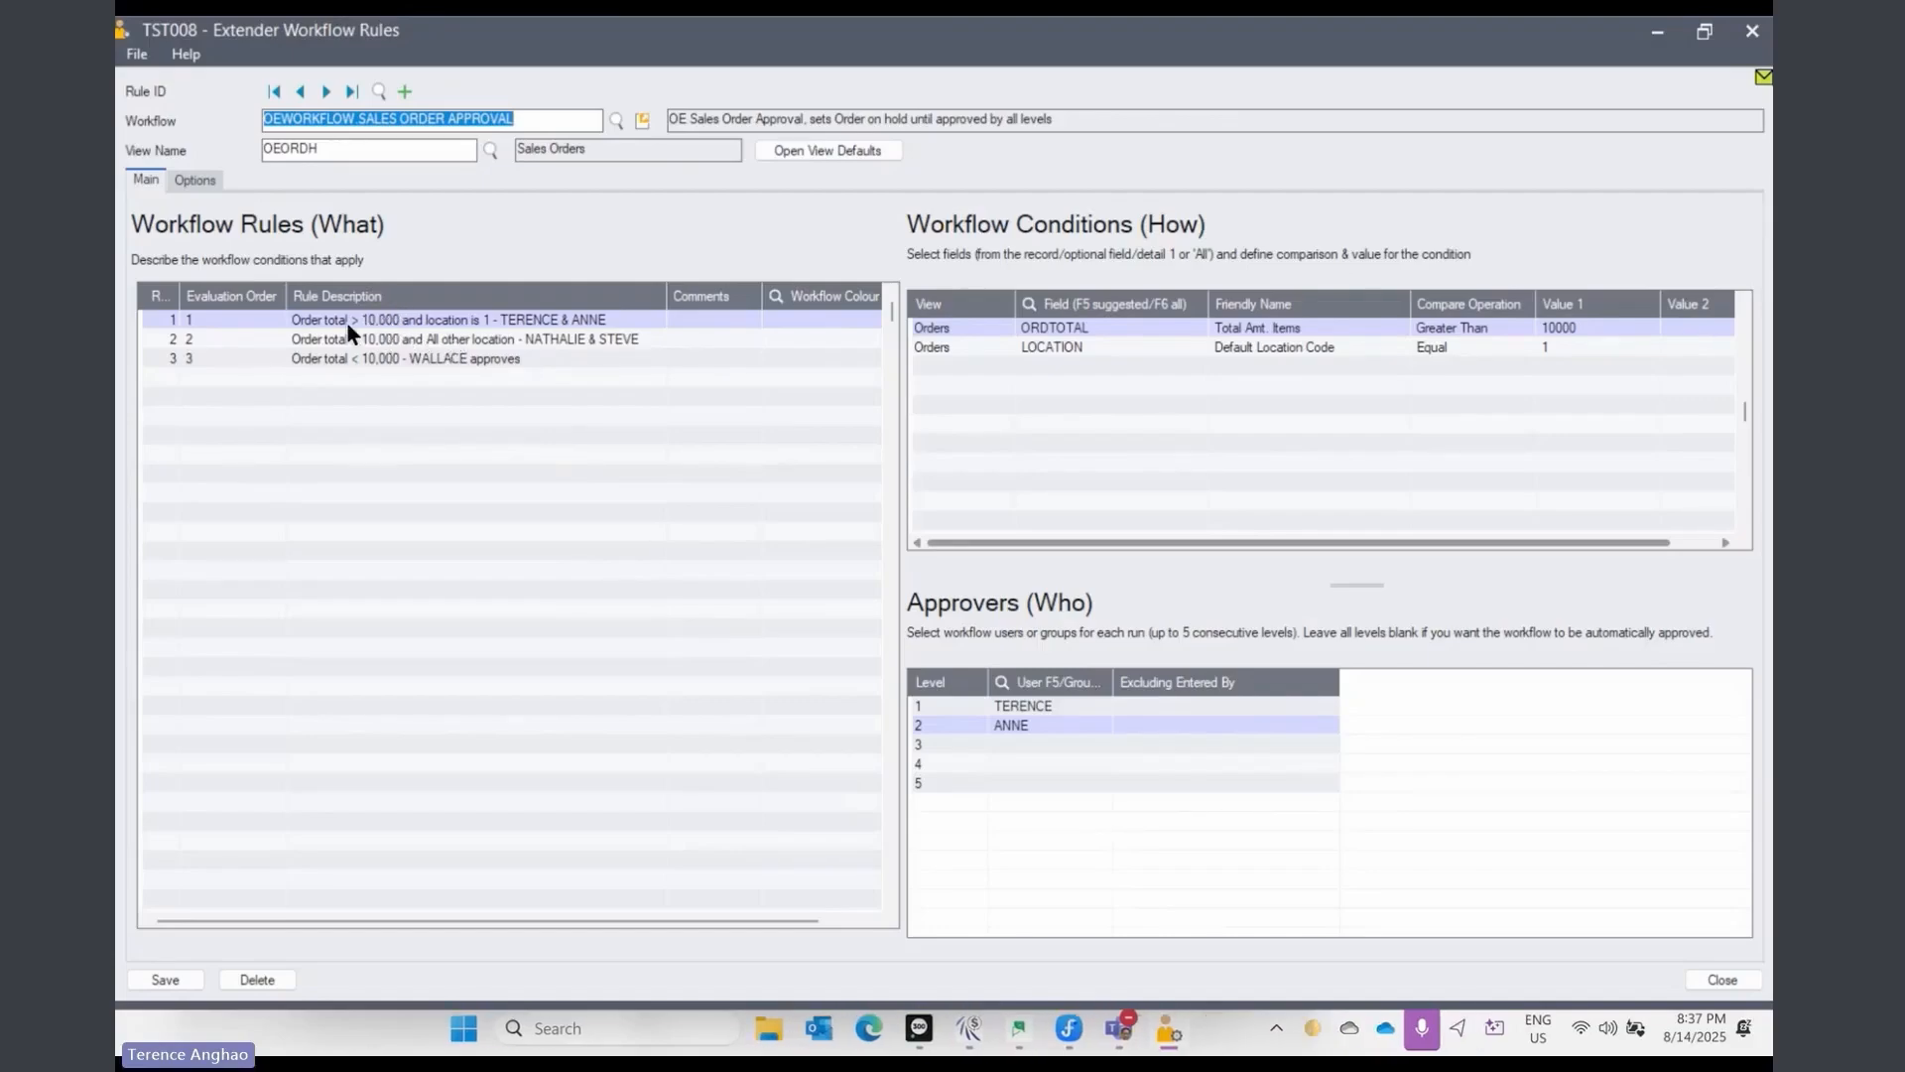
Step: Examine the first rule's conditions and the suggested workflow fields offered for its ORDTOTAL and LOCATION entries
{"action": "left_click", "coordinate": [496, 320]}
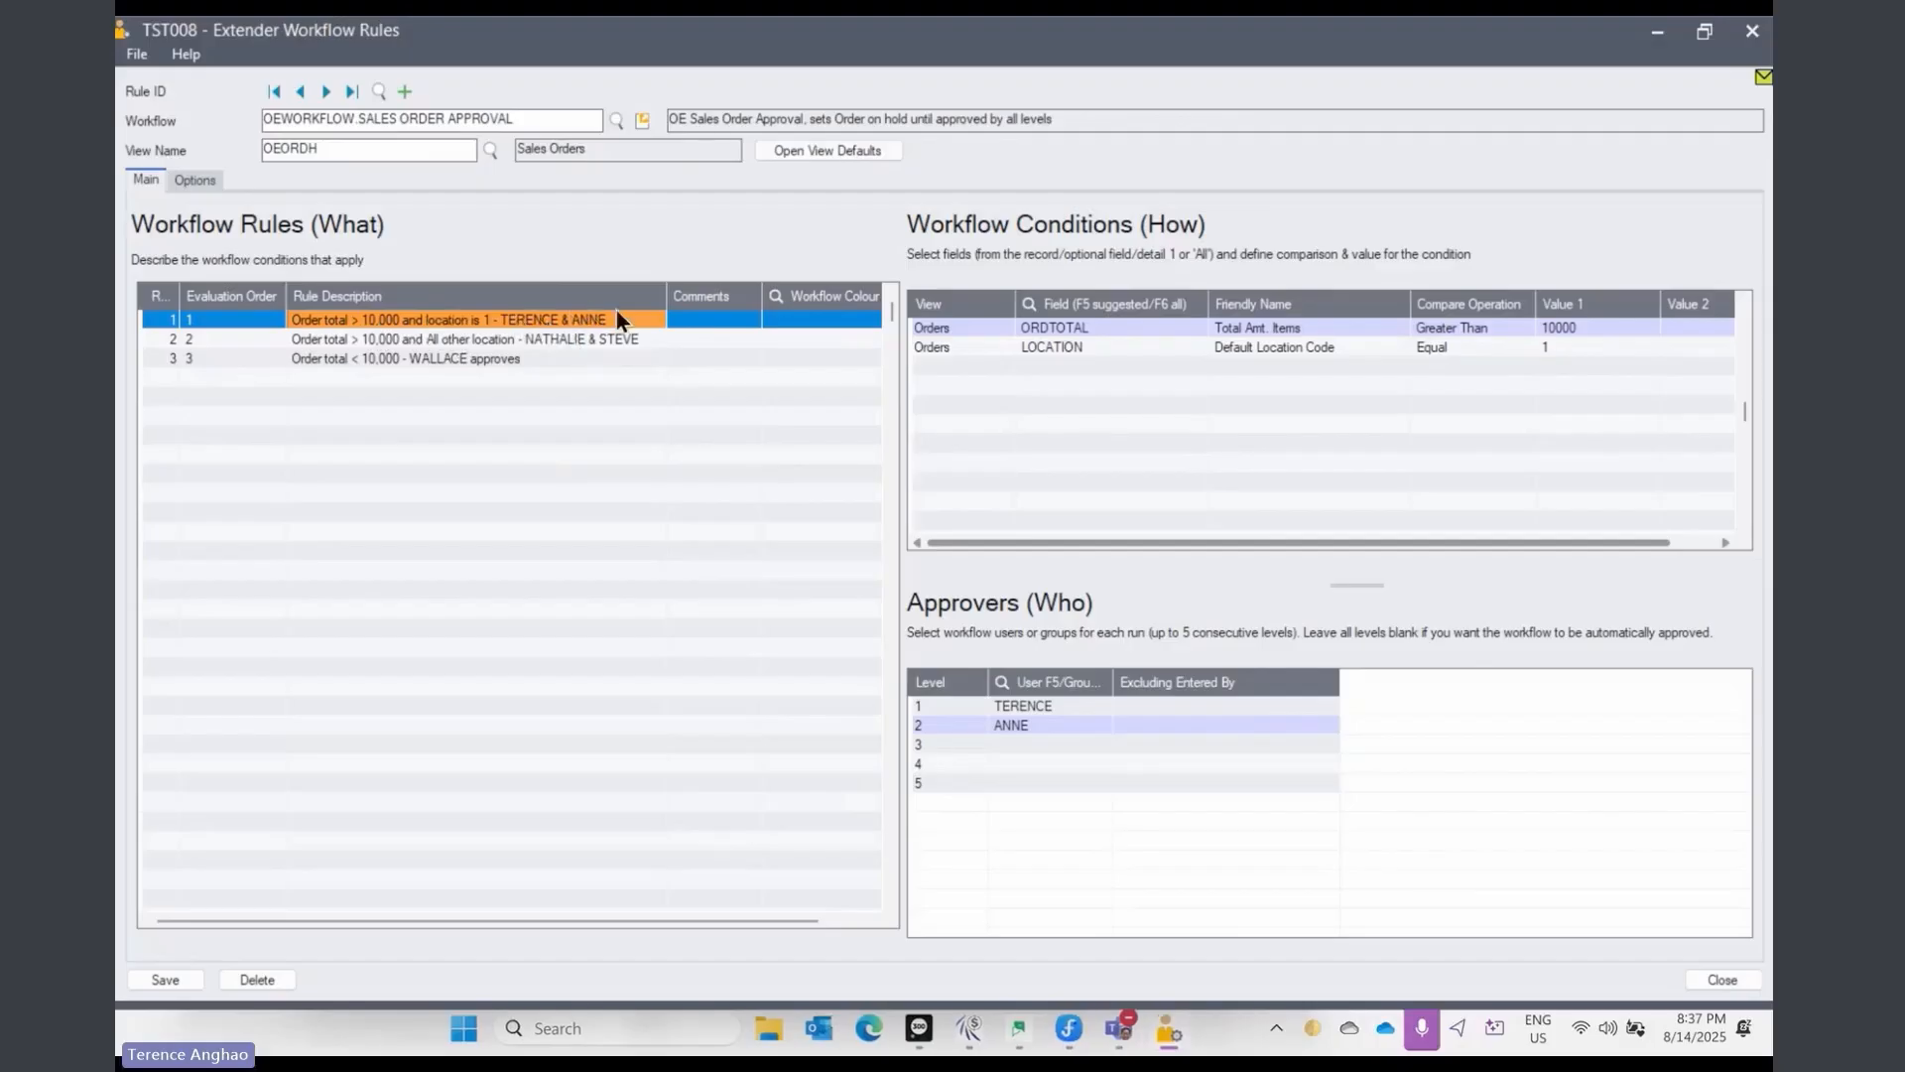
{"action": "left_click", "coordinate": [1100, 325]}
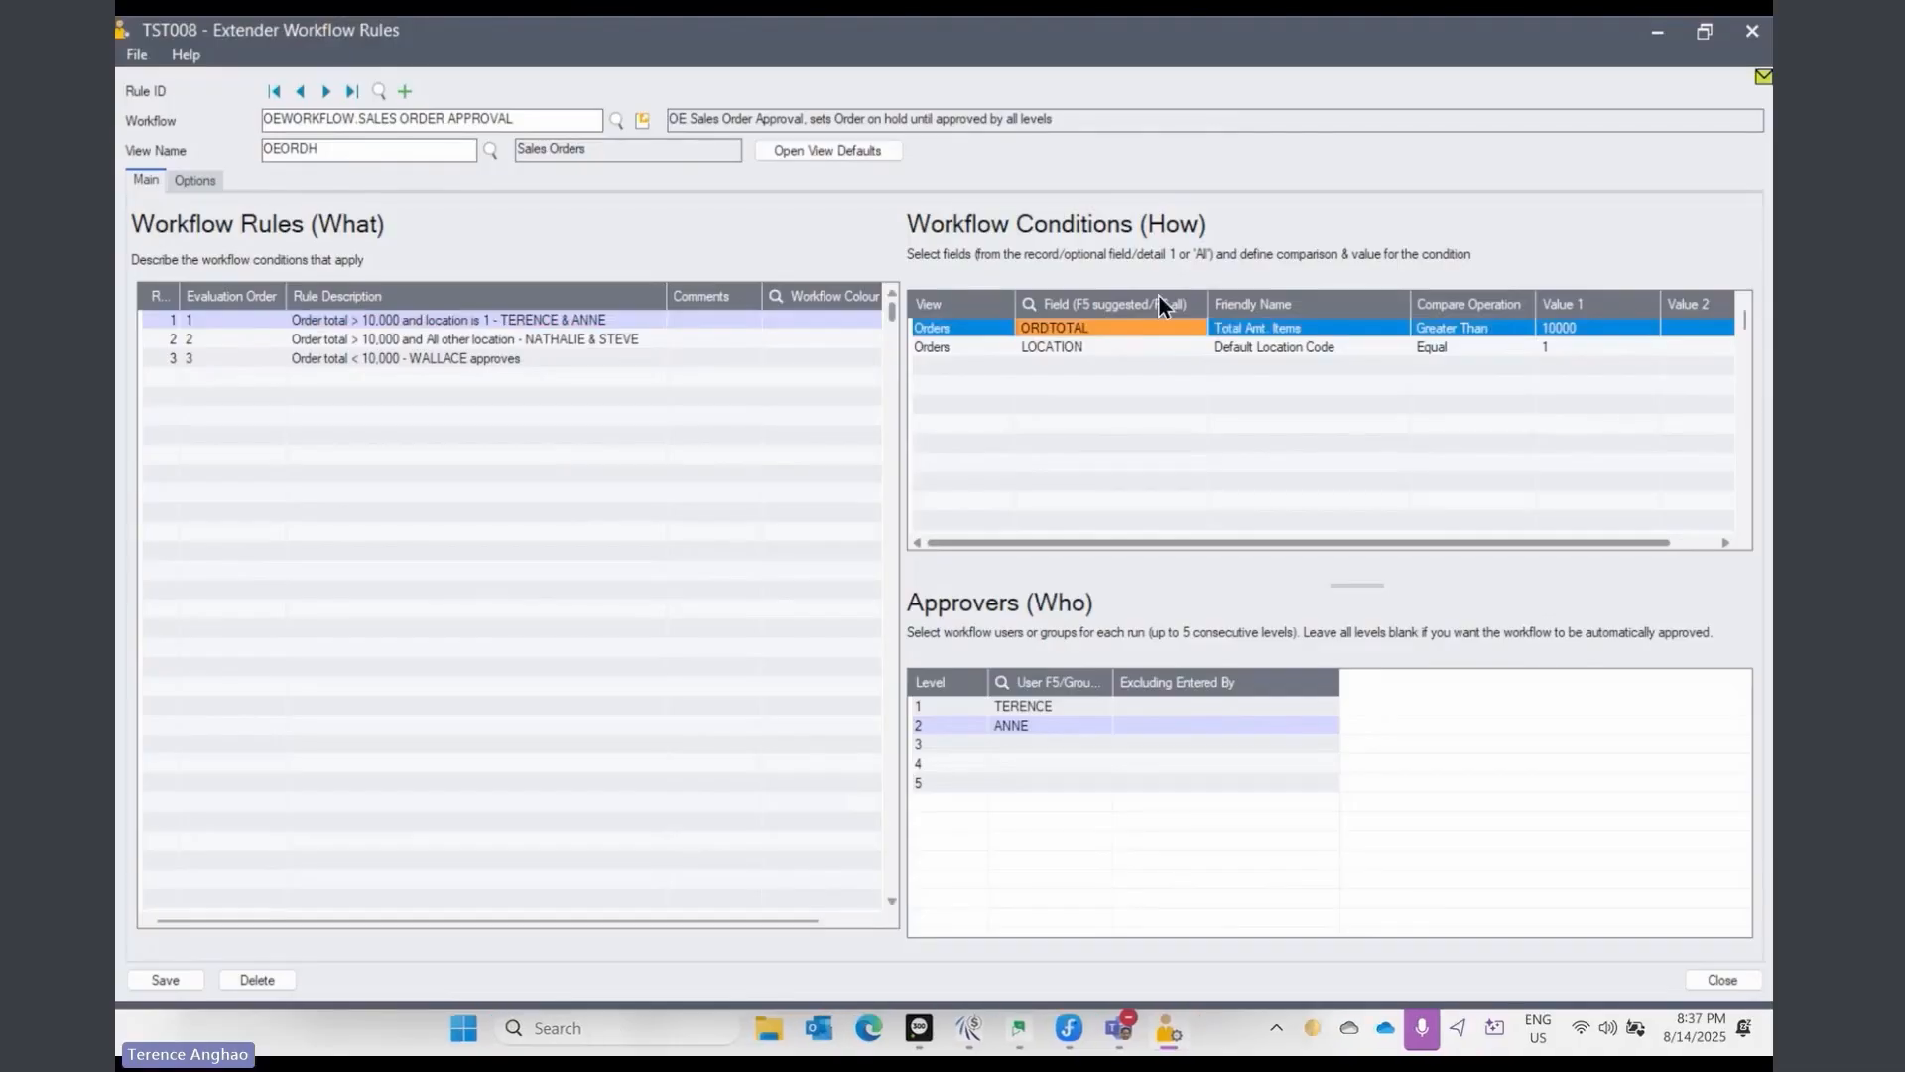
{"action": "key", "text": "F5"}
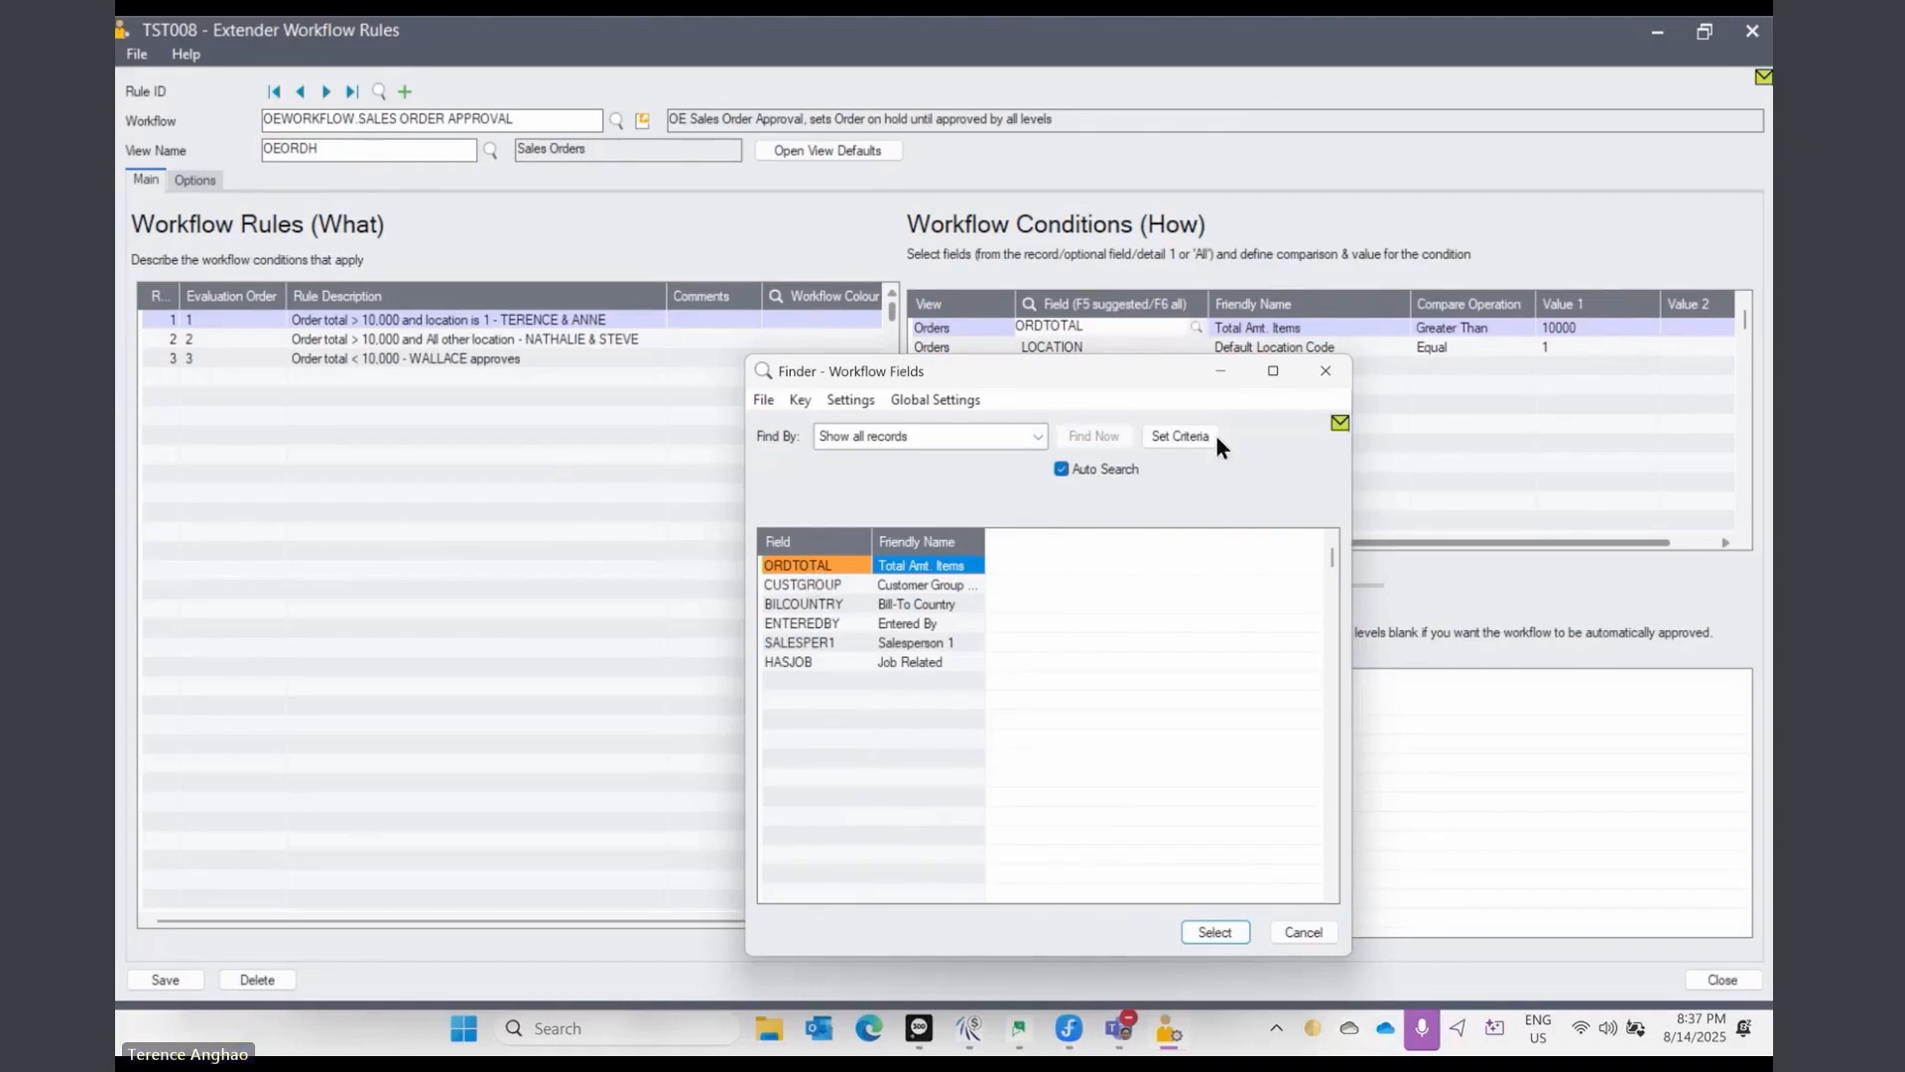
{"action": "left_click", "coordinate": [1326, 372]}
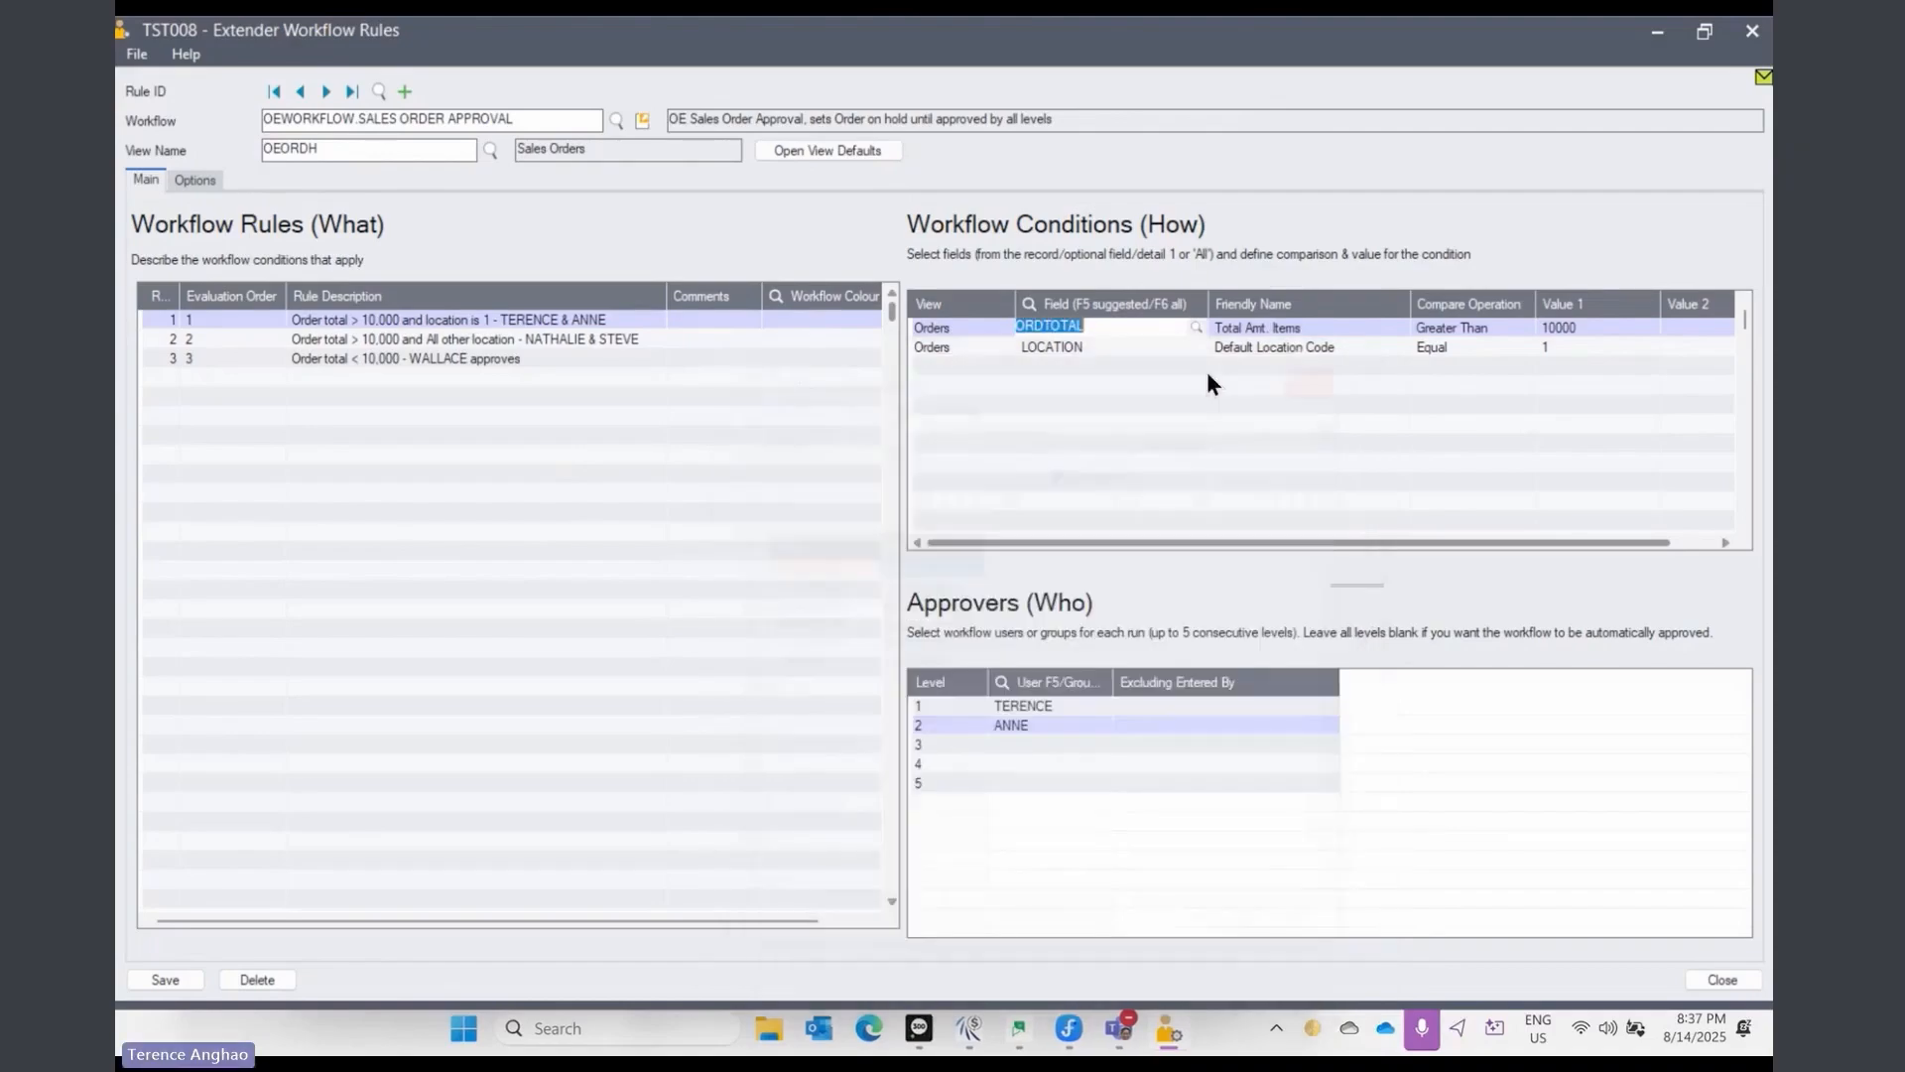
{"action": "left_click", "coordinate": [1120, 346]}
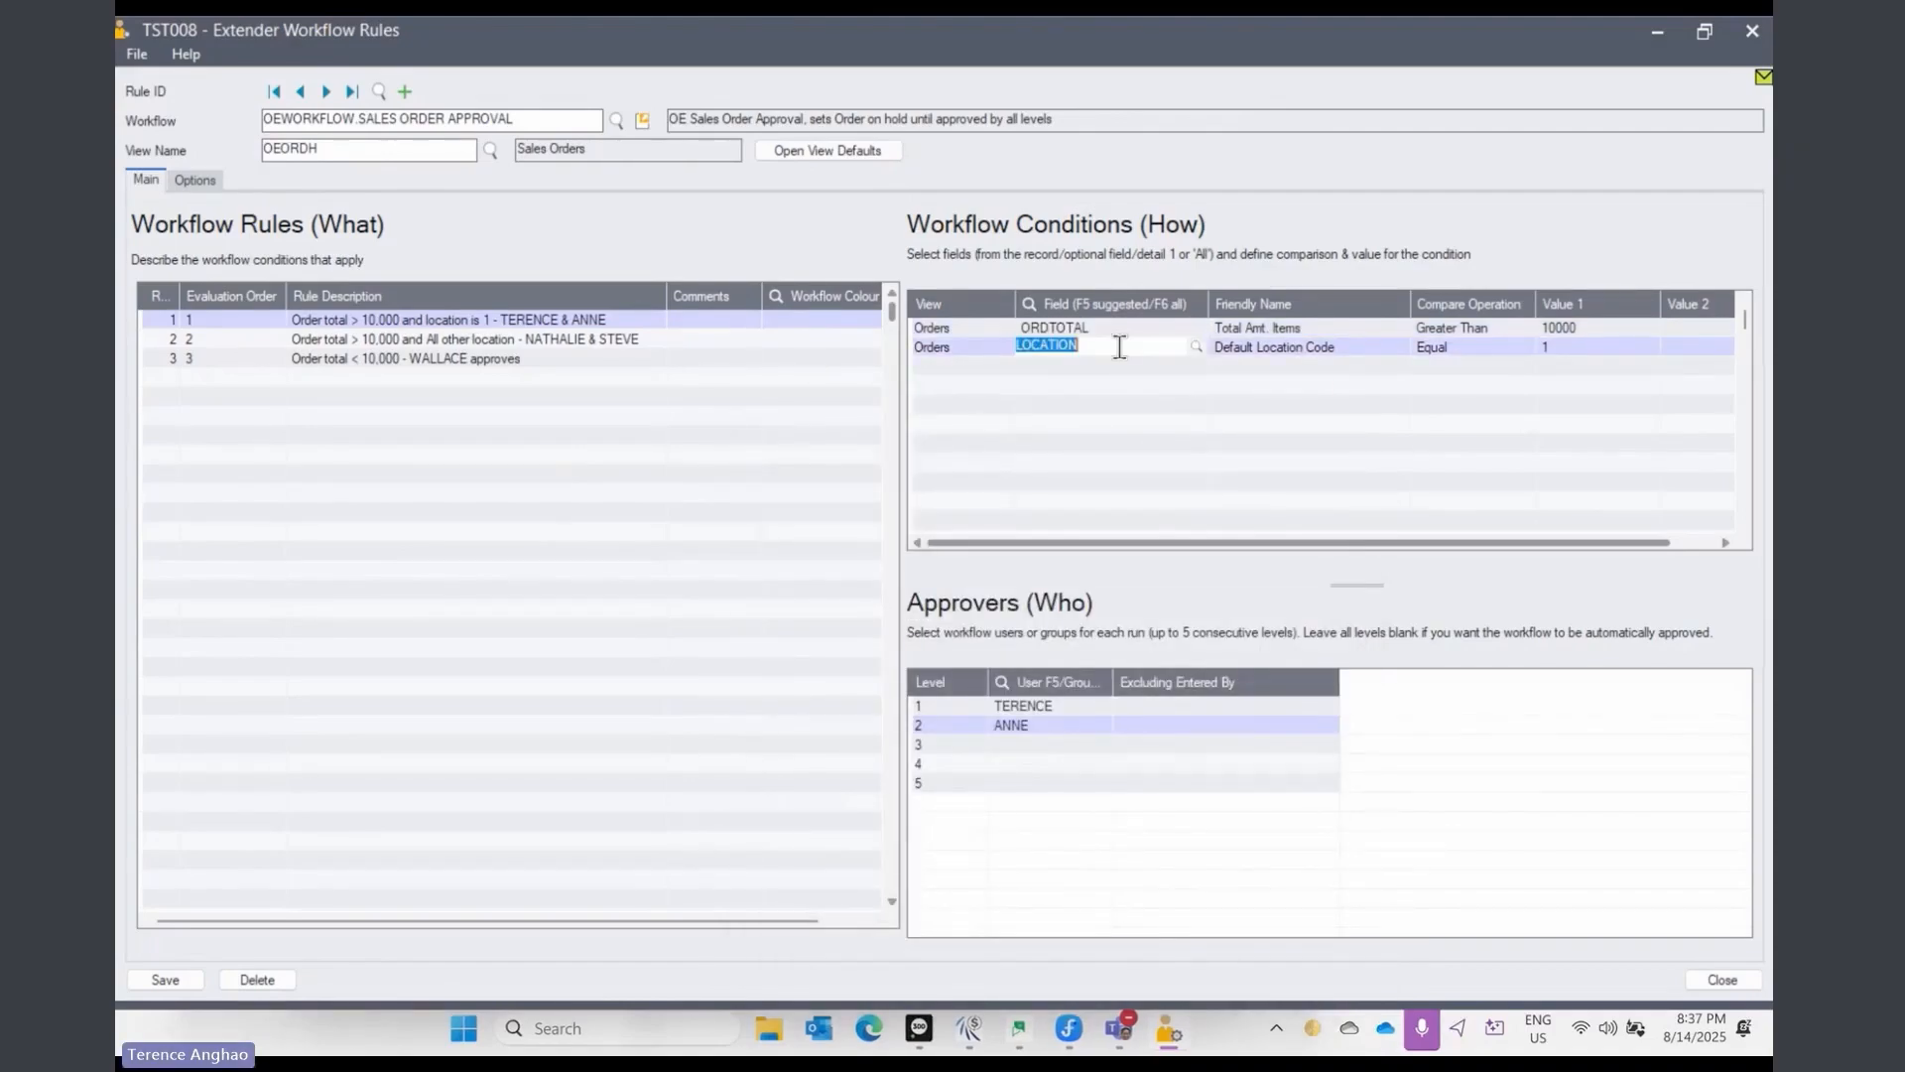
{"action": "left_click", "coordinate": [1198, 348]}
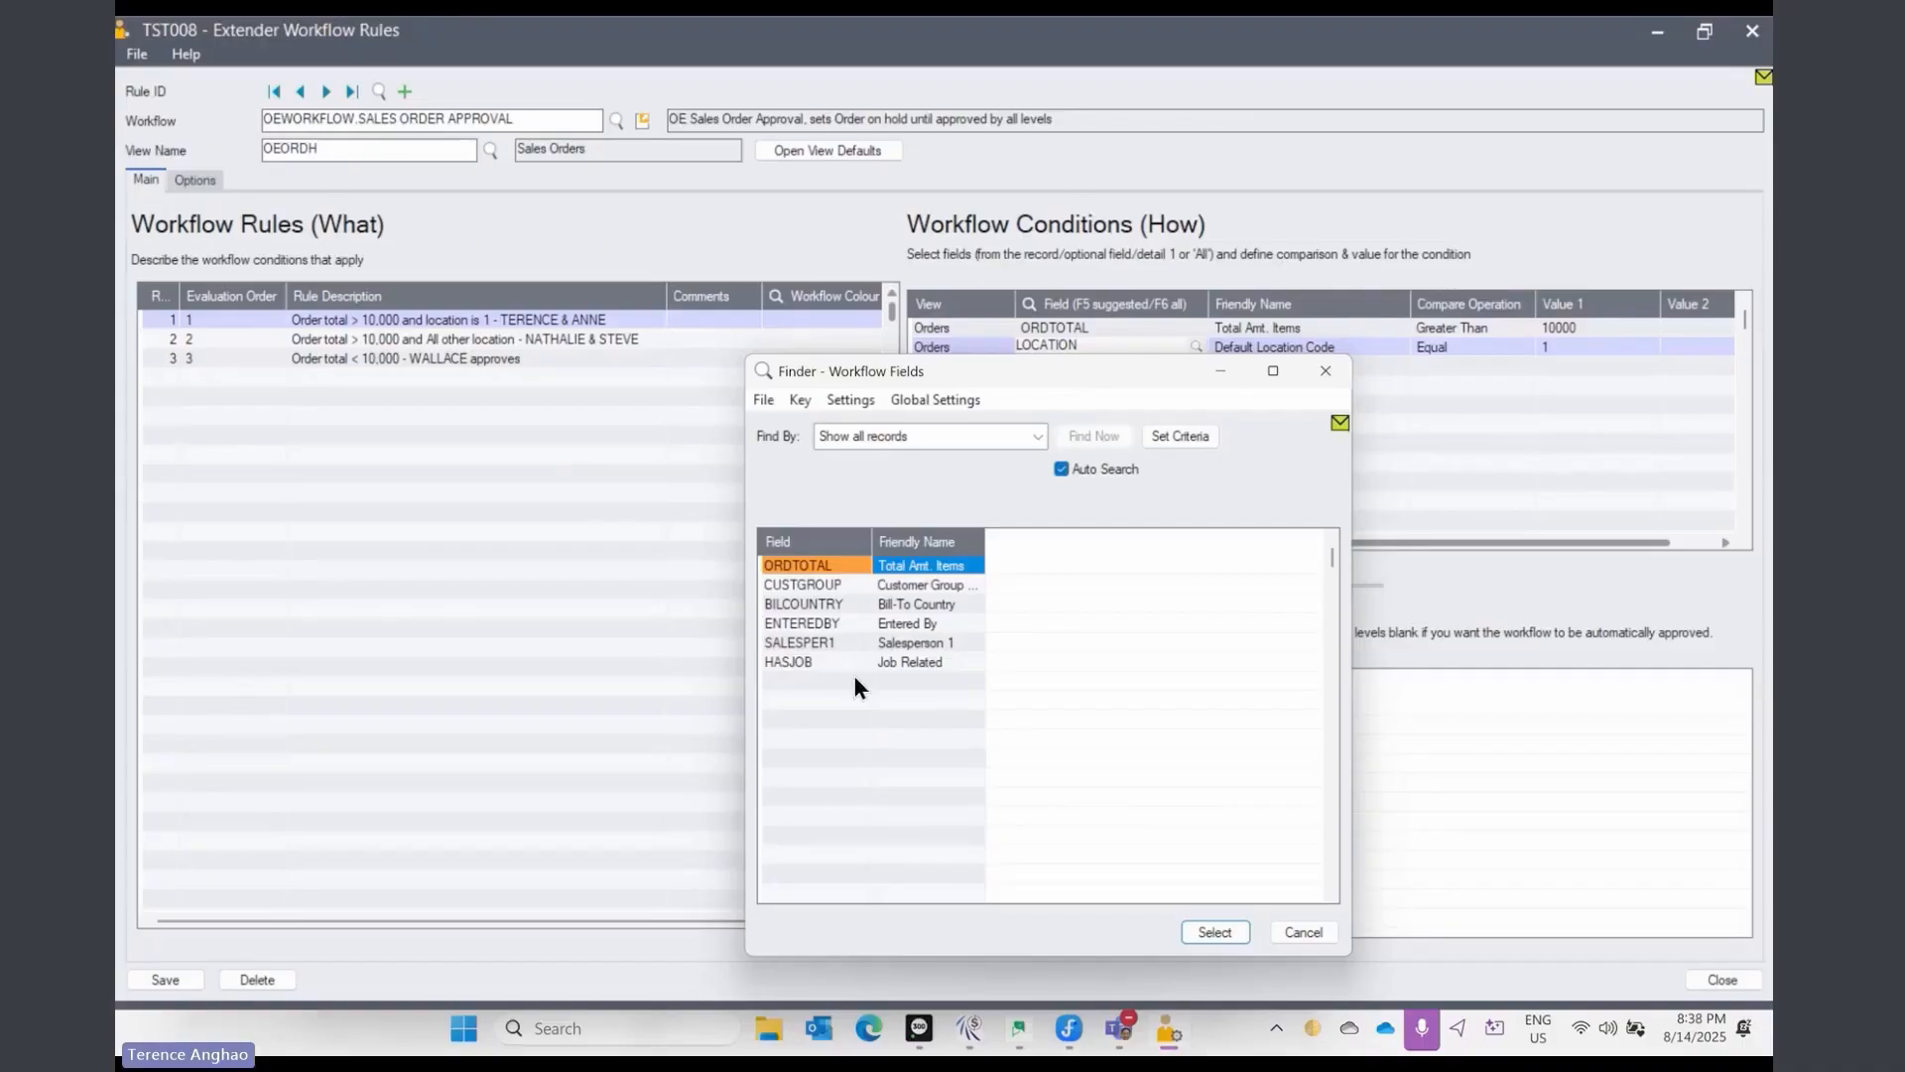
{"action": "left_click", "coordinate": [1325, 371]}
Step: Browse the complete list of order fields available for the LOCATION condition with full descriptions shown, and leave it without choosing one
{"action": "key", "text": "F5"}
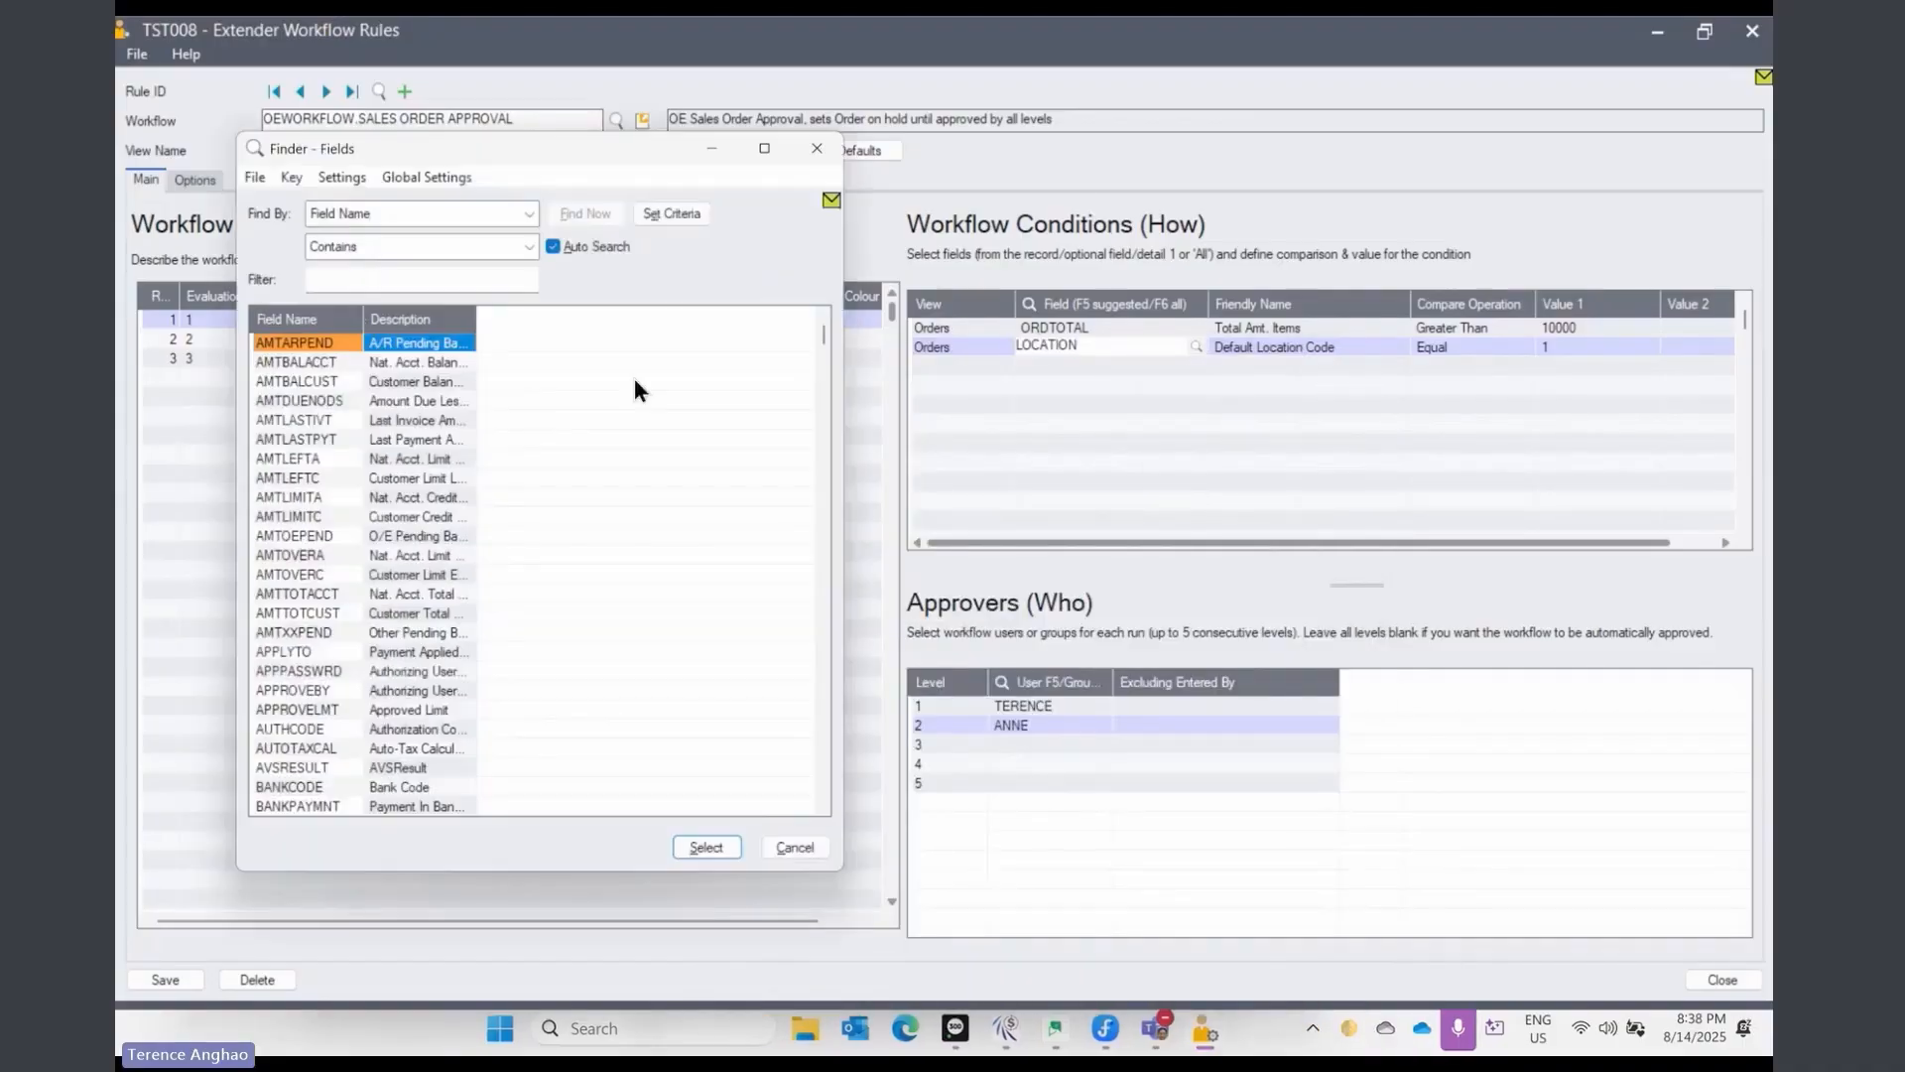
{"action": "double_click", "coordinate": [478, 318]}
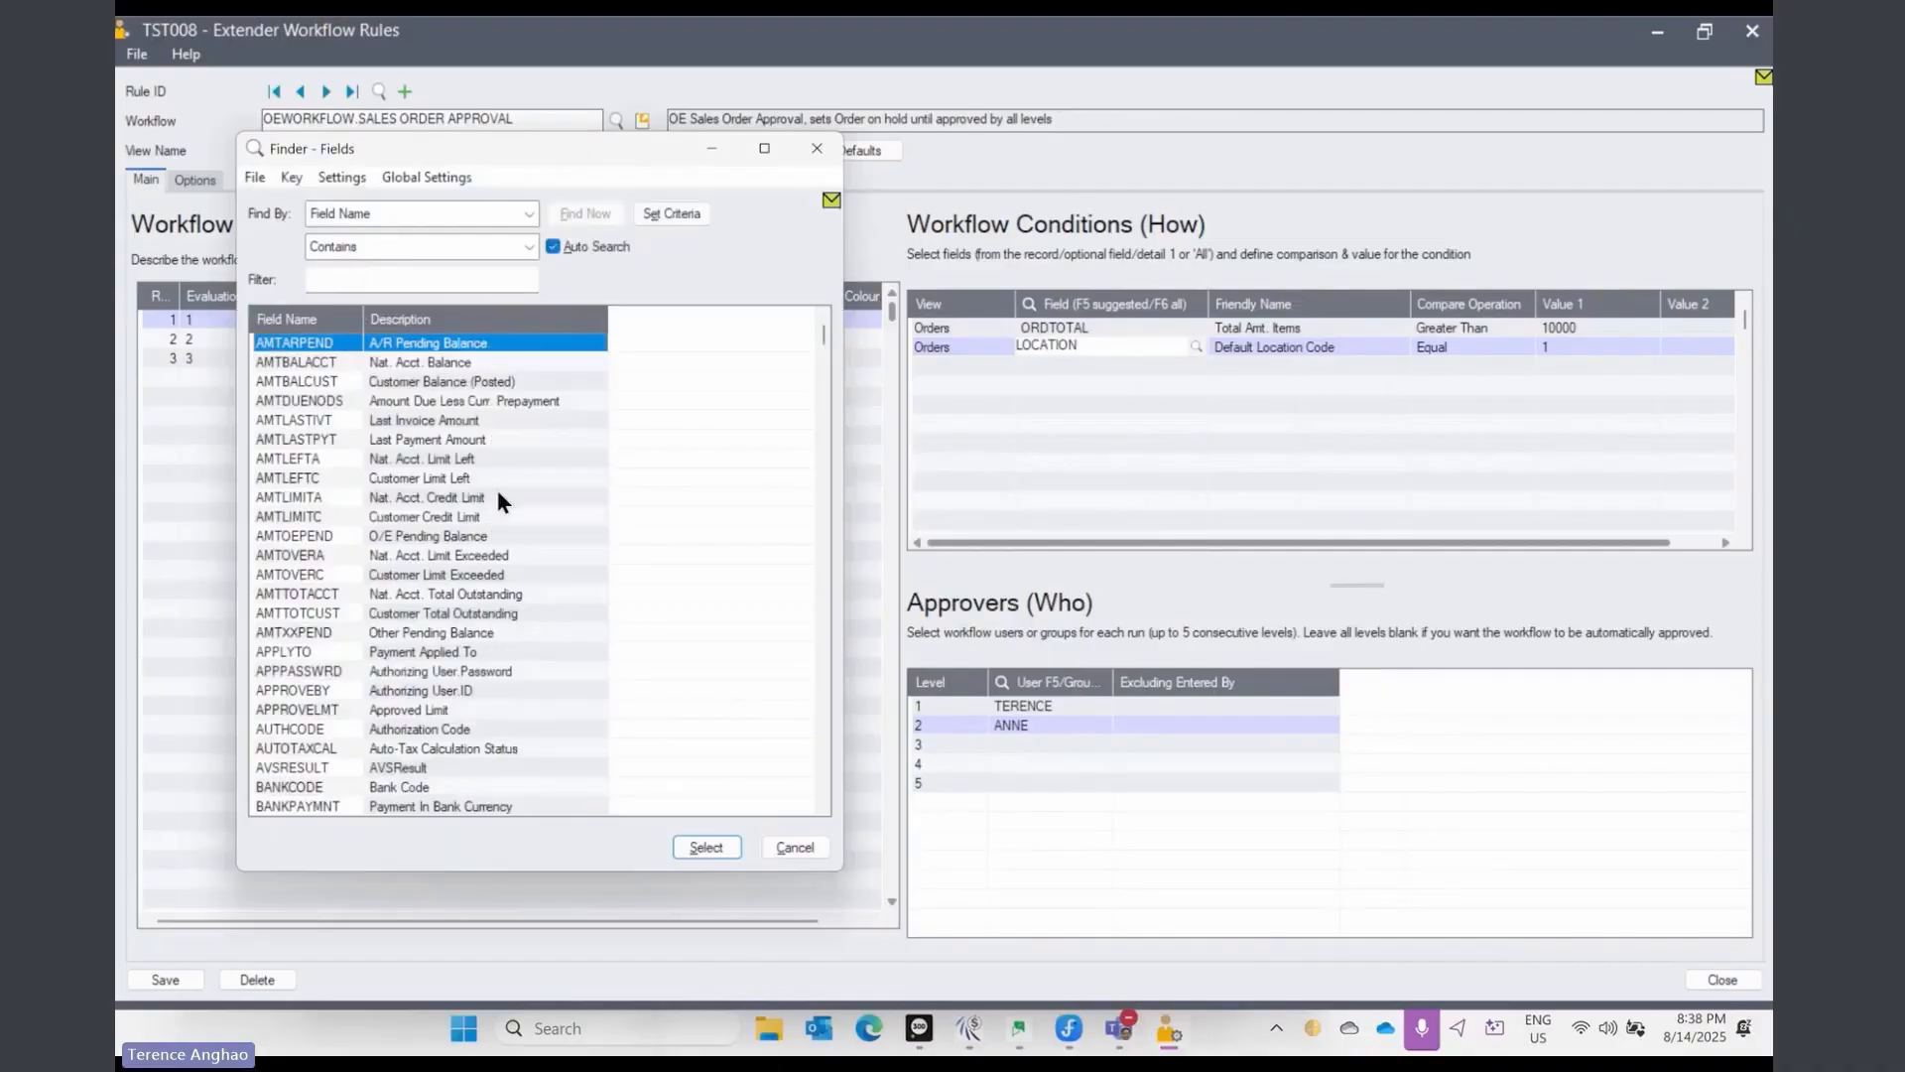
{"action": "key", "text": "Down"}
{"action": "key", "text": "Down"}
{"action": "key", "text": "Down"}
{"action": "key", "text": "Down"}
{"action": "key", "text": "Down"}
{"action": "key", "text": "Down"}
{"action": "key", "text": "Down"}
{"action": "key", "text": "Down"}
{"action": "key", "text": "Down"}
{"action": "key", "text": "Down"}
{"action": "key", "text": "Down"}
{"action": "key", "text": "Down"}
{"action": "key", "text": "Down"}
{"action": "key", "text": "Down"}
{"action": "key", "text": "Down"}
{"action": "key", "text": "Down"}
{"action": "key", "text": "Down"}
{"action": "key", "text": "Down"}
{"action": "key", "text": "Down"}
{"action": "key", "text": "Down"}
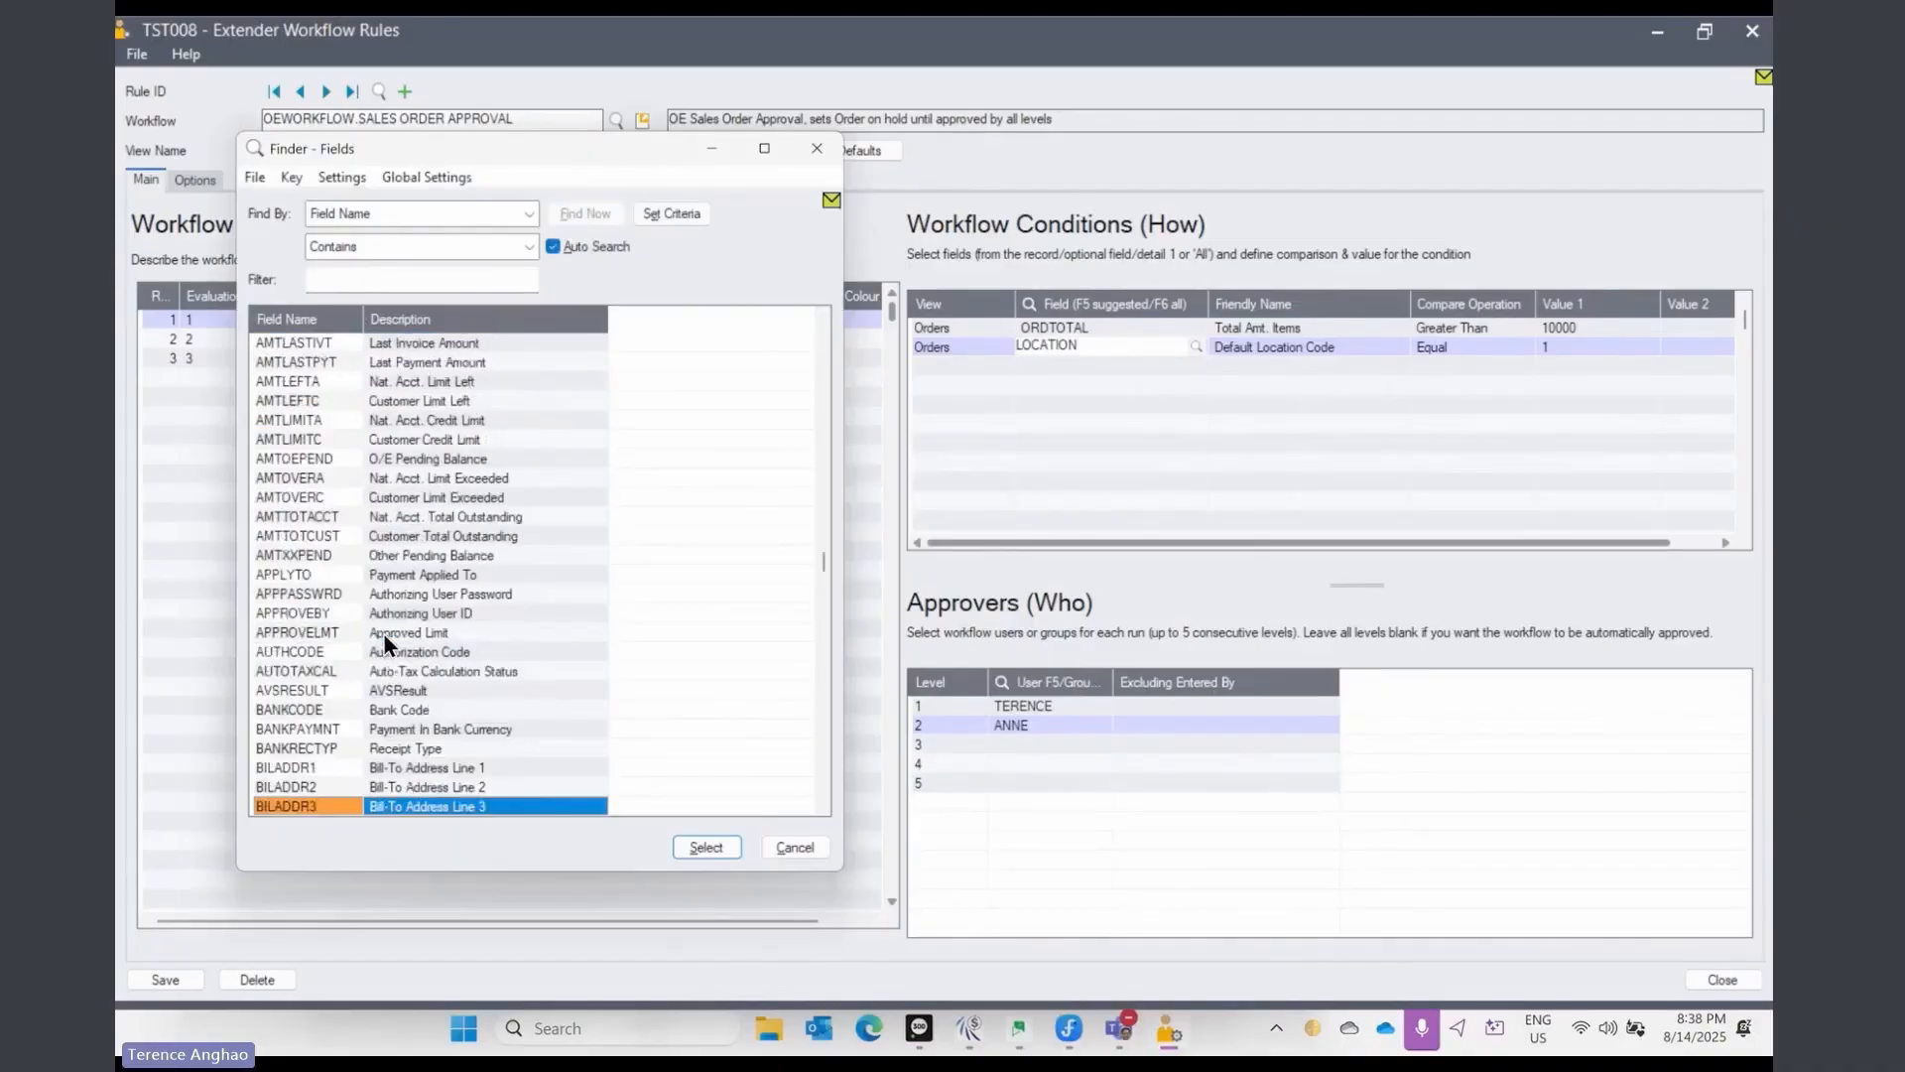
{"action": "key", "text": "Down"}
{"action": "key", "text": "Down"}
{"action": "key", "text": "Down"}
{"action": "key", "text": "Down"}
{"action": "key", "text": "Down"}
{"action": "key", "text": "Down"}
{"action": "key", "text": "Down"}
{"action": "key", "text": "Down"}
{"action": "key", "text": "Down"}
{"action": "key", "text": "Down"}
{"action": "key", "text": "Down"}
{"action": "key", "text": "Down"}
{"action": "key", "text": "Down"}
{"action": "key", "text": "Down"}
{"action": "key", "text": "Down"}
{"action": "key", "text": "Down"}
{"action": "key", "text": "Down"}
{"action": "key", "text": "Down"}
{"action": "key", "text": "Down"}
{"action": "key", "text": "Down"}
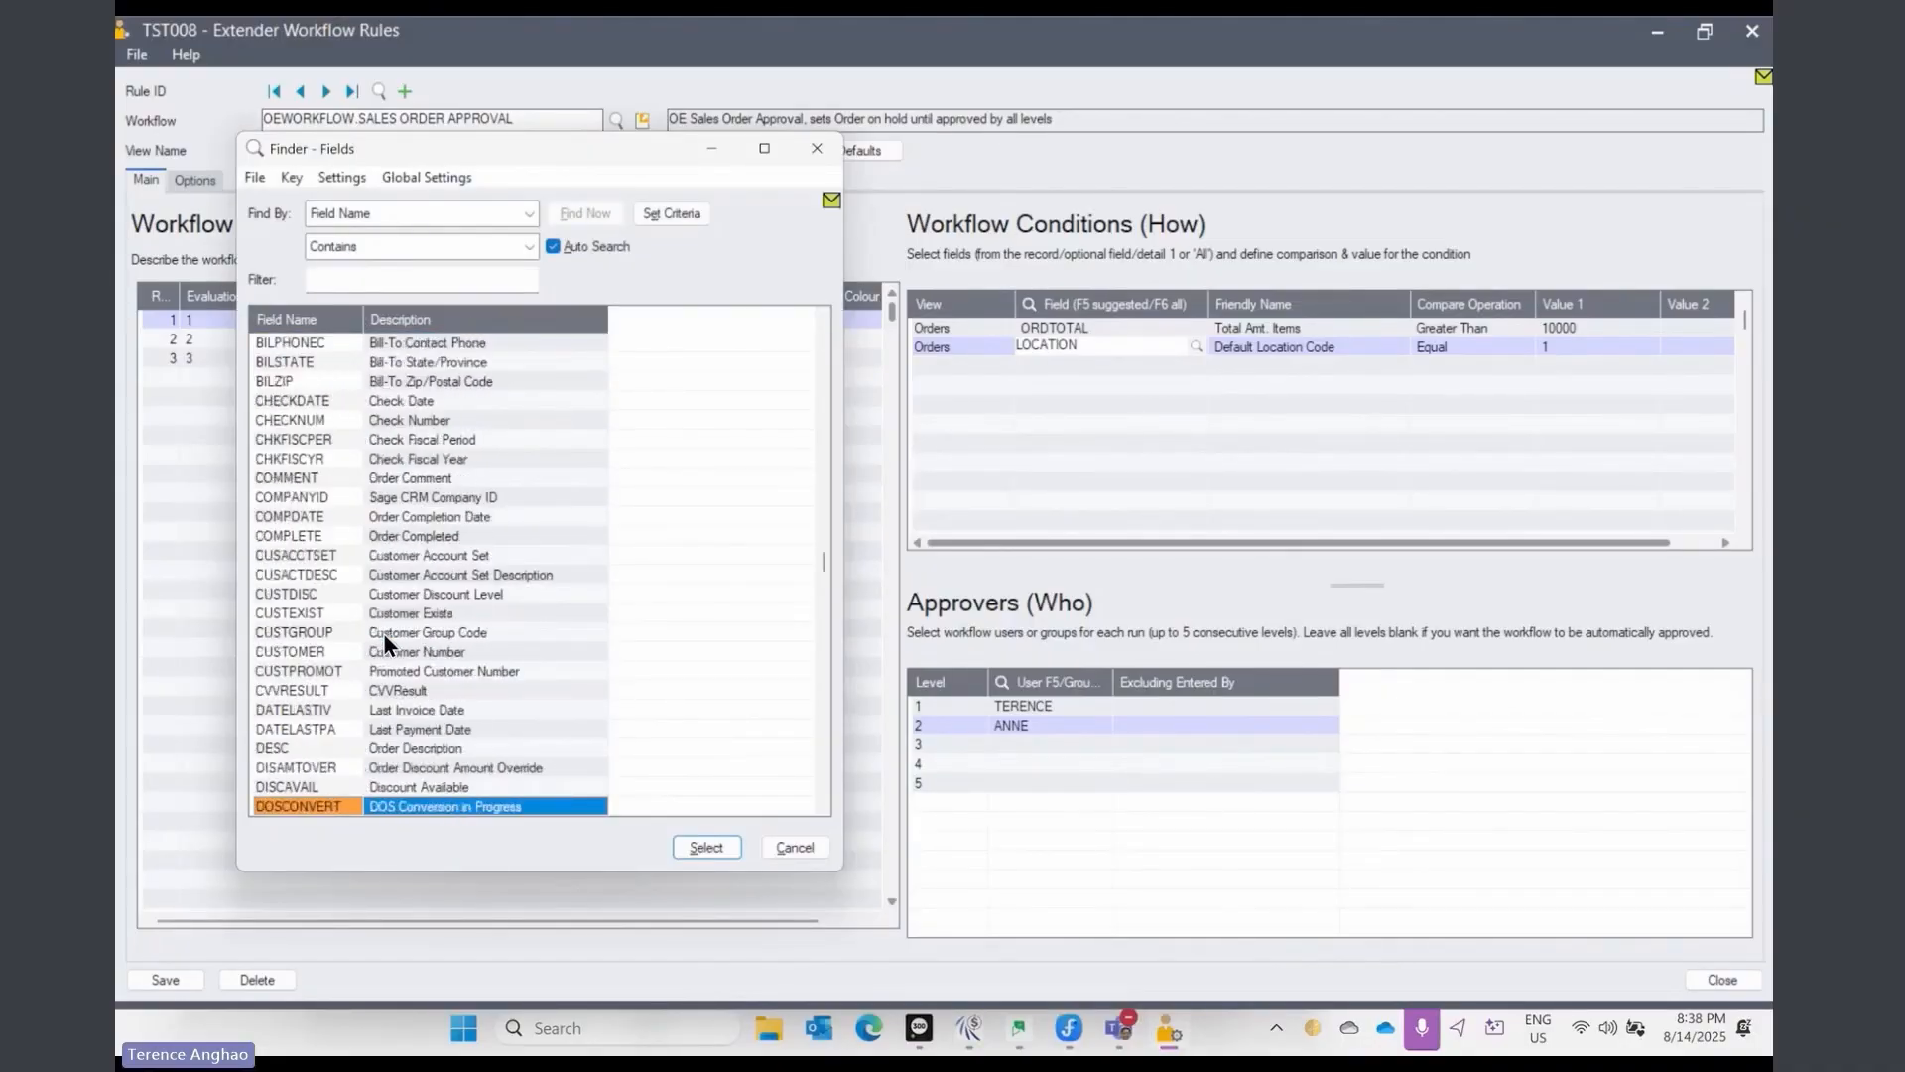
{"action": "left_click", "coordinate": [788, 849]}
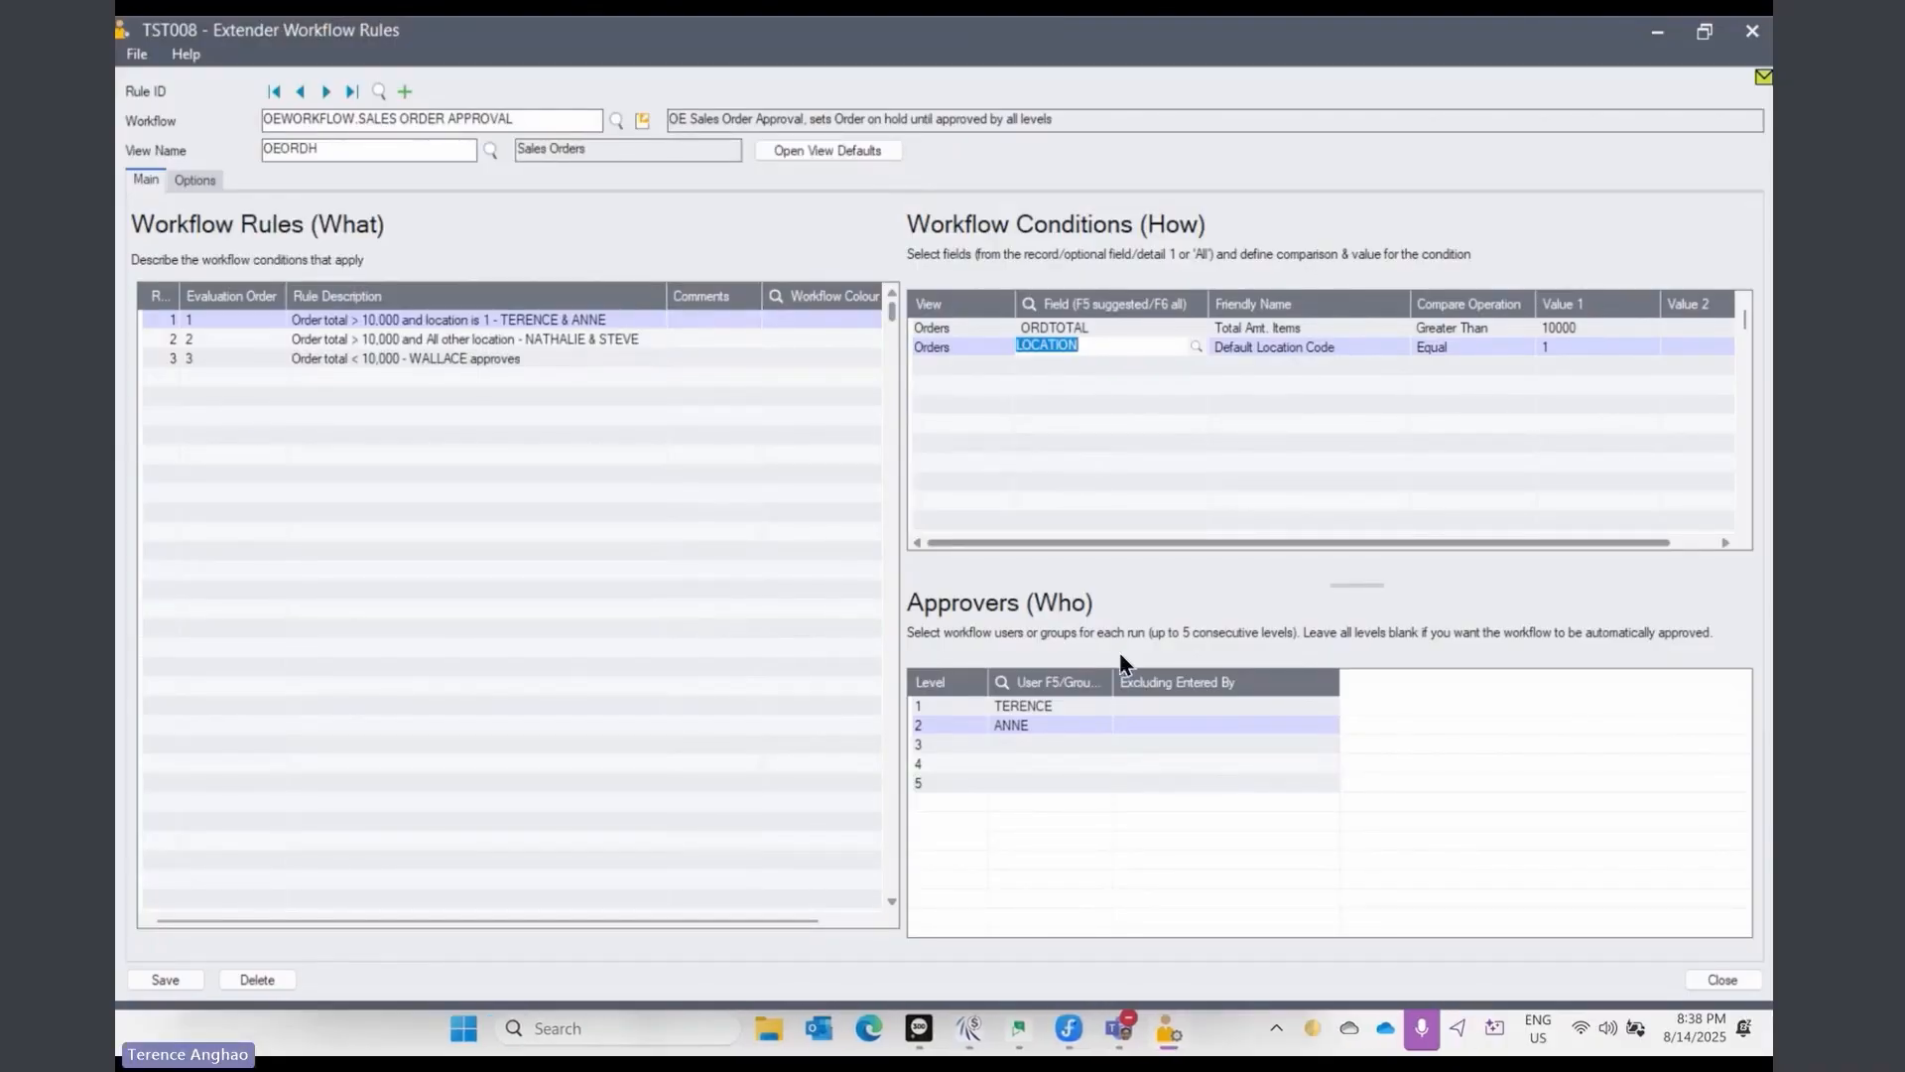
Step: Examine the first rule's two approval levels and the conditions and approvers of the second and third rules
{"action": "left_click", "coordinate": [1044, 704]}
{"action": "left_click", "coordinate": [1046, 724]}
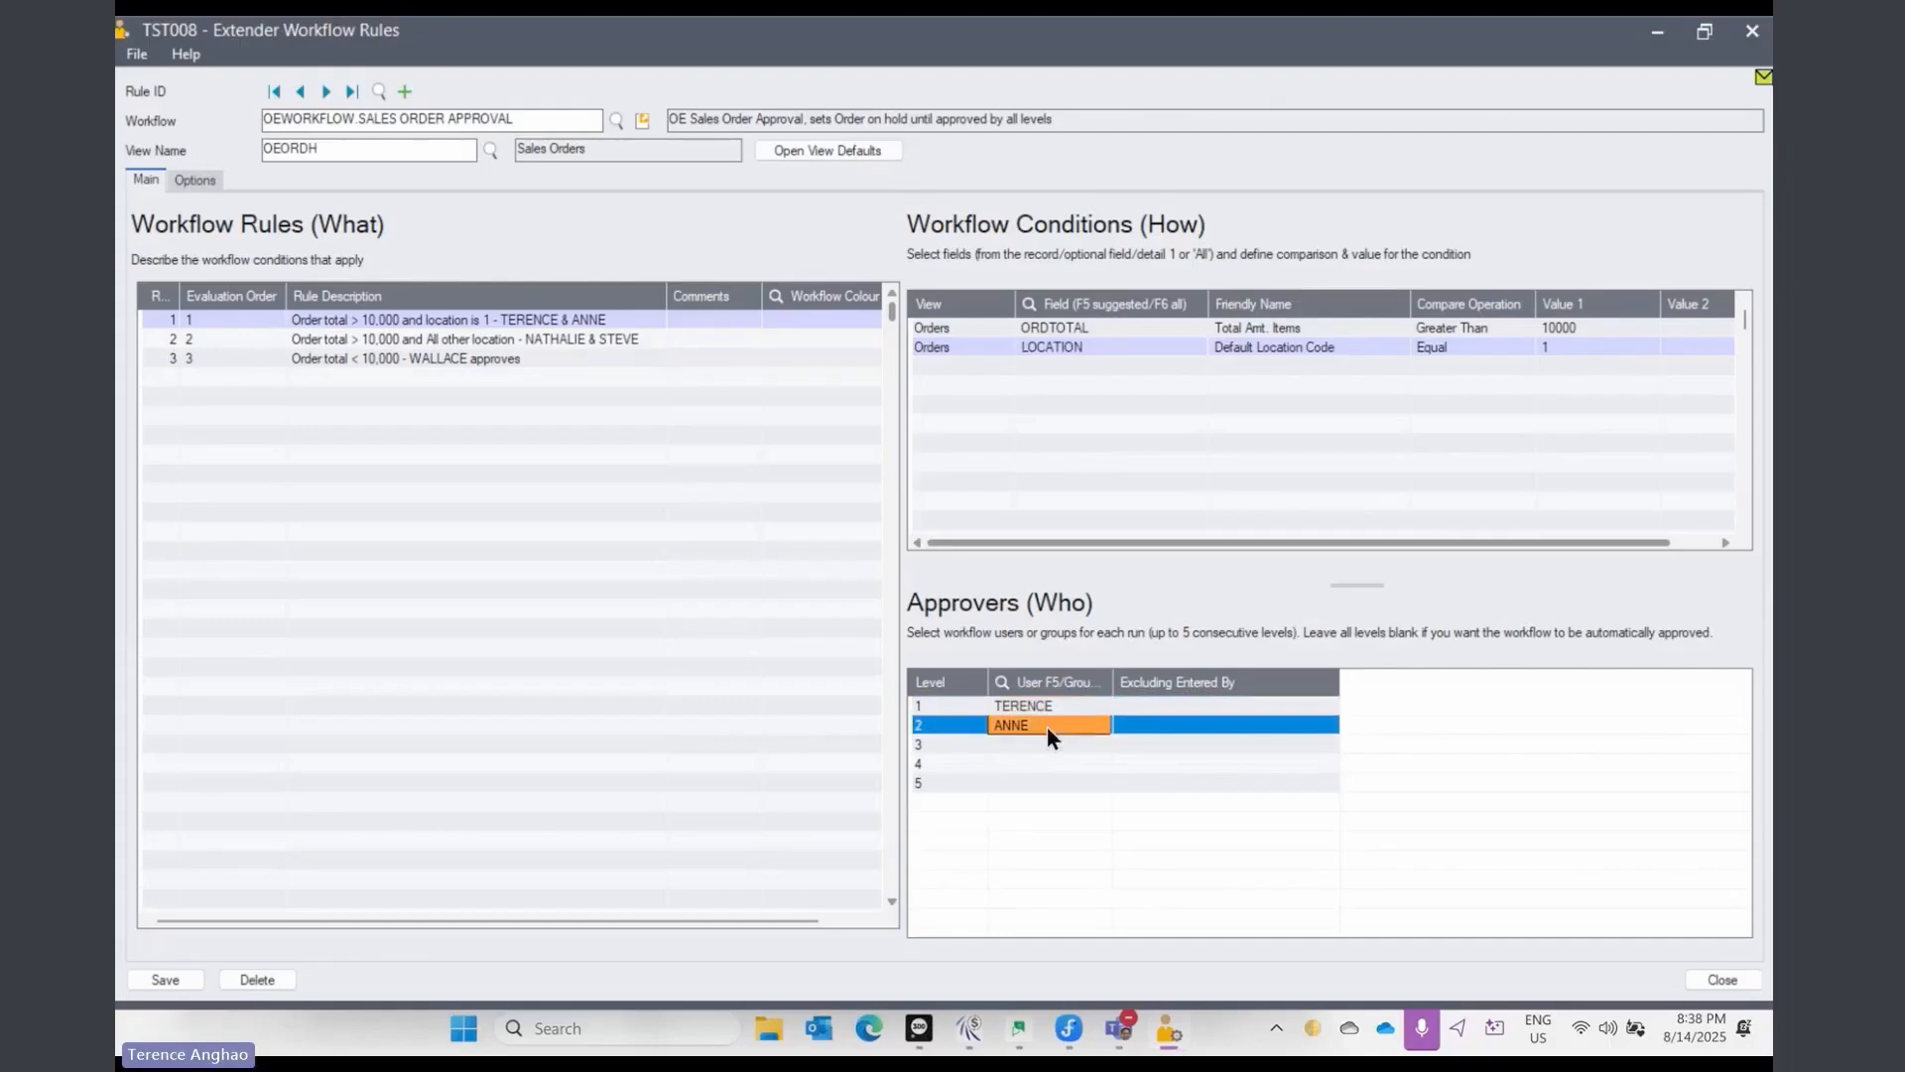
{"action": "left_click", "coordinate": [545, 348]}
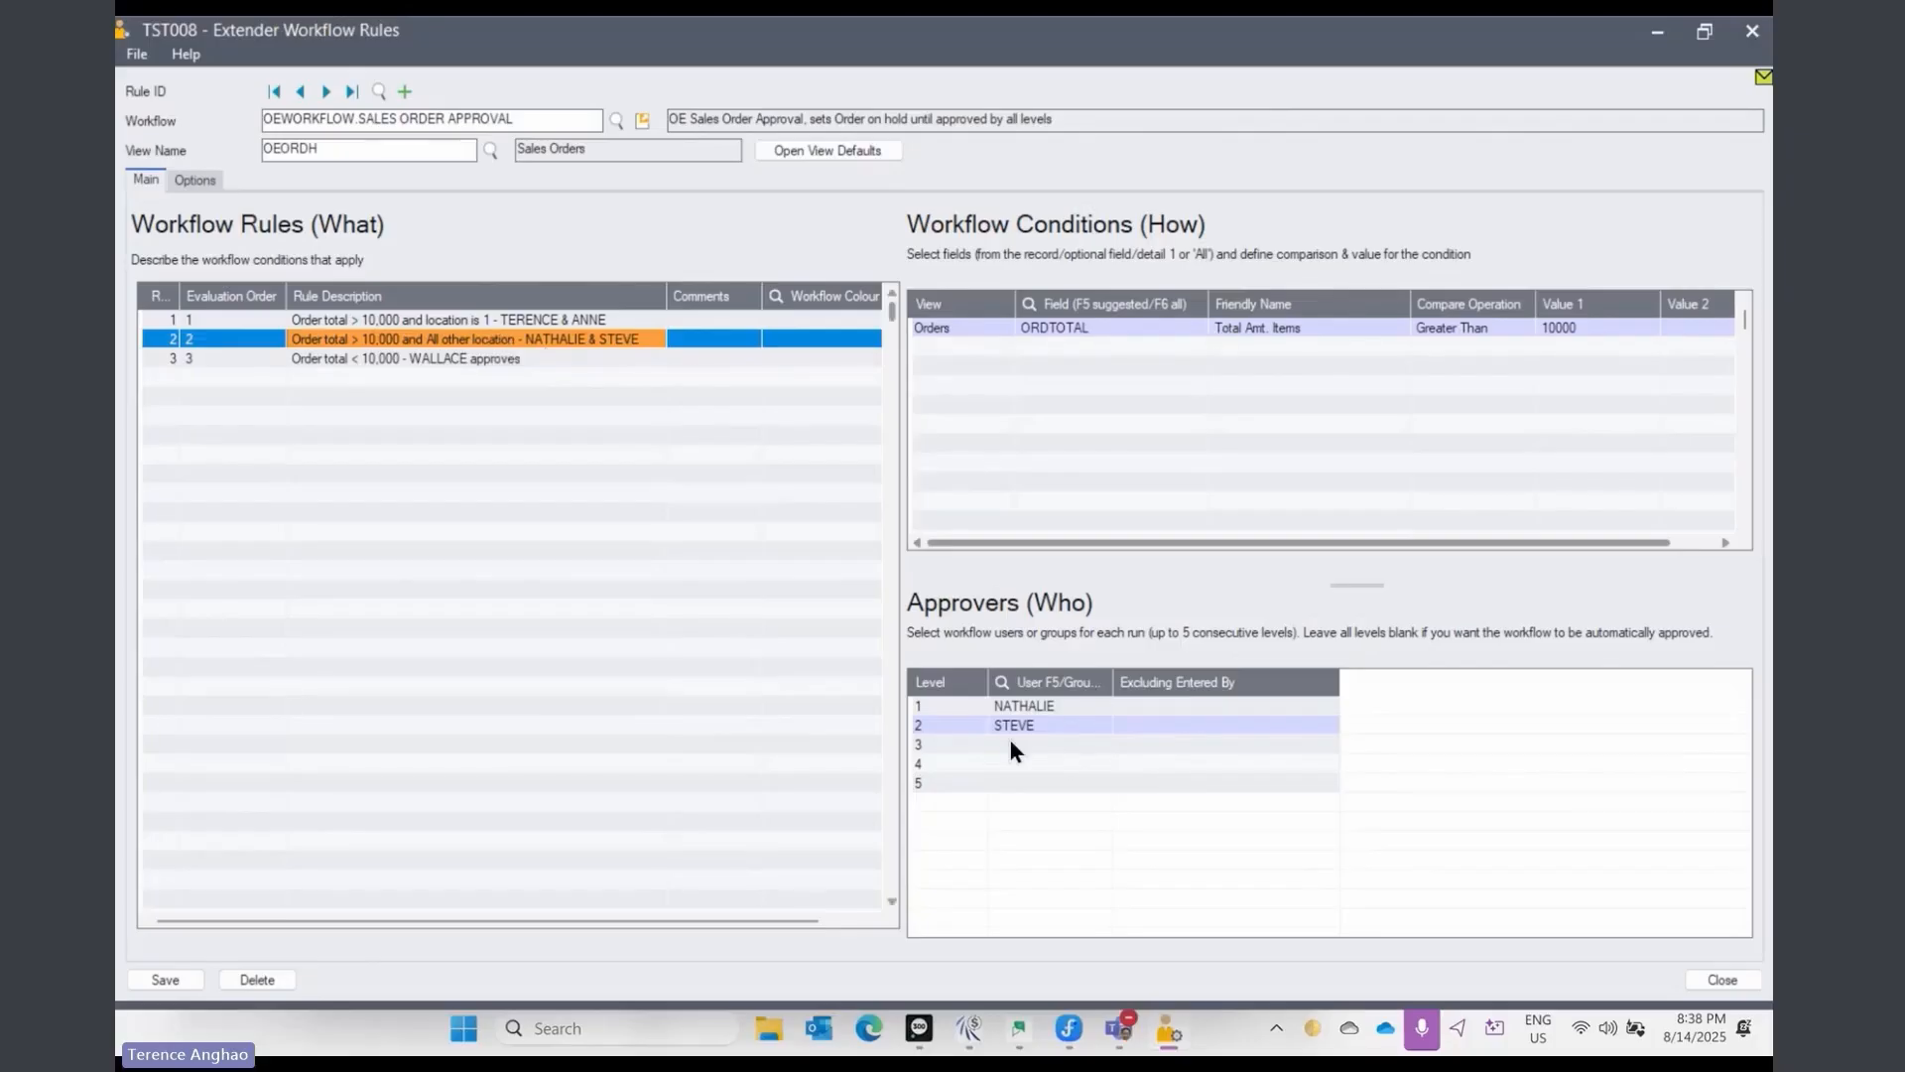
{"action": "left_click", "coordinate": [551, 363]}
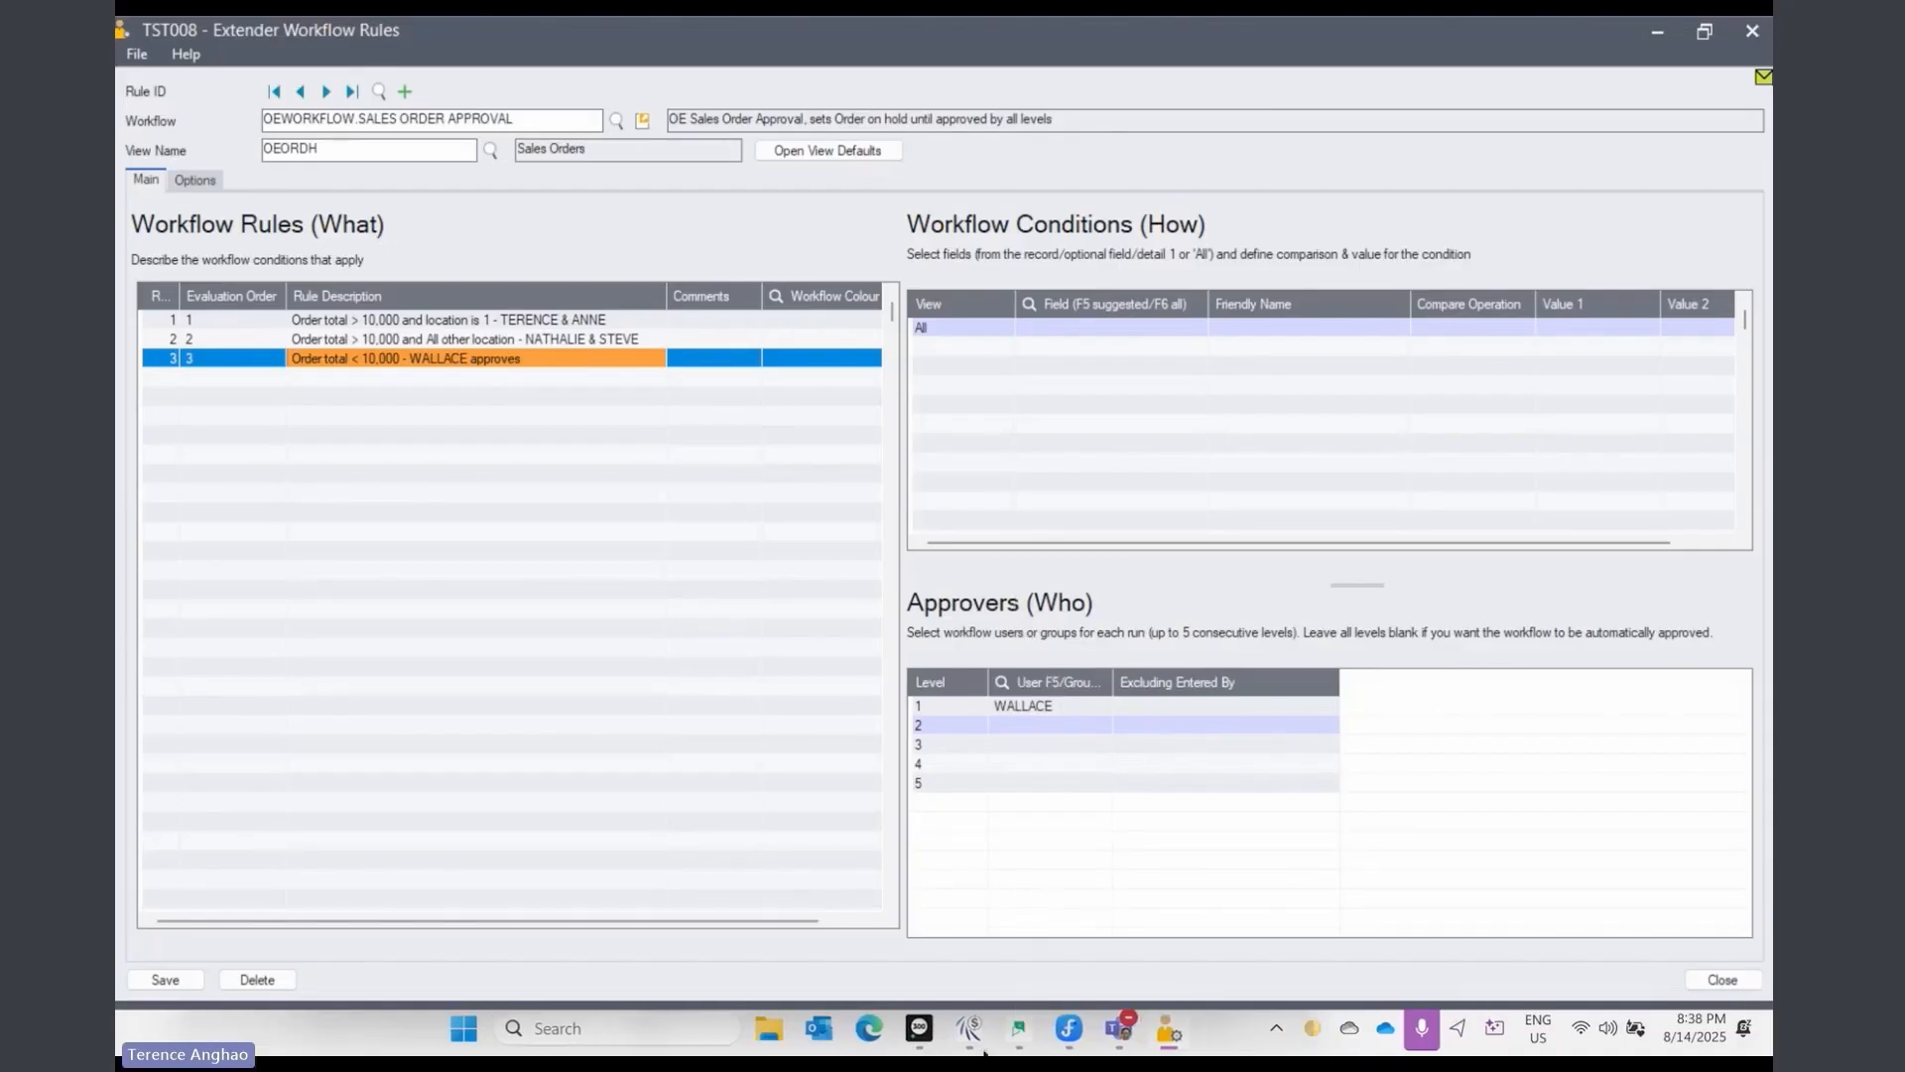
Step: Switch to the sales app and start a new sale for Coastal Electric Company - NEW TEAMWORK with sales type Order
{"action": "left_click", "coordinate": [977, 1042]}
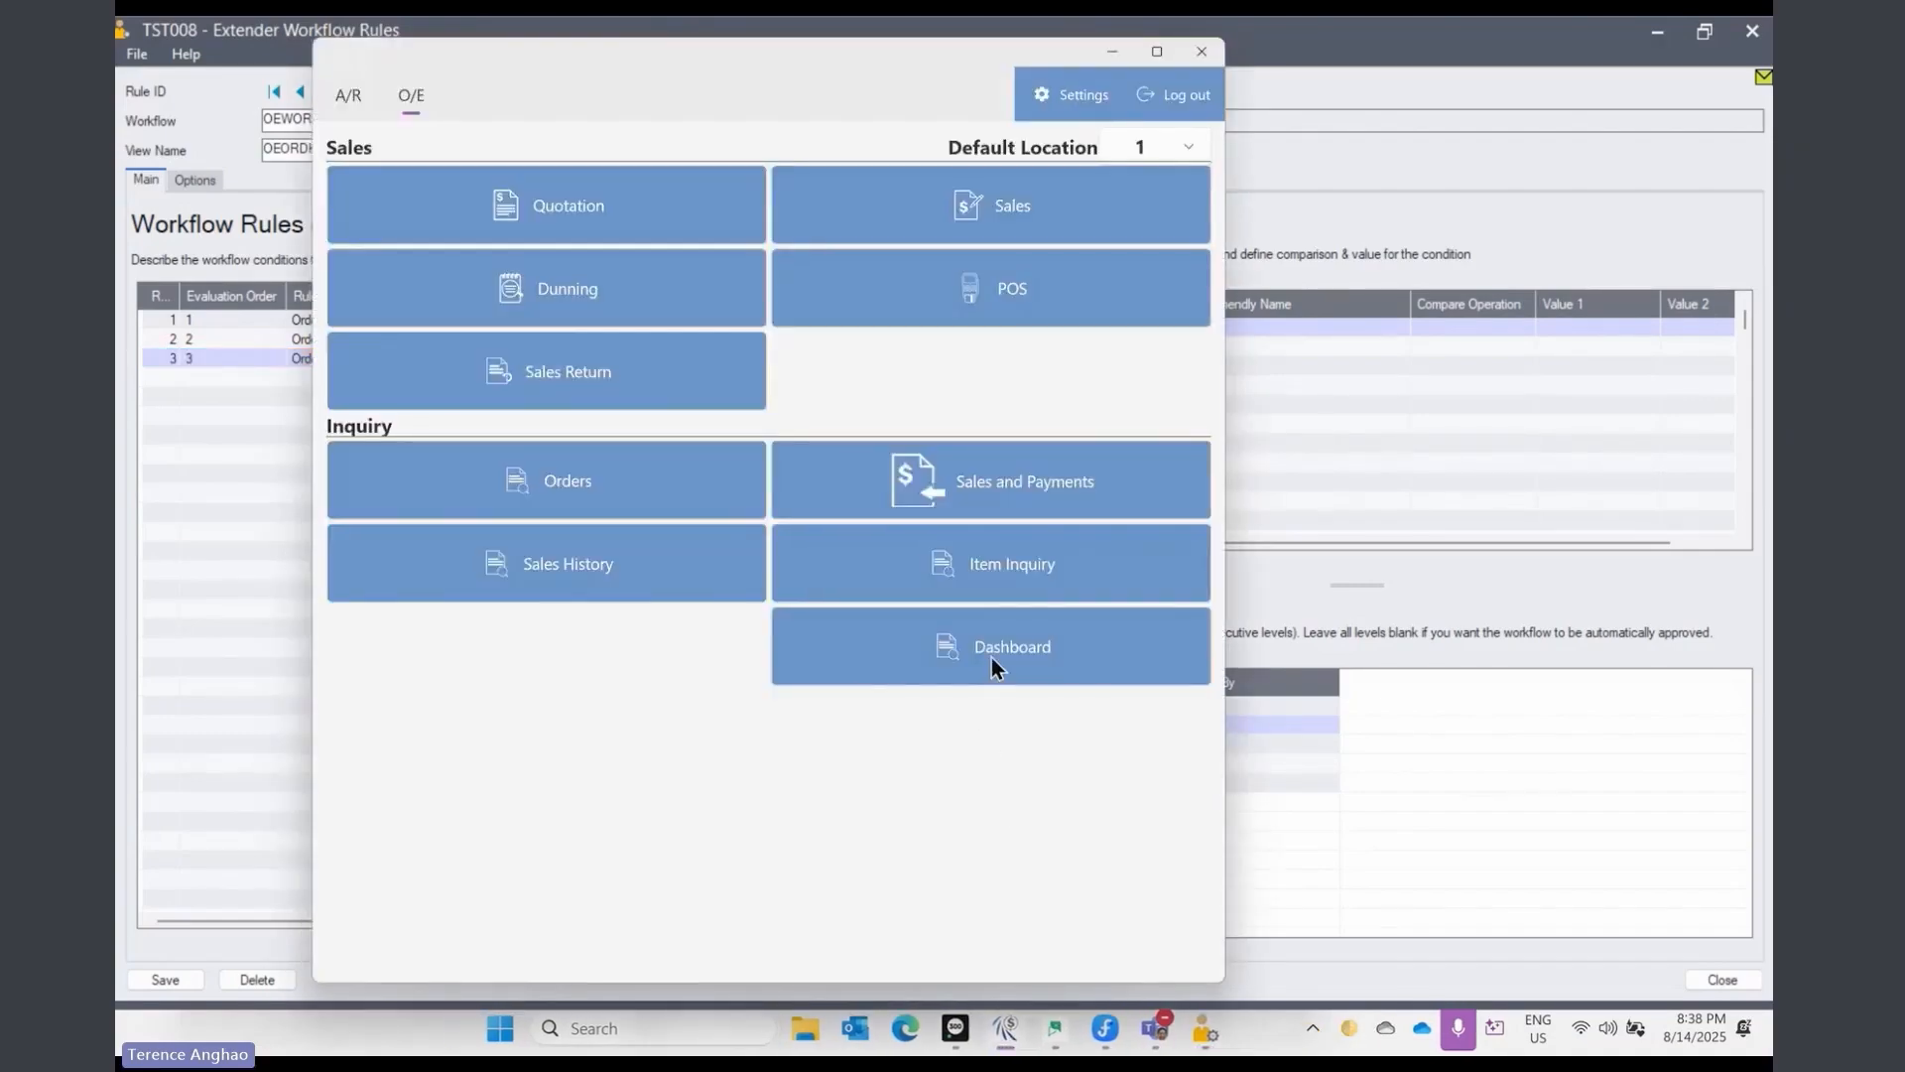
{"action": "left_click", "coordinate": [974, 205]}
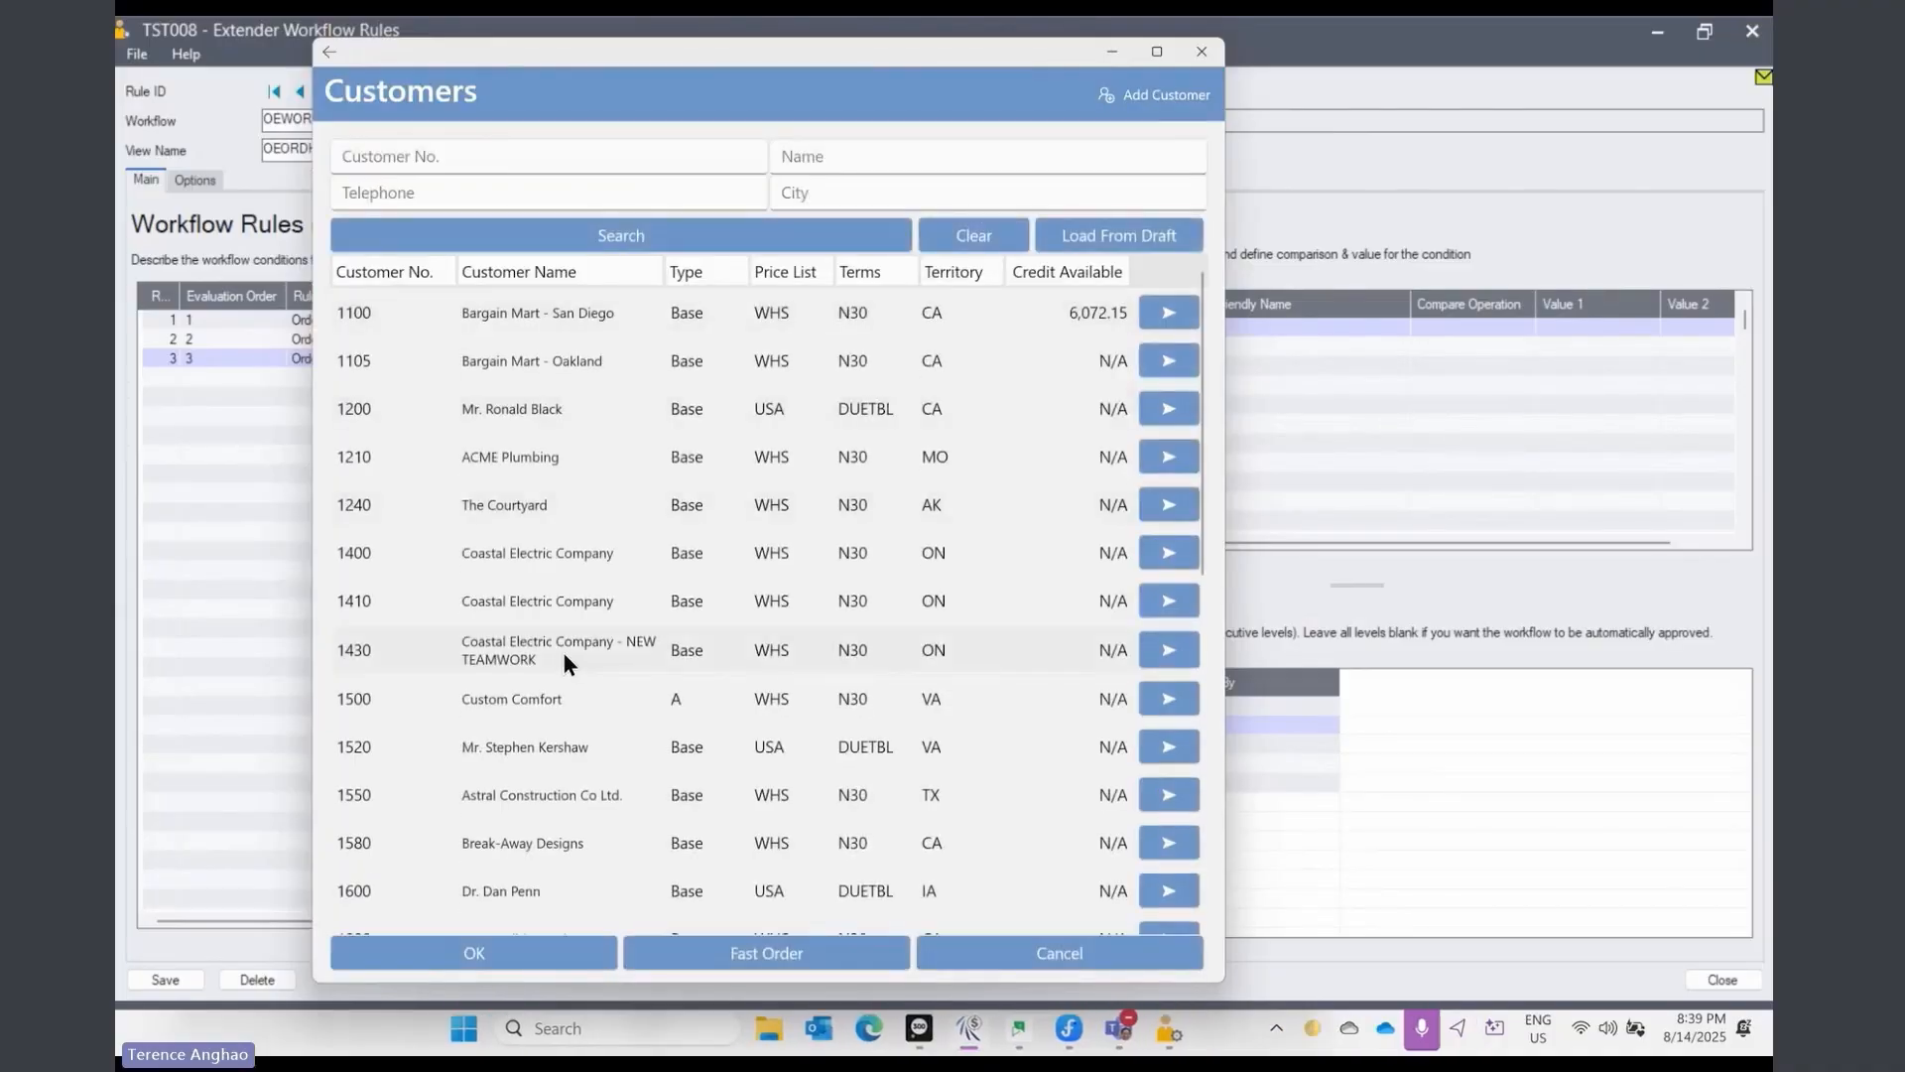
{"action": "left_click", "coordinate": [508, 945]}
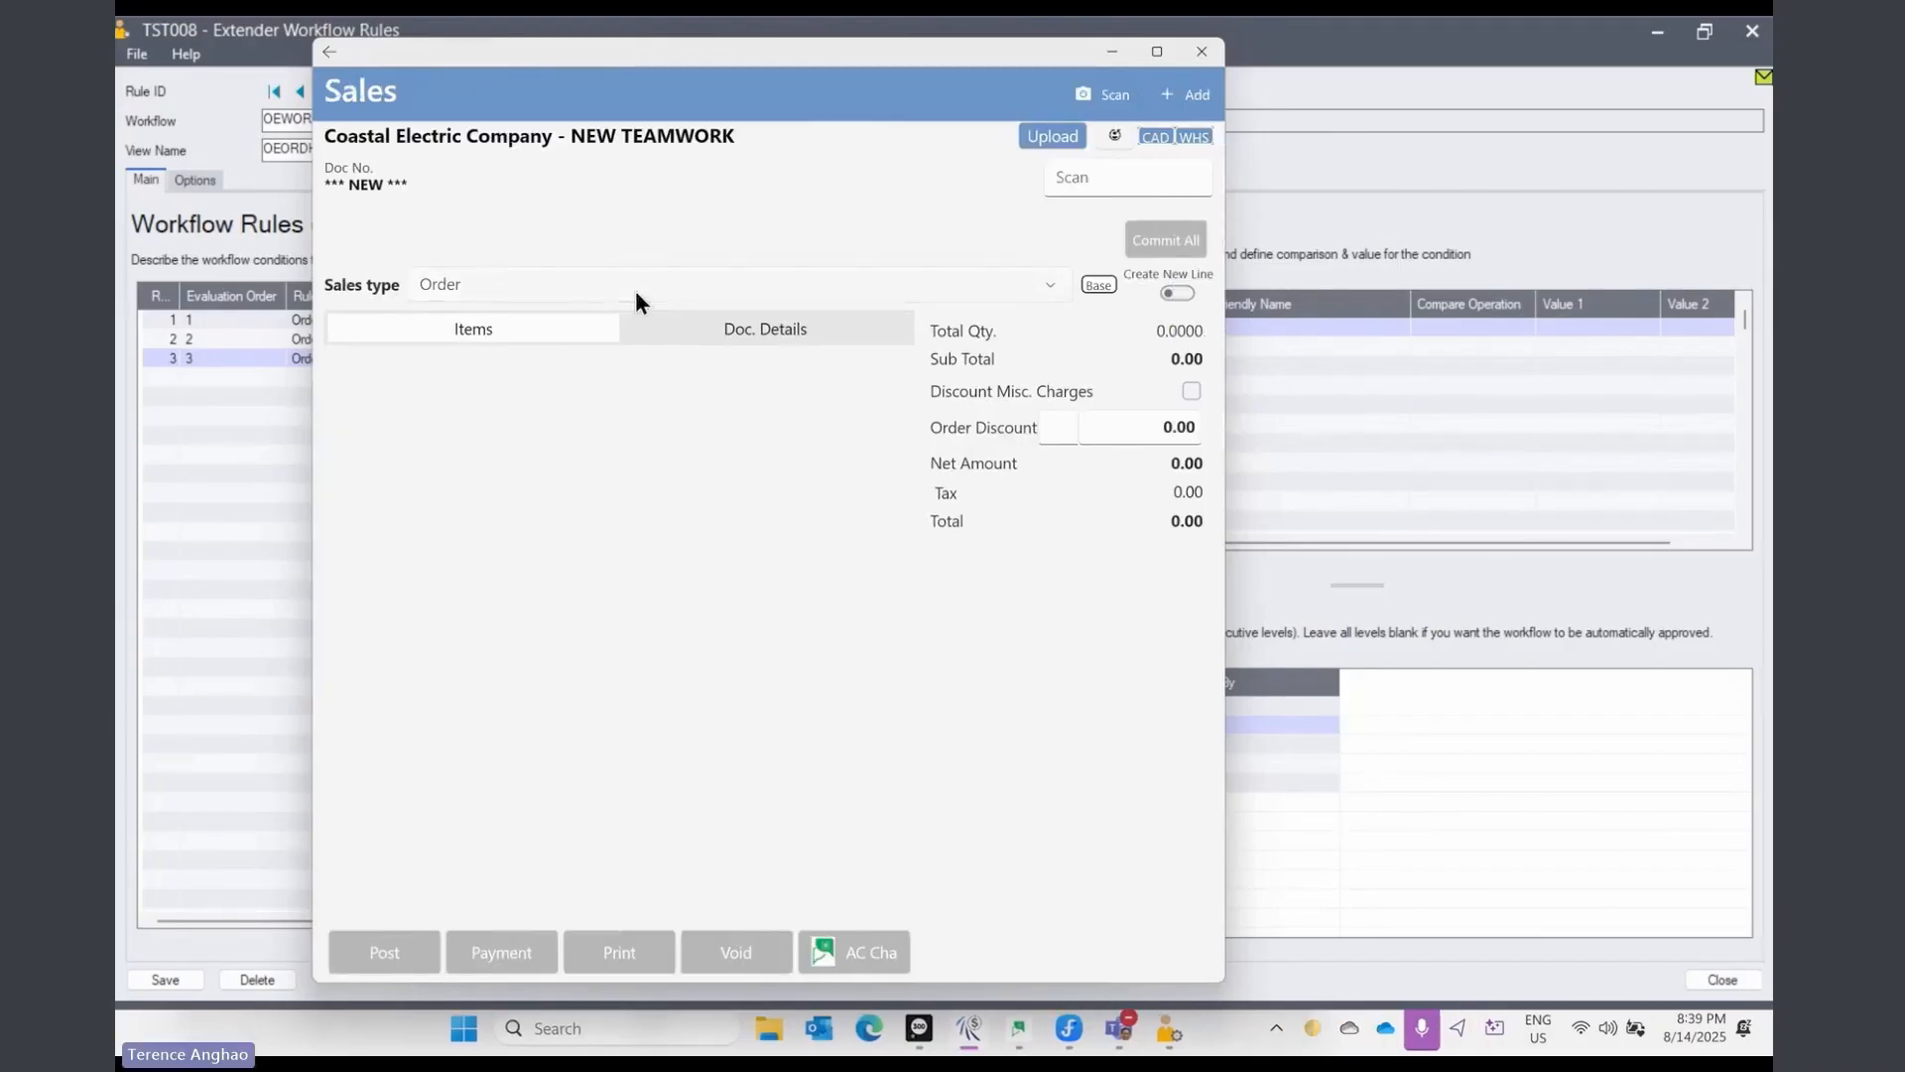
{"action": "left_click", "coordinate": [636, 292]}
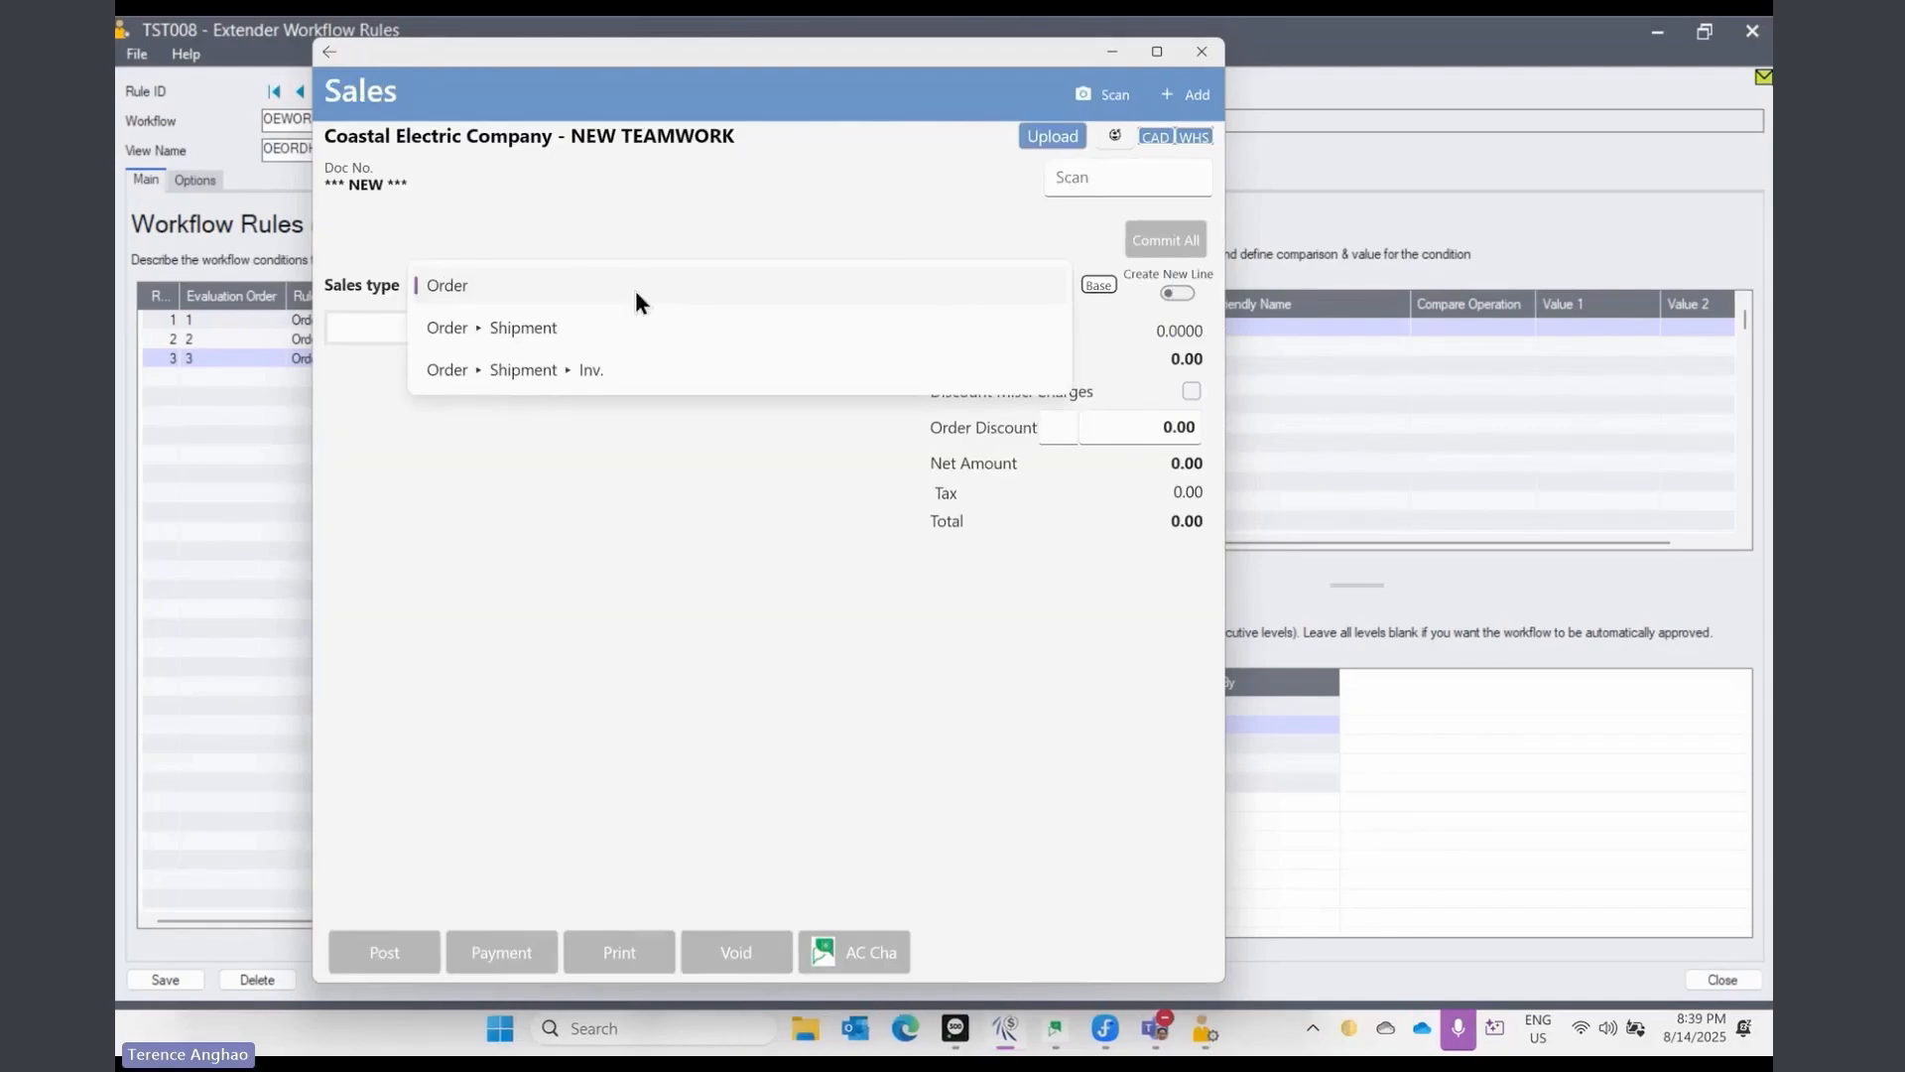
{"action": "left_click", "coordinate": [548, 284]}
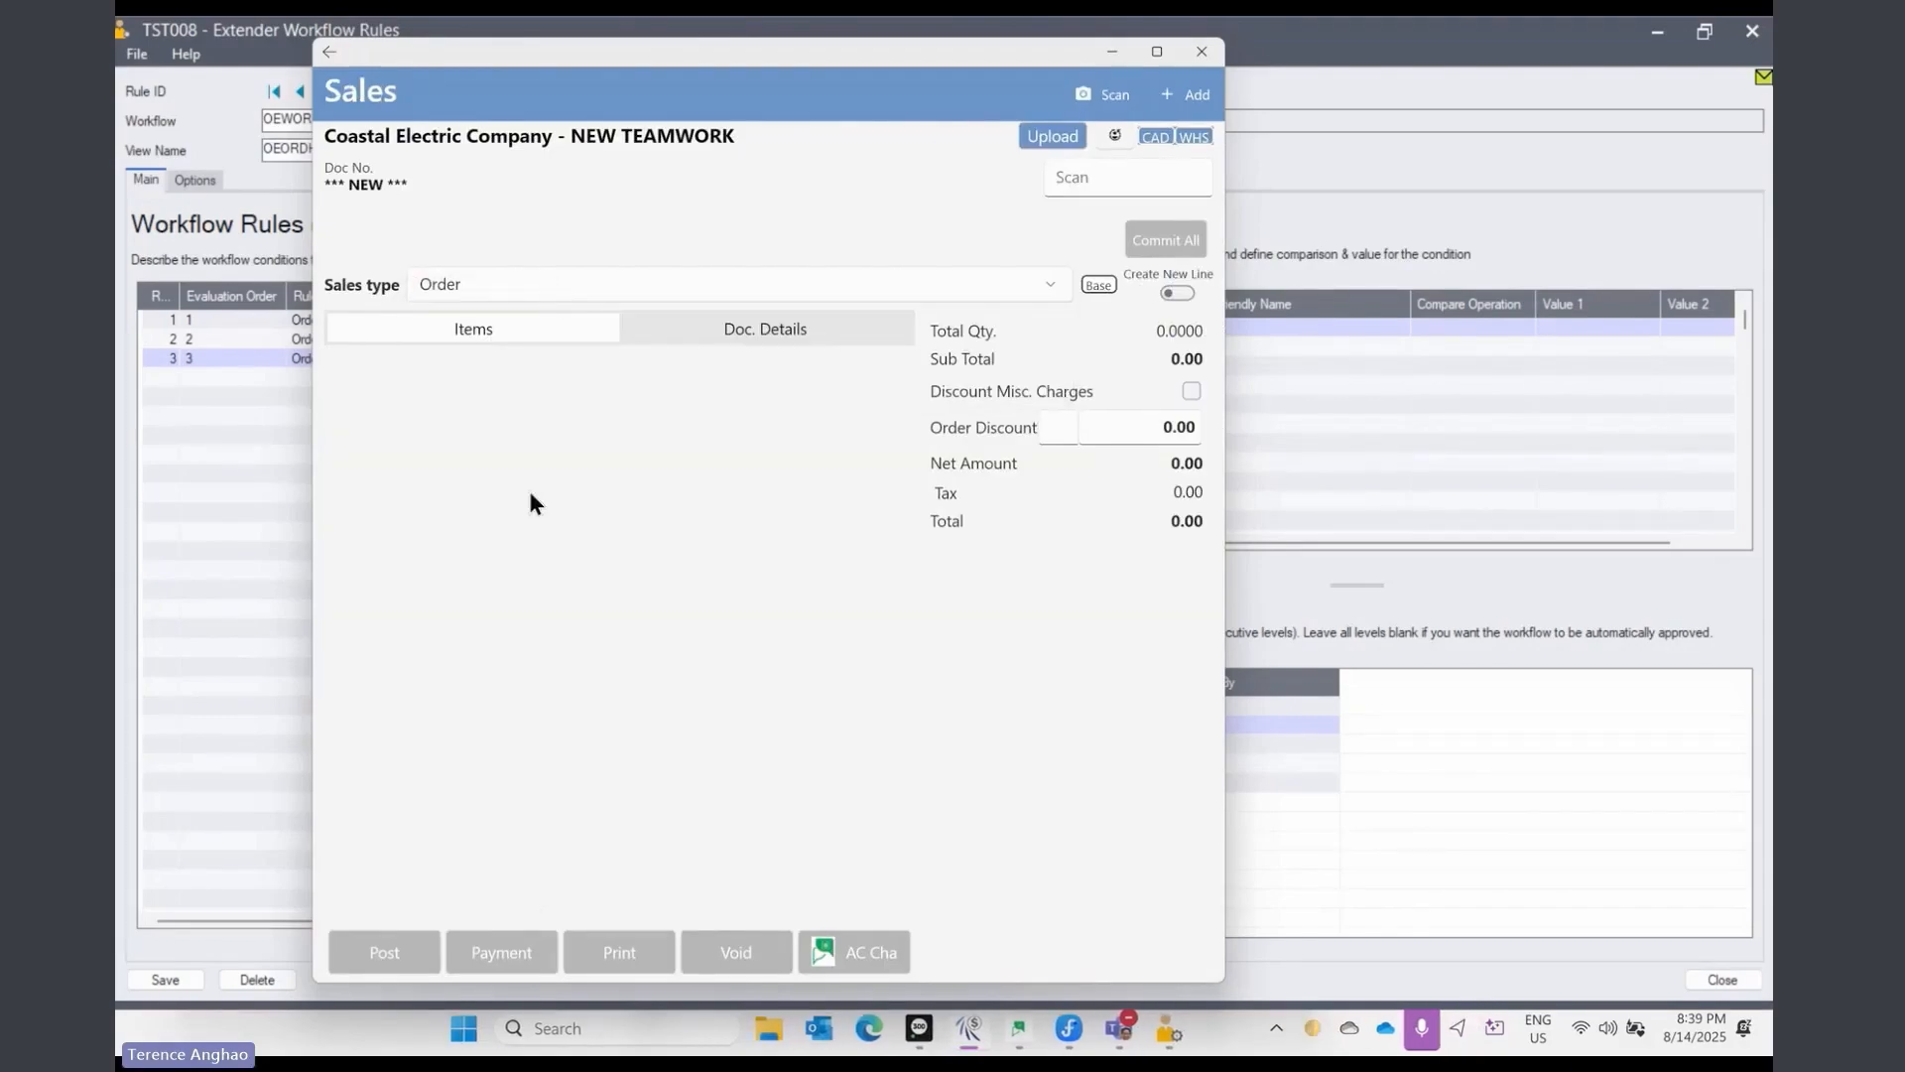
Step: Add item FG-003, Sample FG item with Multiple BOM levels, to the order
{"action": "left_click", "coordinate": [1193, 103]}
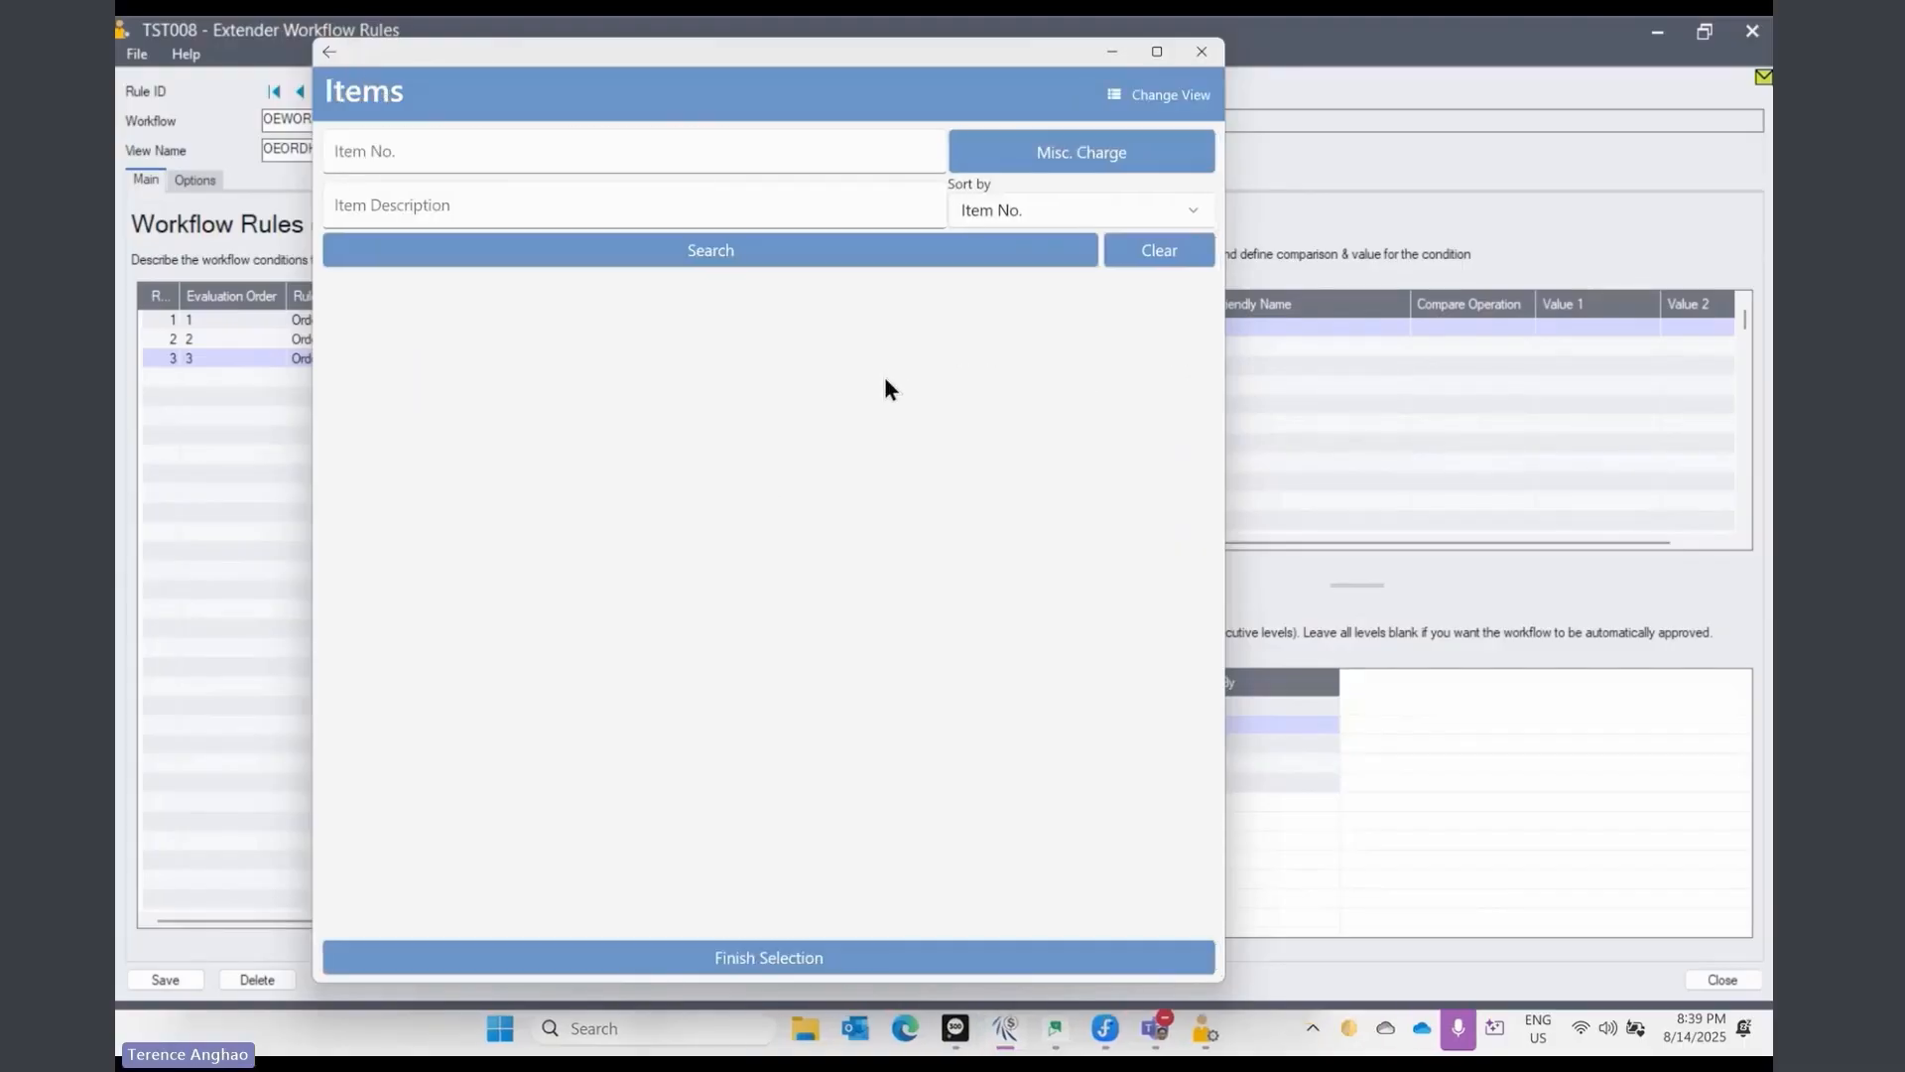
{"action": "left_click", "coordinate": [772, 259]}
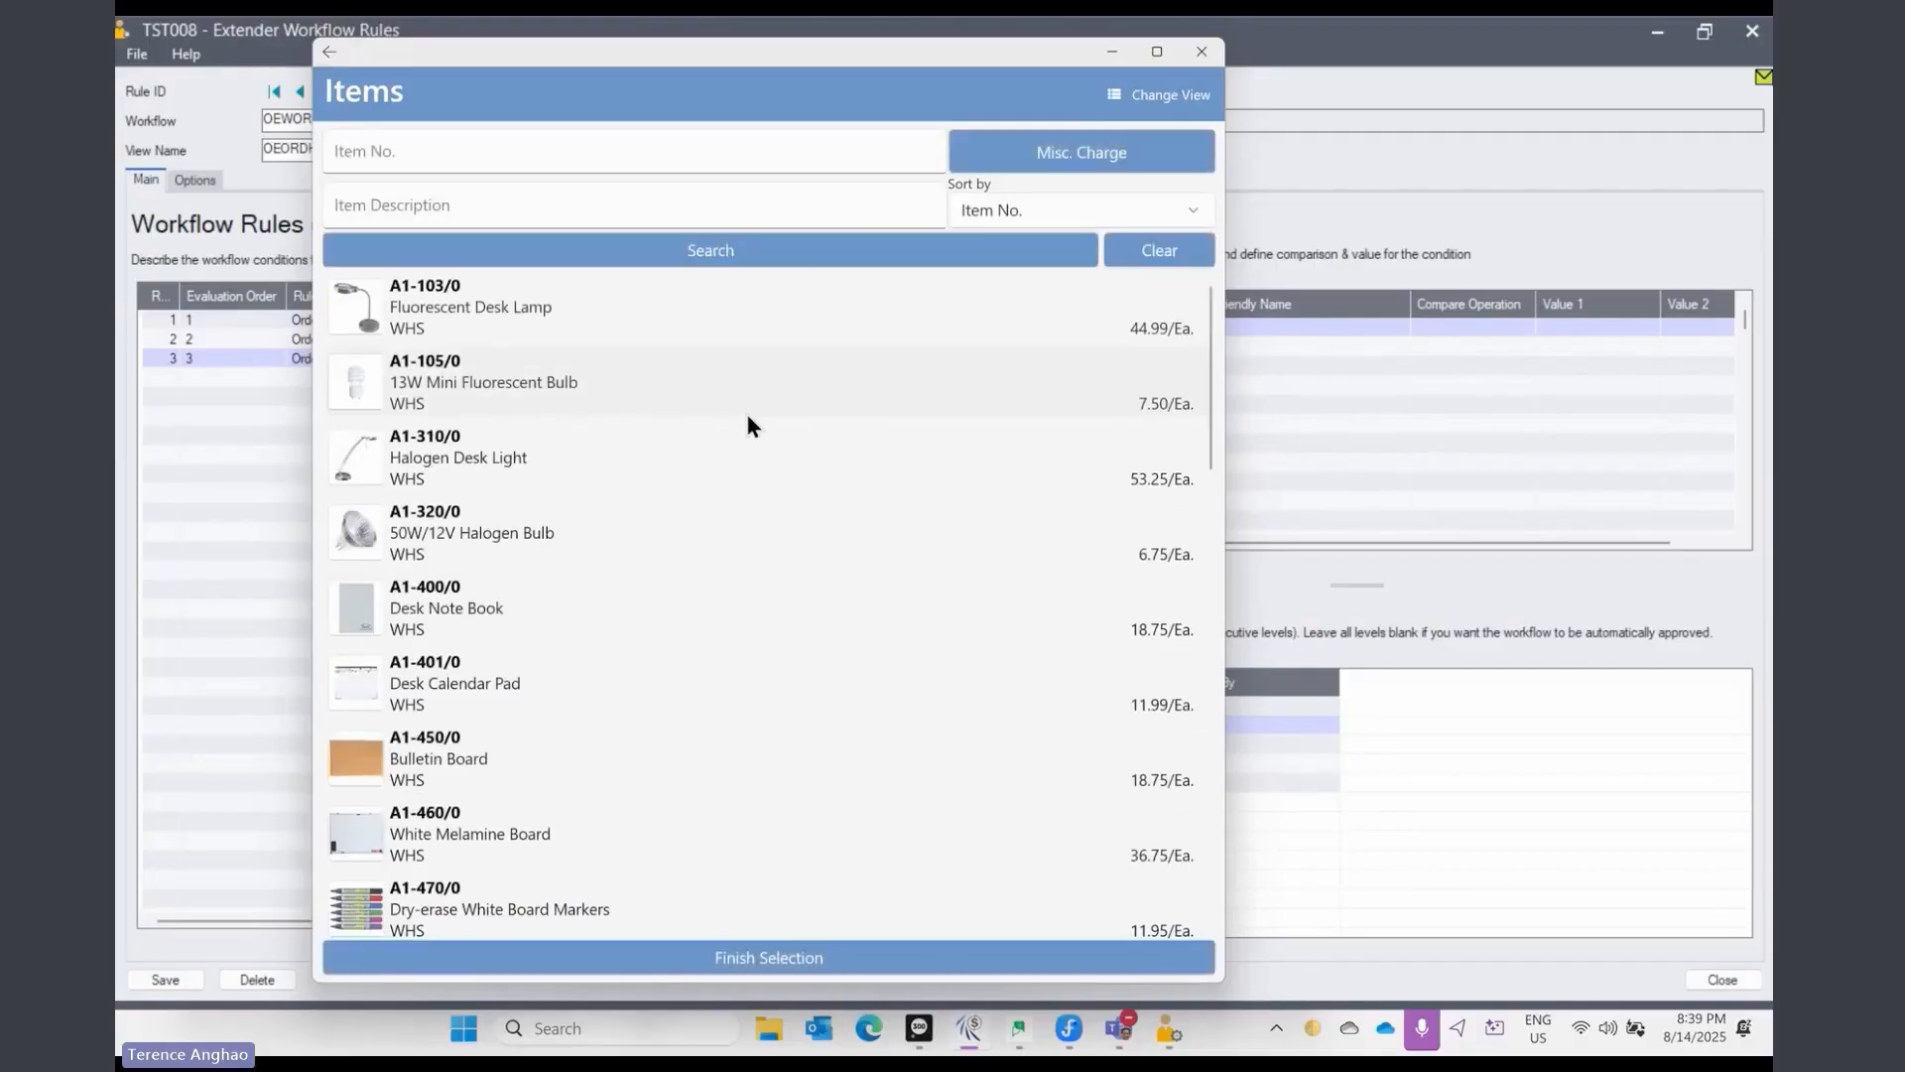
{"action": "scroll", "coordinate": [653, 594], "scroll_direction": "down", "scroll_amount": 10}
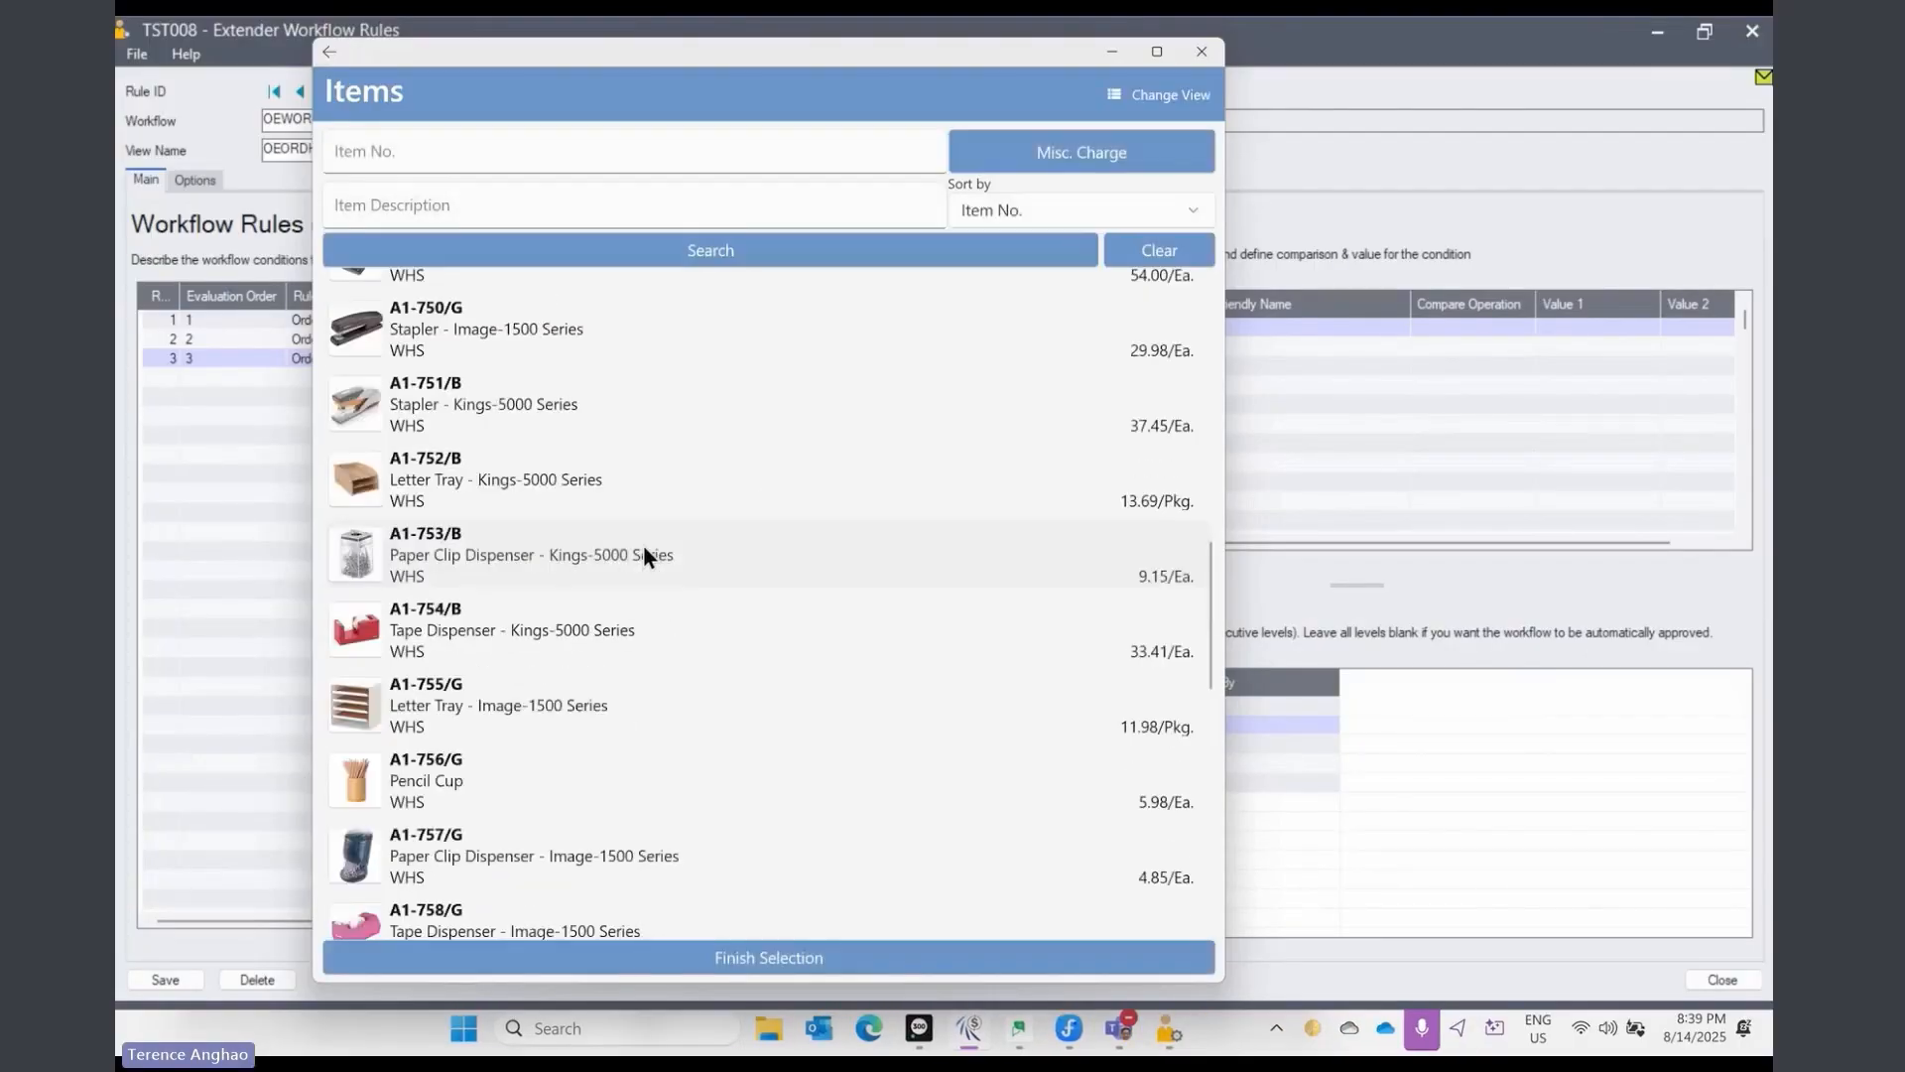
{"action": "scroll", "coordinate": [643, 544], "scroll_direction": "down", "scroll_amount": 10}
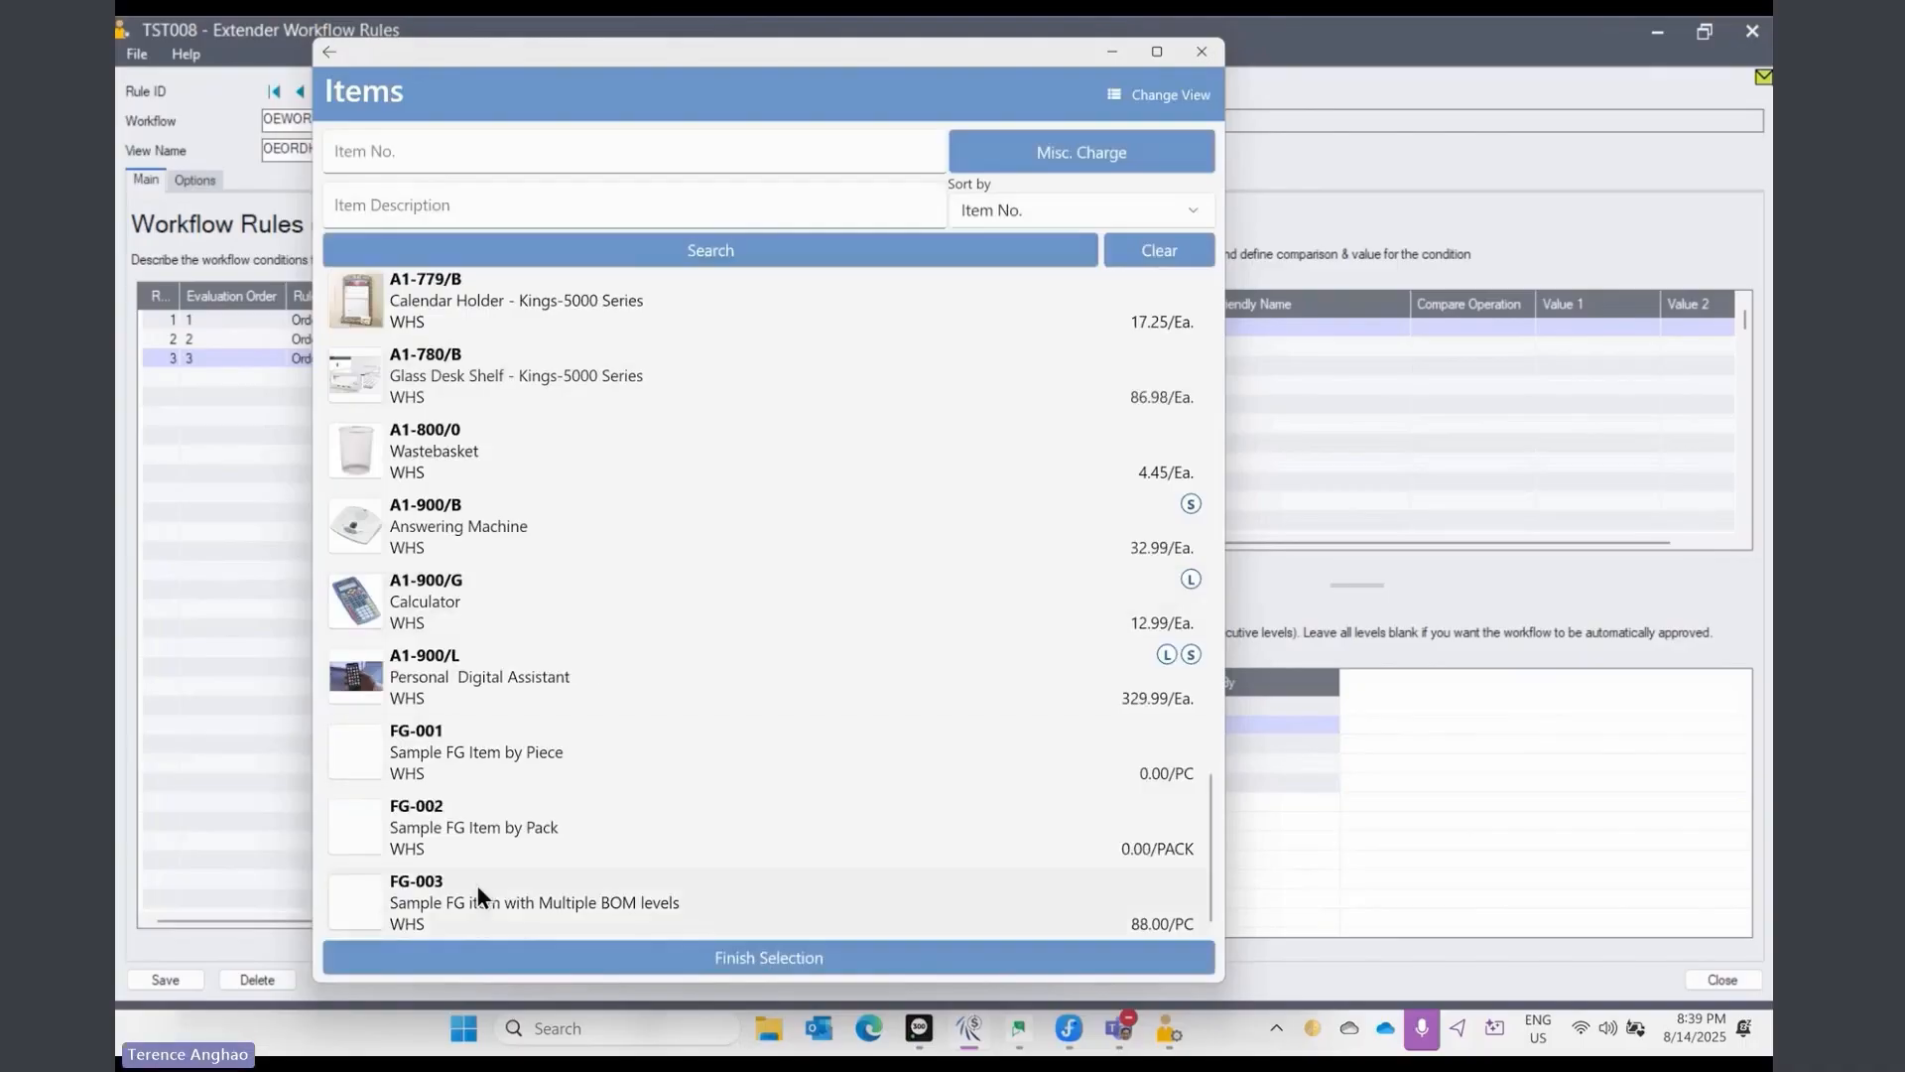
{"action": "left_click", "coordinate": [475, 891]}
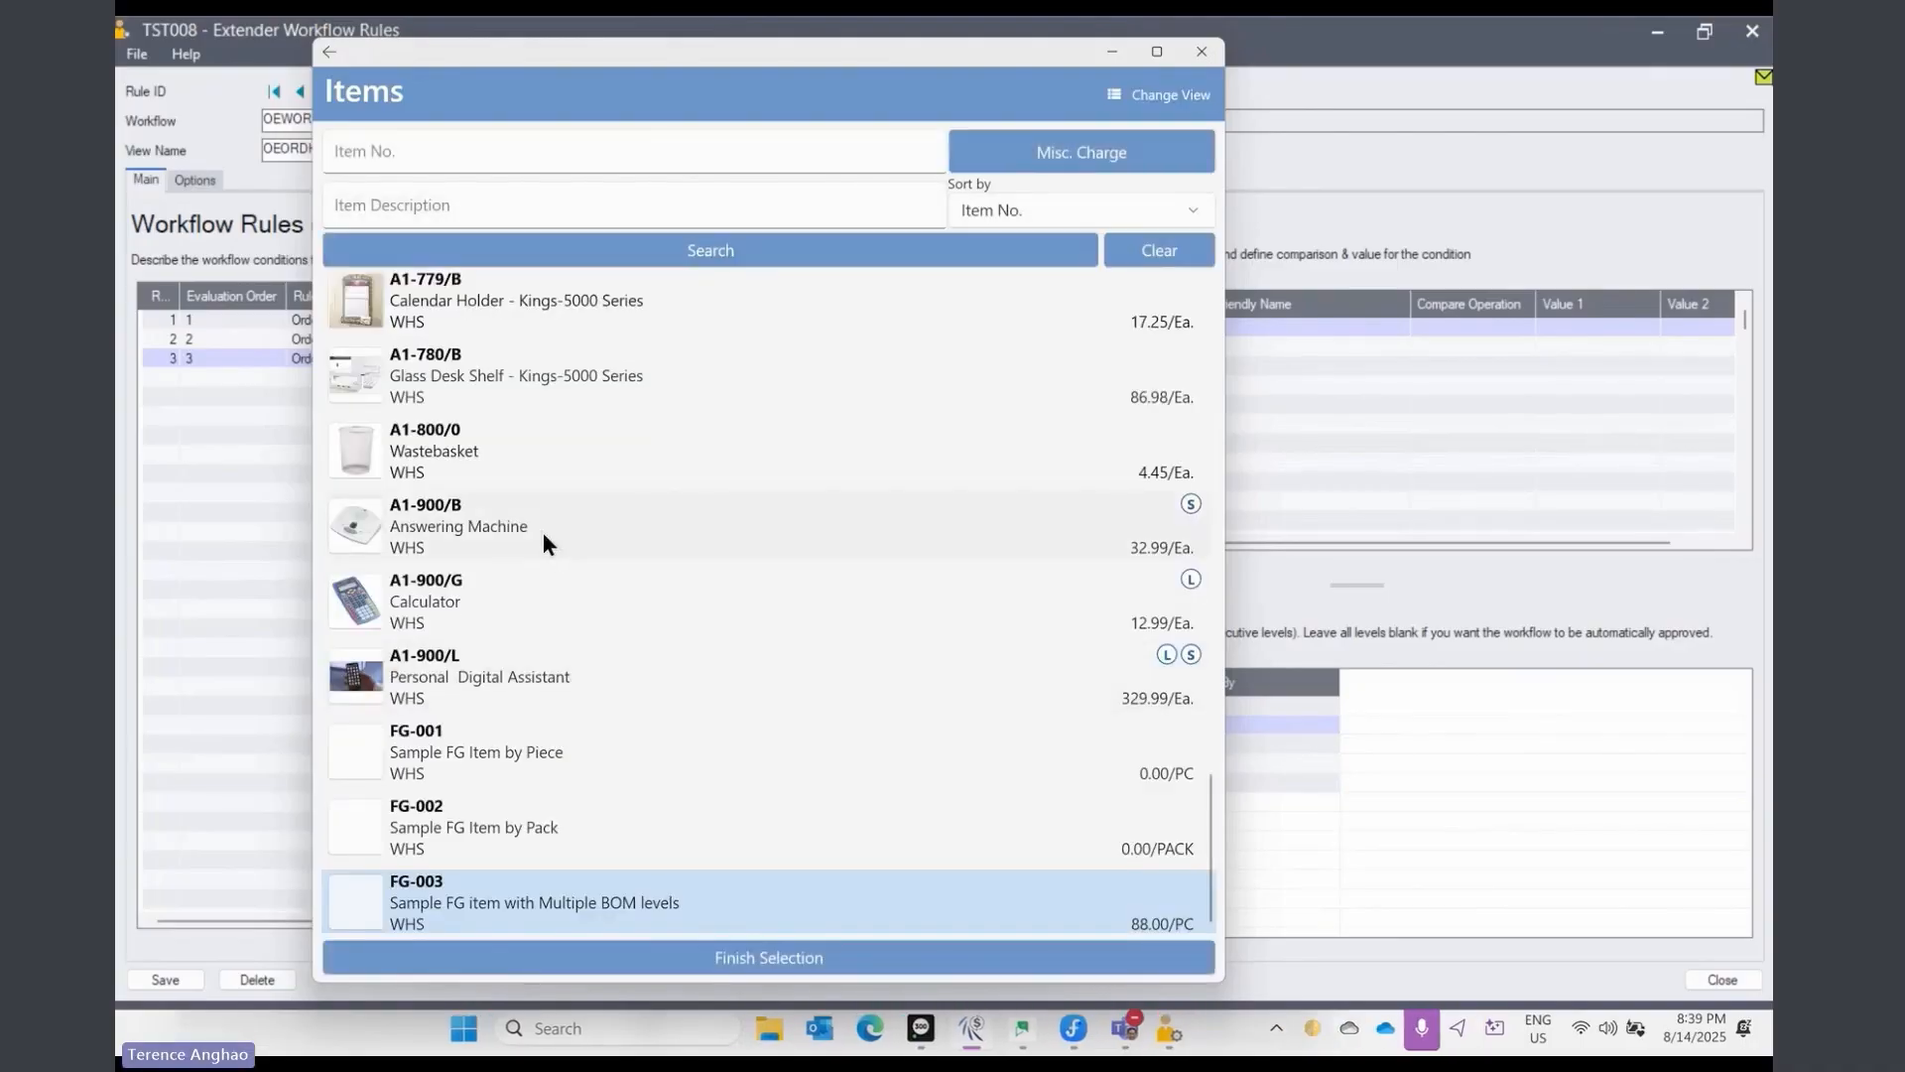
{"action": "left_click", "coordinate": [727, 958]}
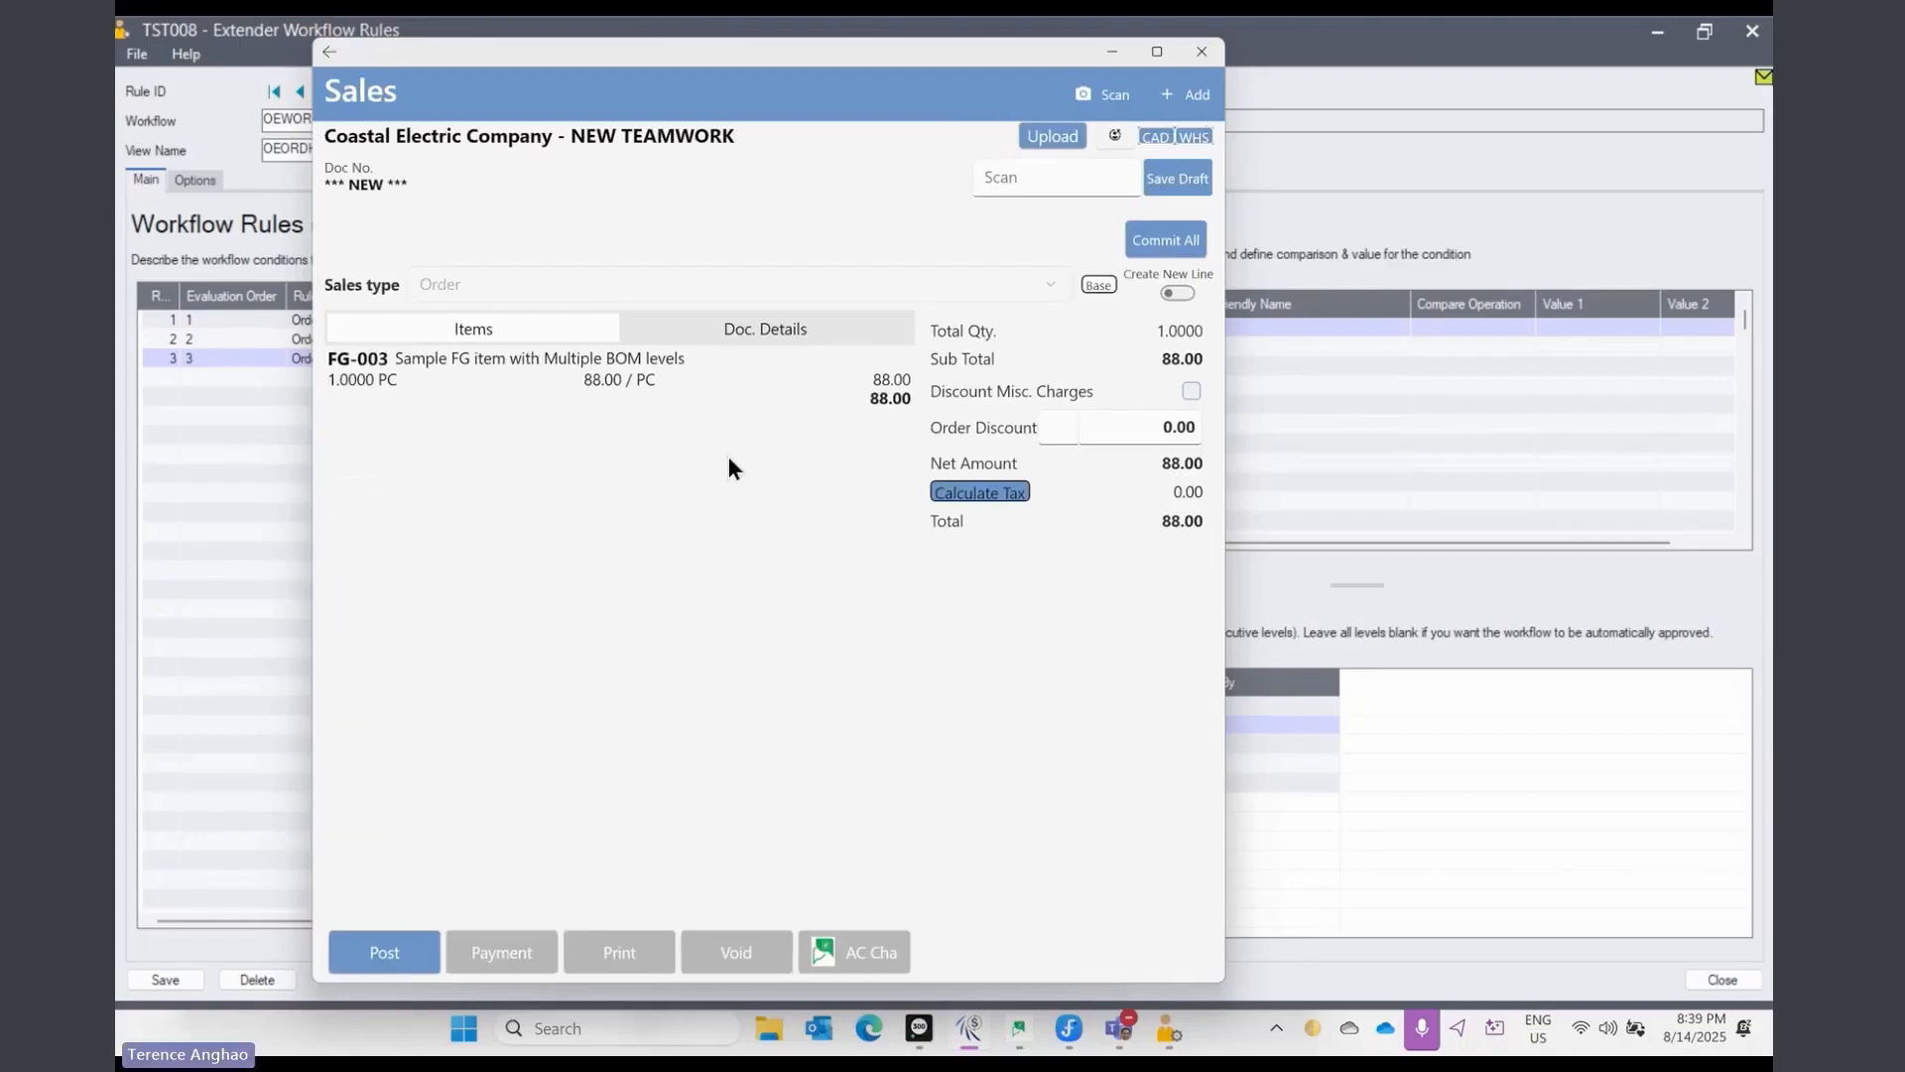
Step: Set the quantity of the FG-003 line to 20 and post the order
{"action": "left_click", "coordinate": [684, 387]}
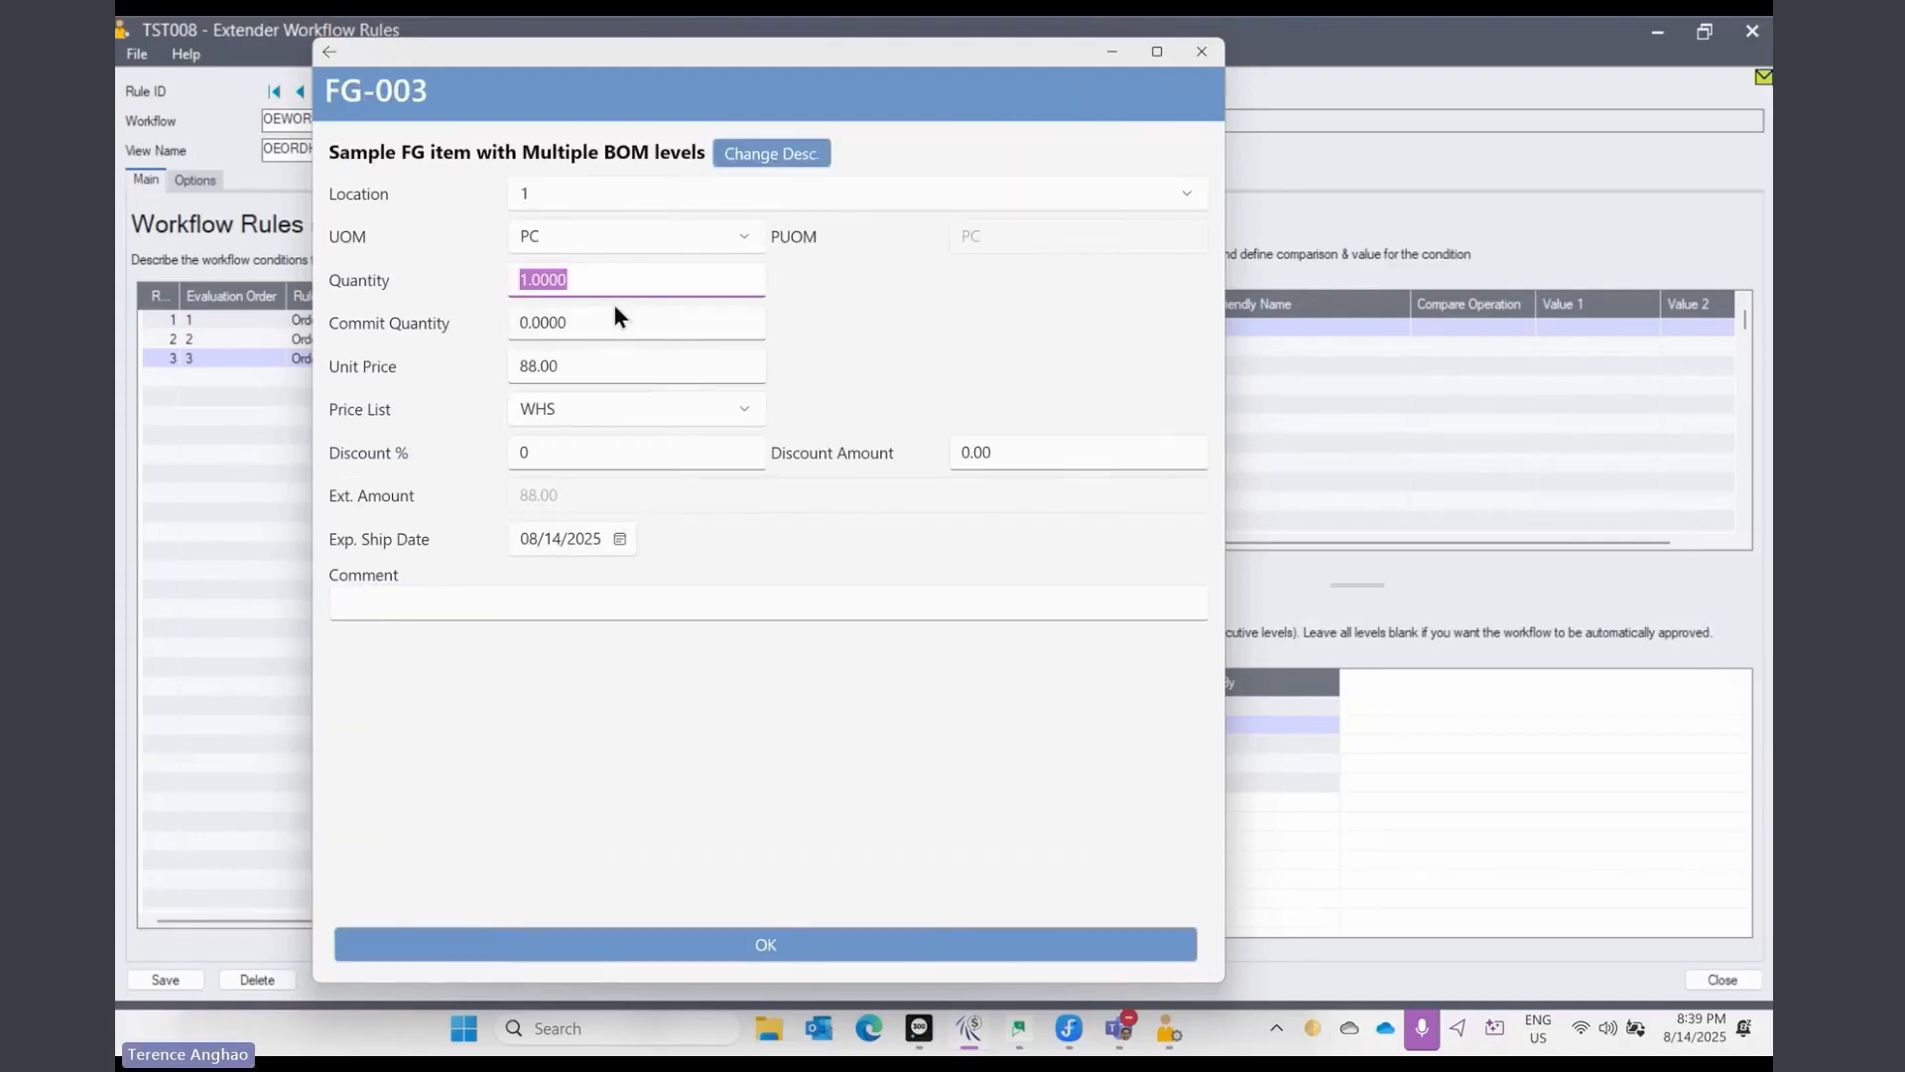
{"action": "type", "text": "20"}
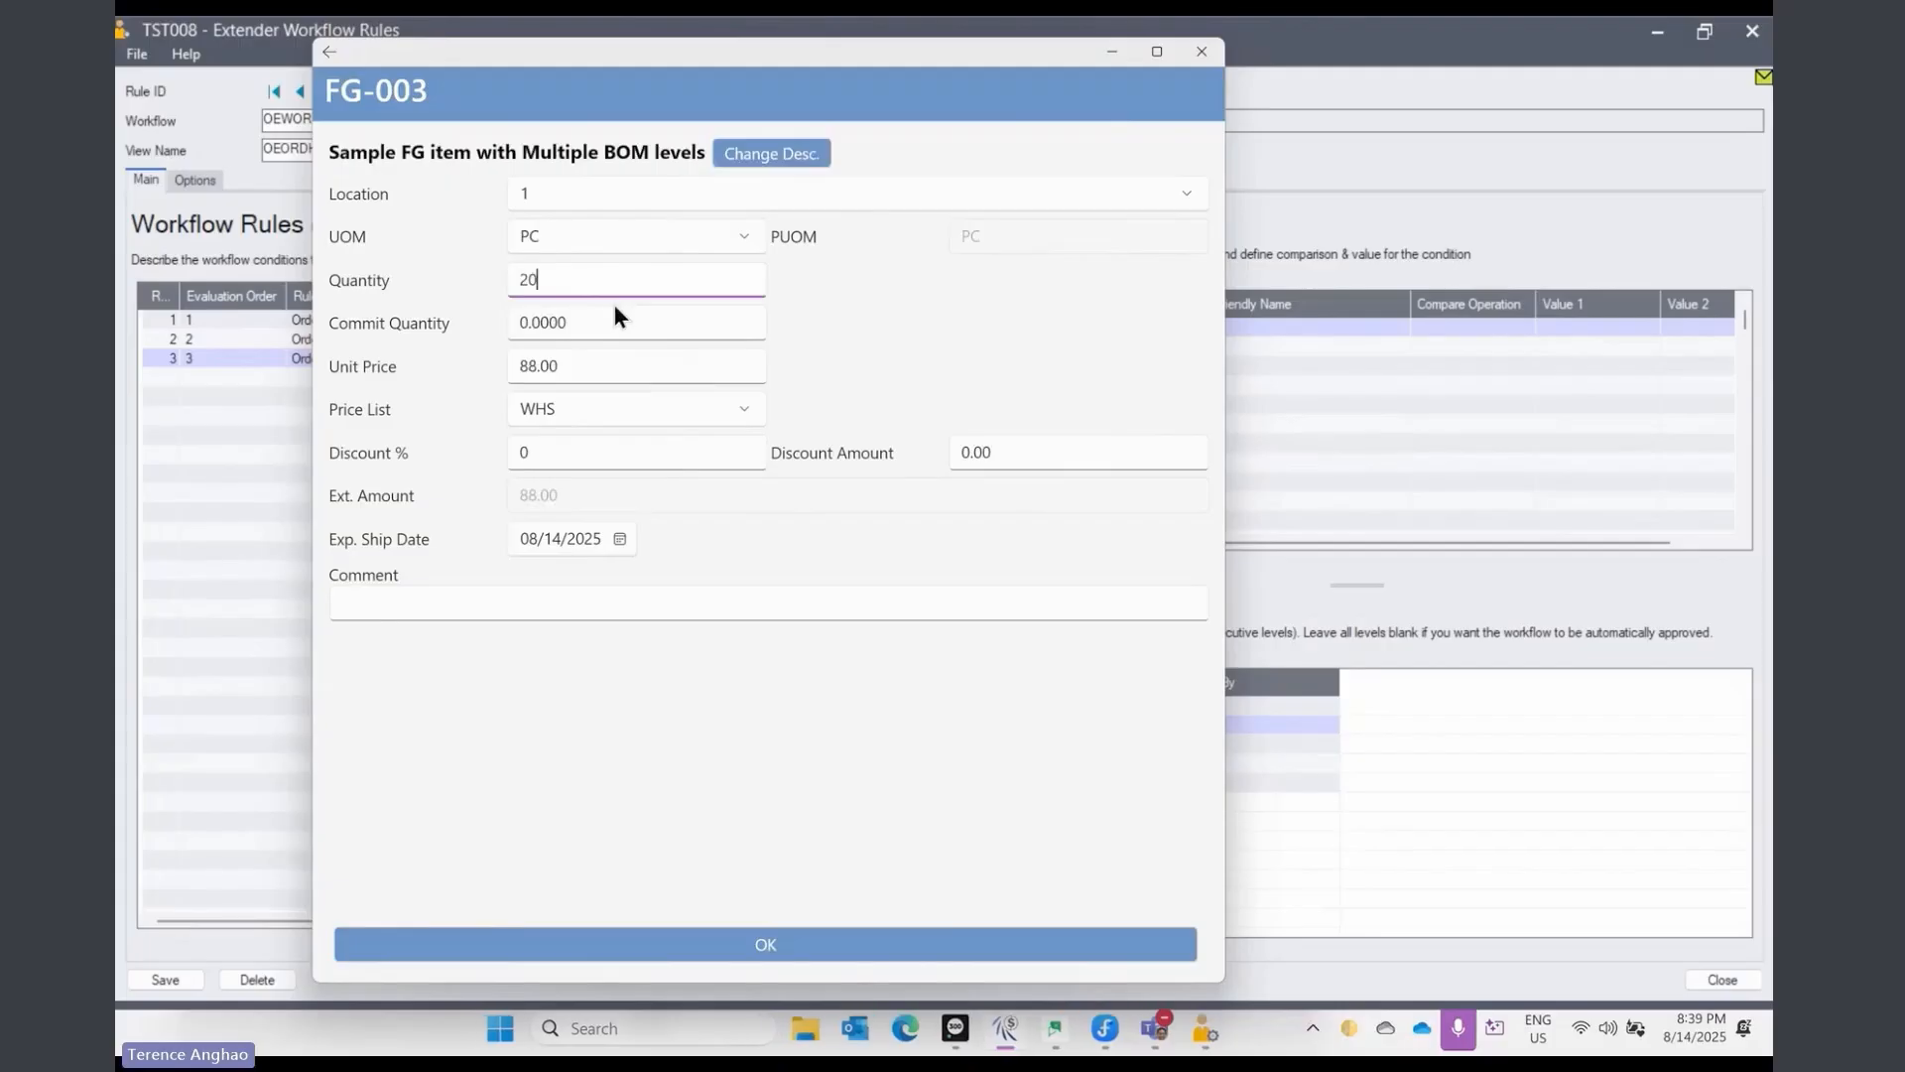
{"action": "left_click", "coordinate": [777, 940]}
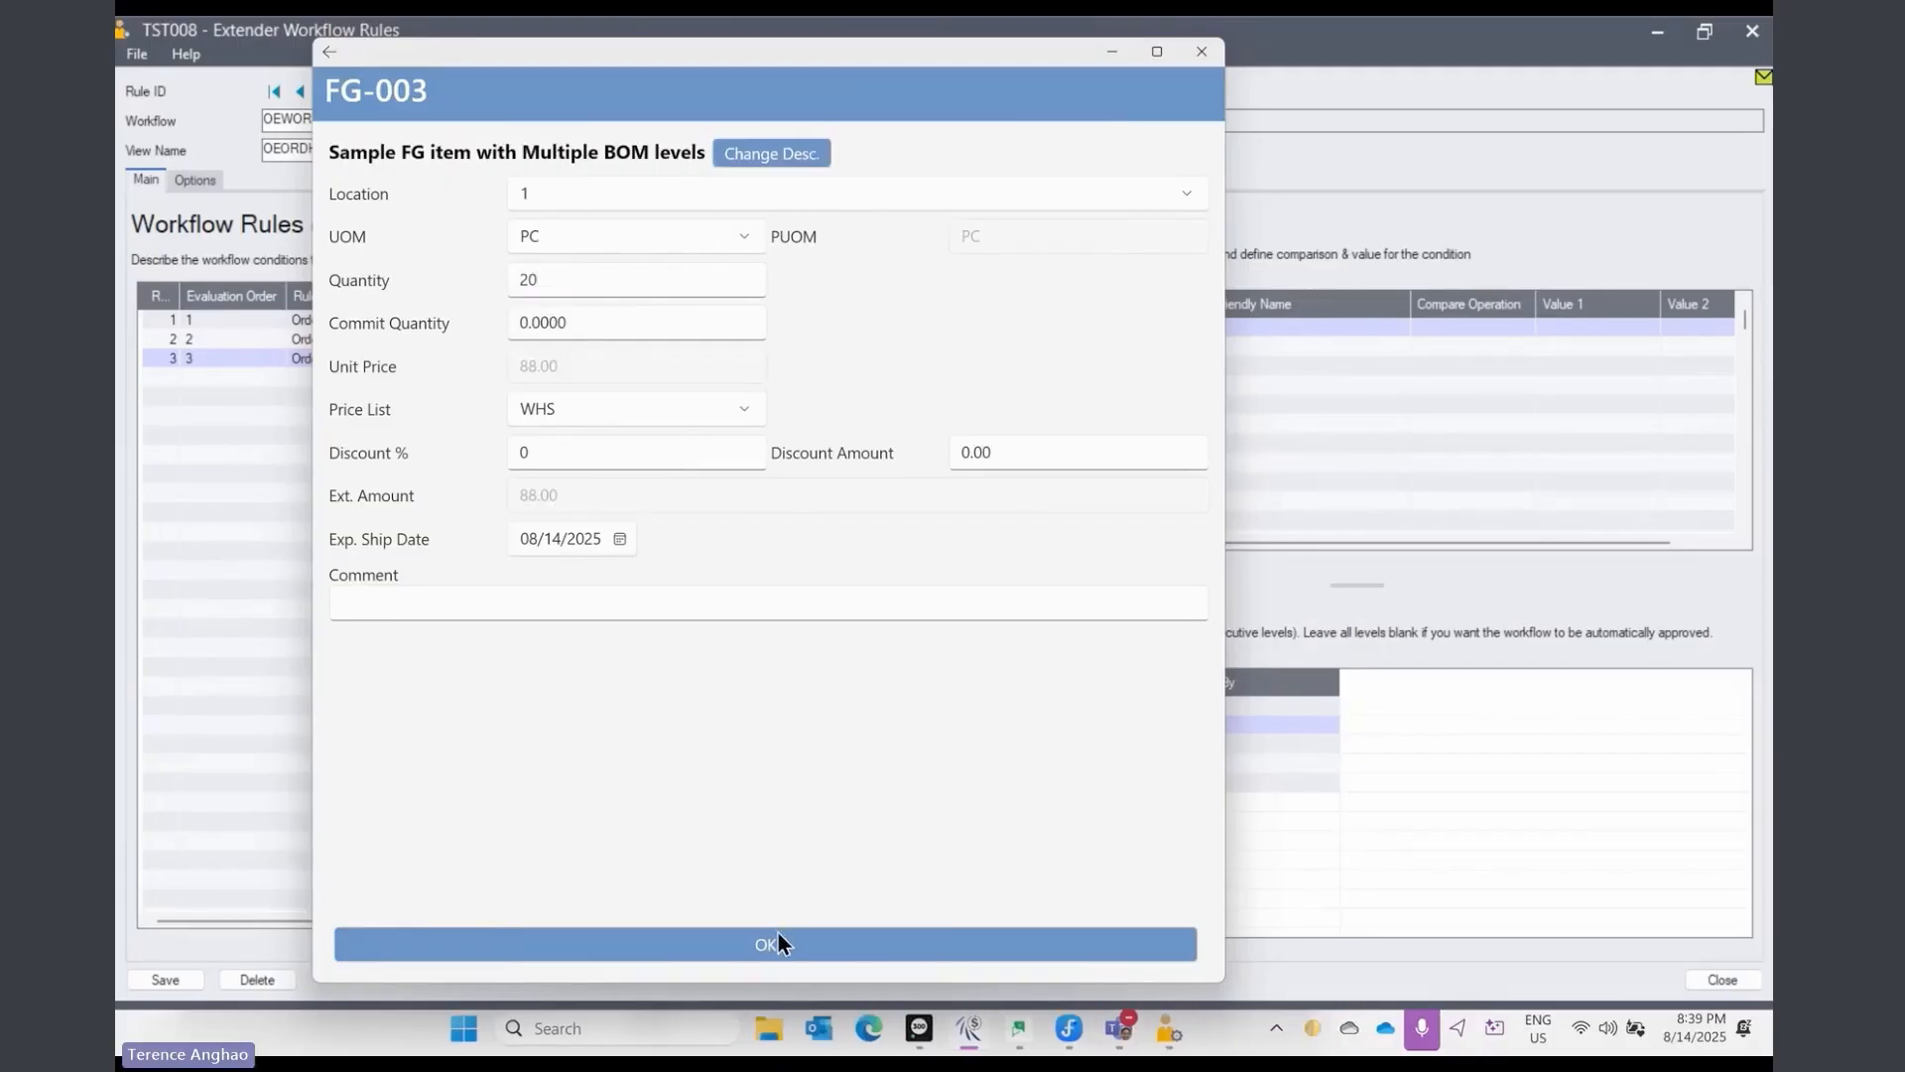
{"action": "left_click", "coordinate": [721, 956]}
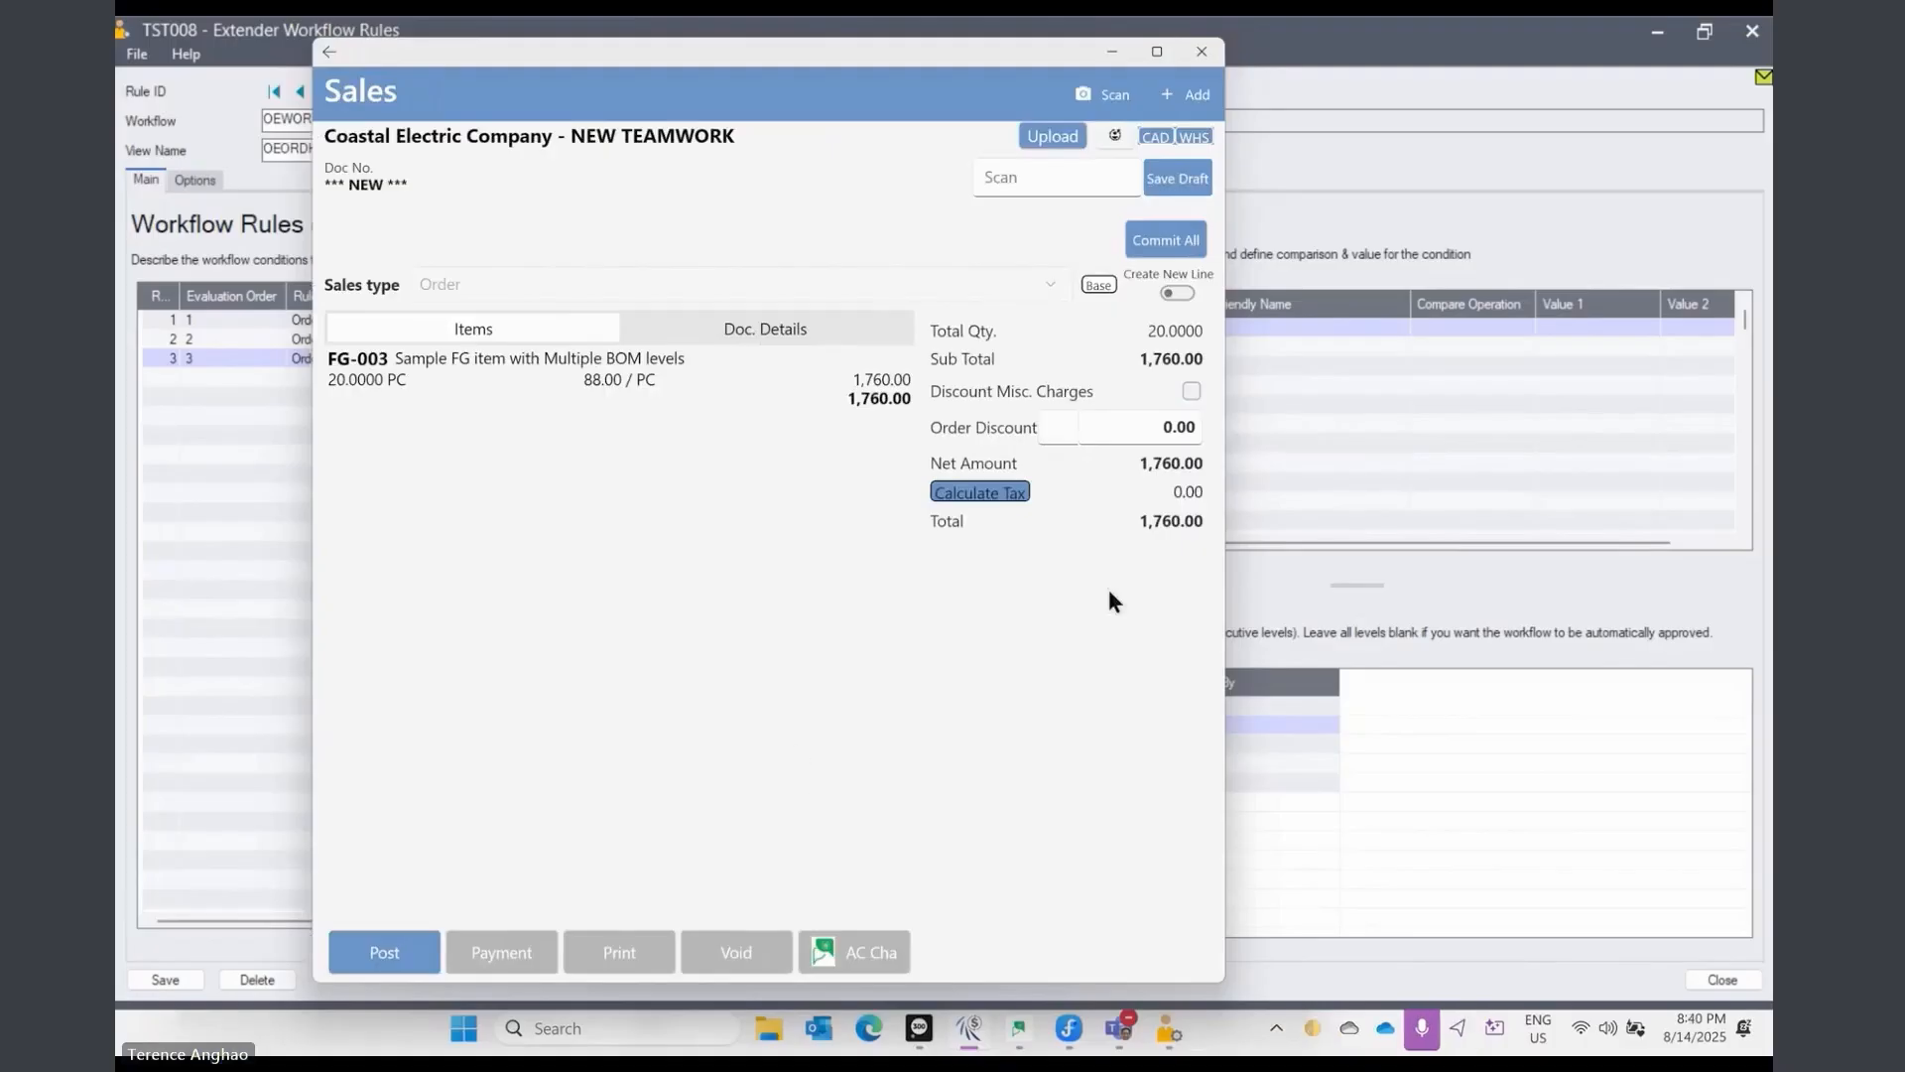
{"action": "left_click", "coordinate": [427, 945]}
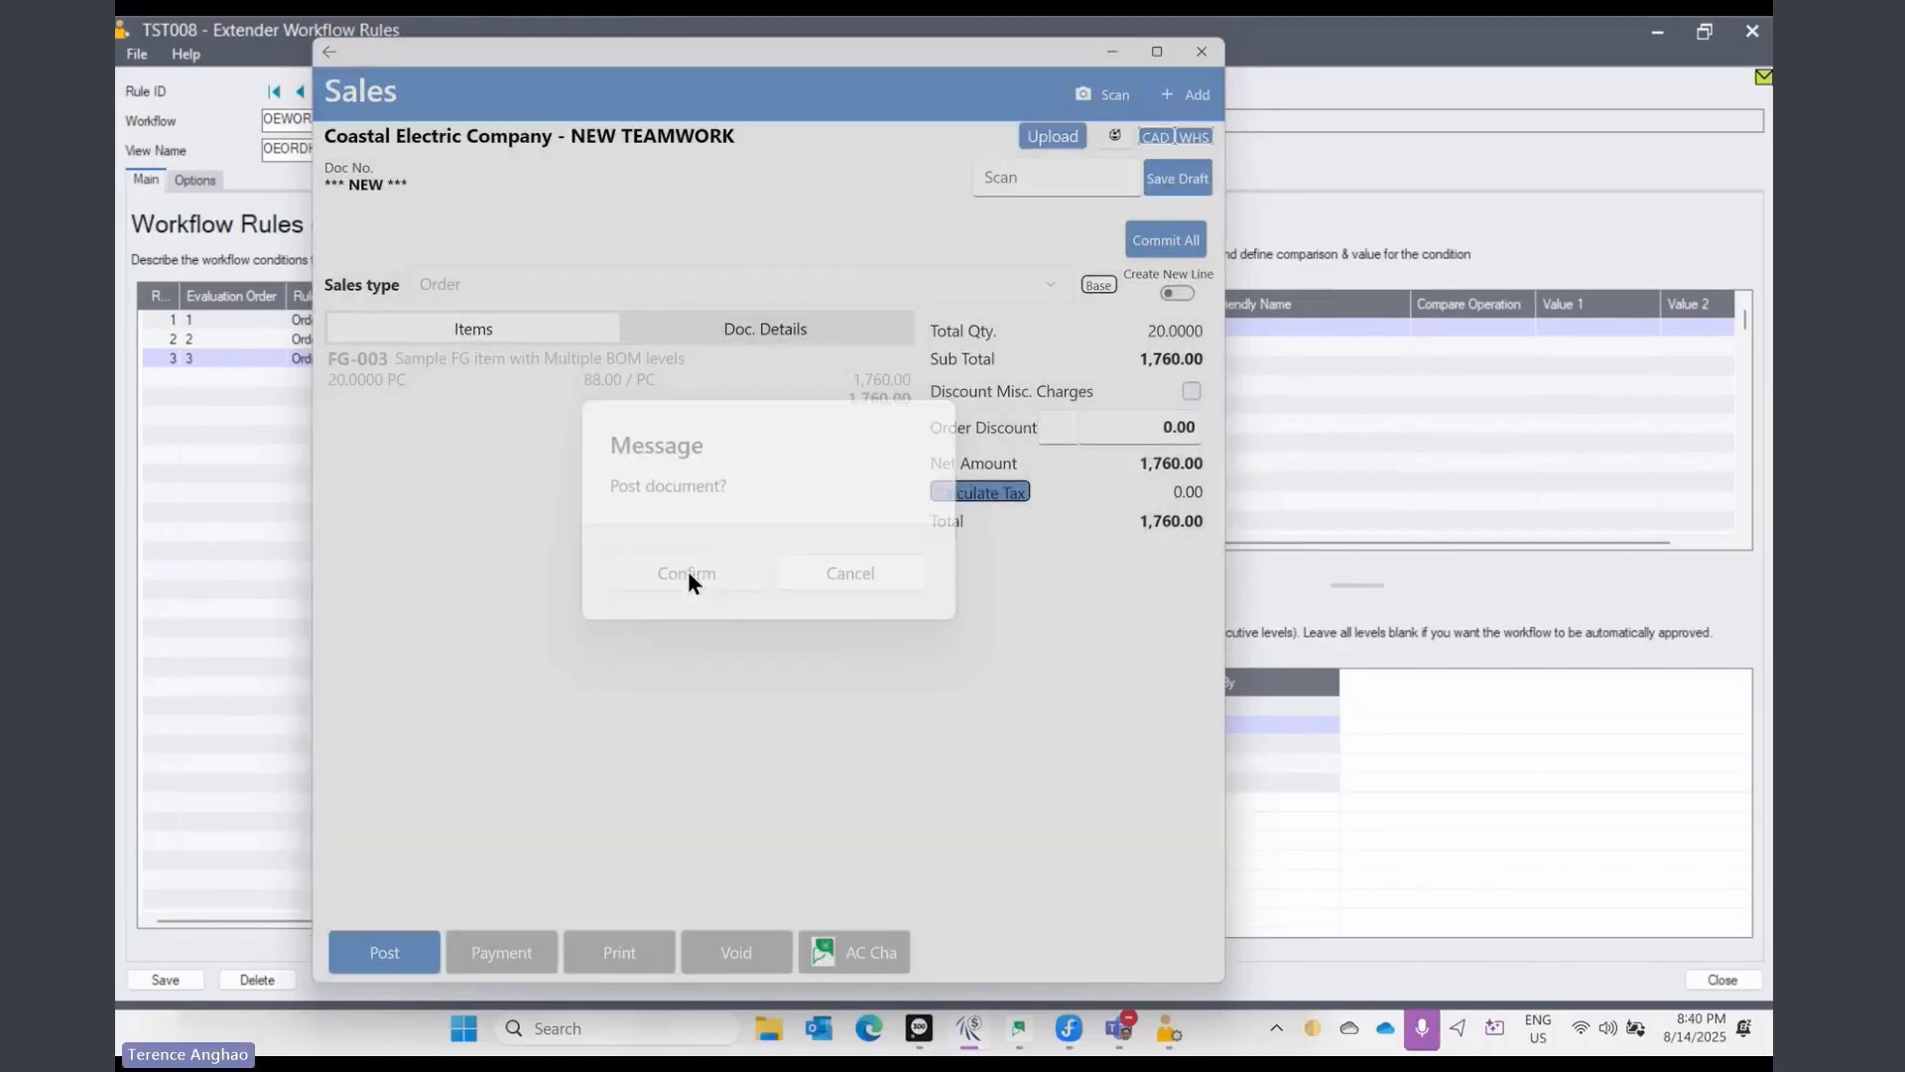
{"action": "left_click", "coordinate": [688, 575]}
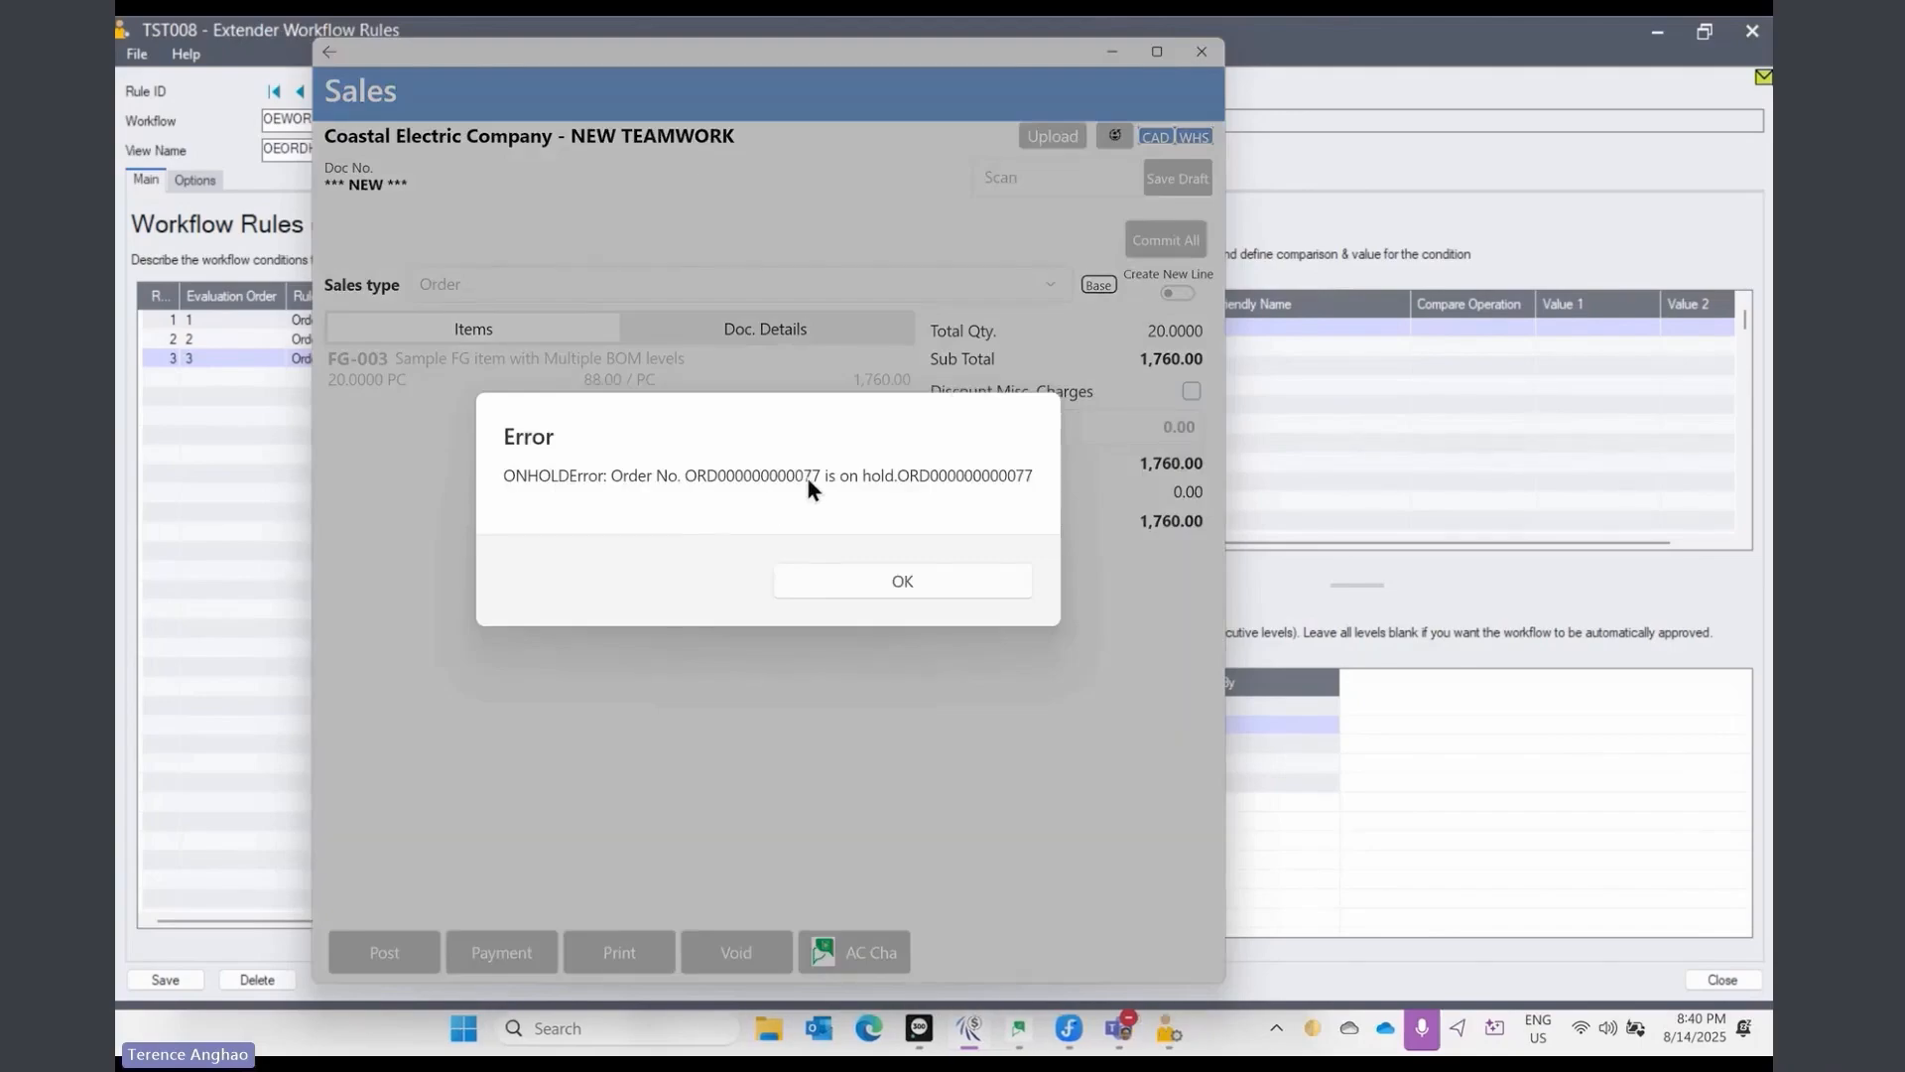
Step: Minimize the workflow rules and sales app windows and open the newly posted order in Sage 300 O/E Order Entry
{"action": "left_click", "coordinate": [1348, 60]}
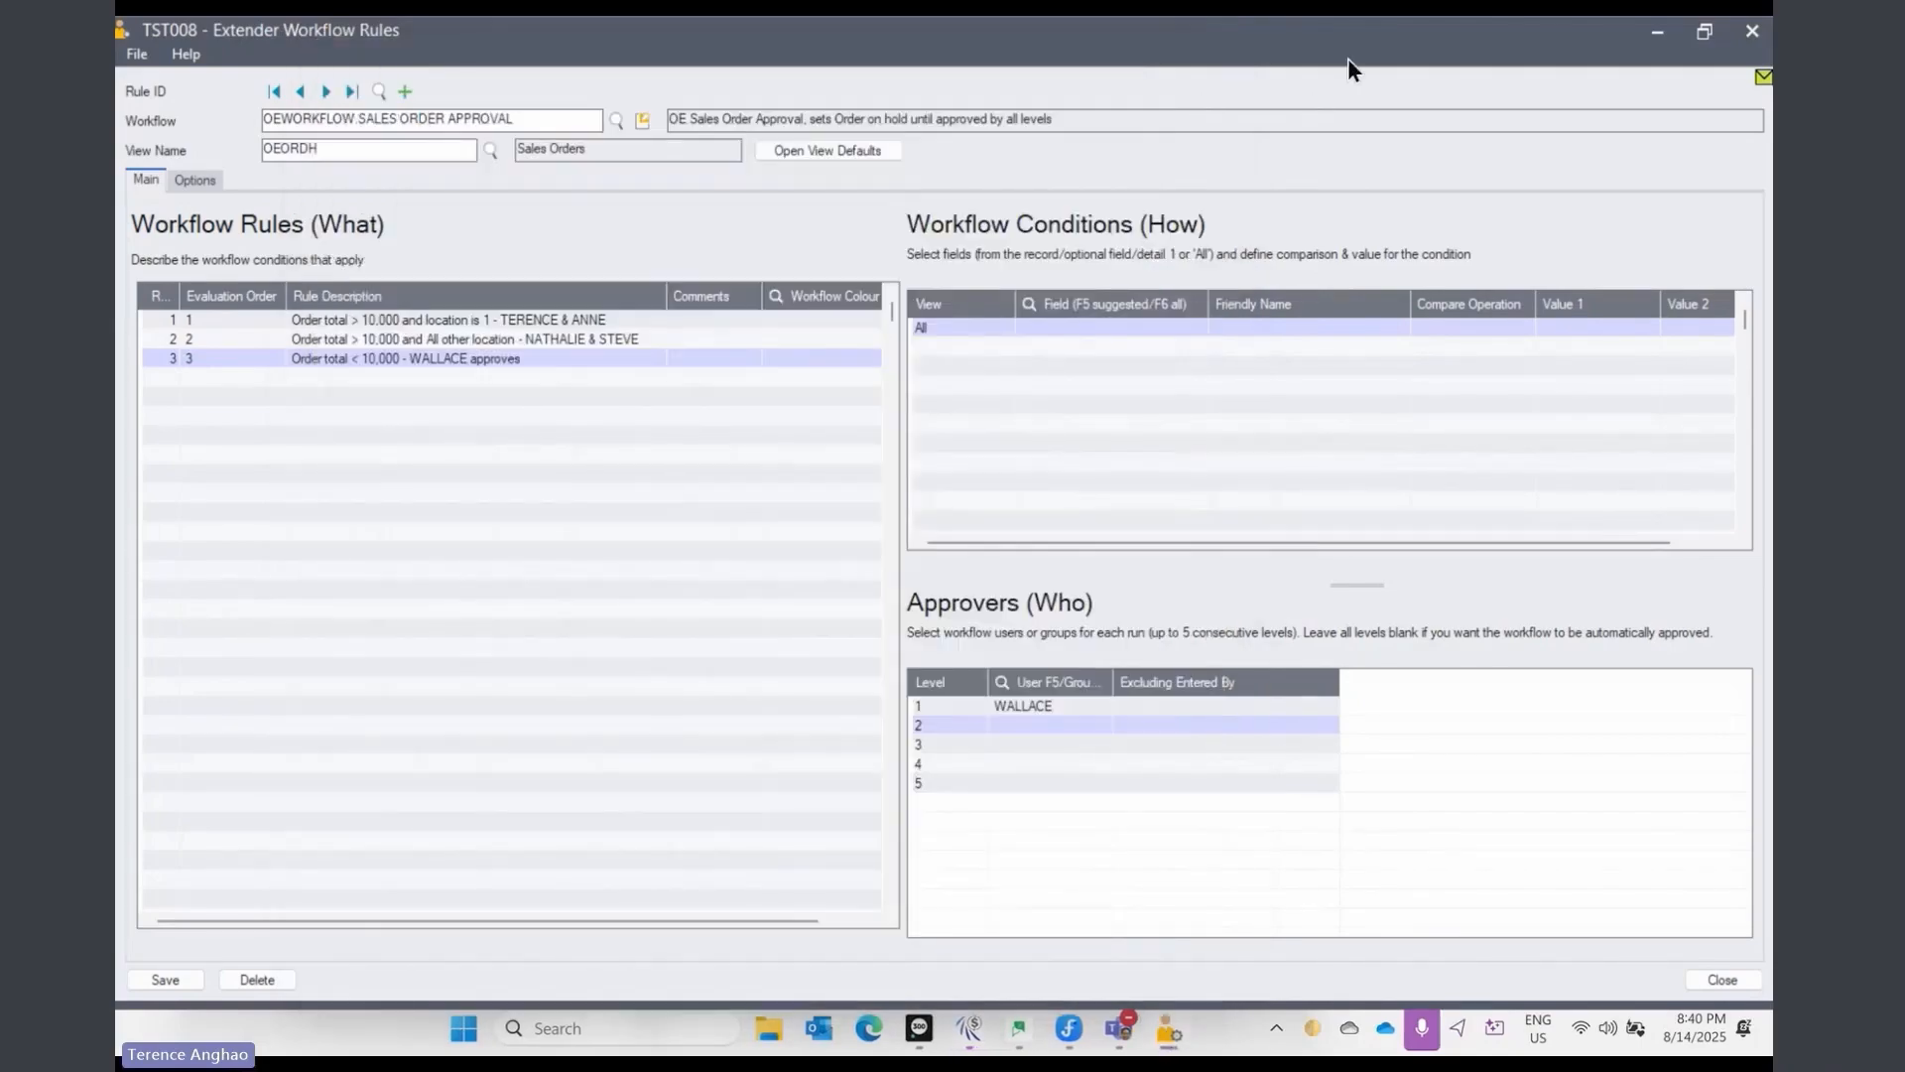
{"action": "left_click", "coordinate": [1657, 40]}
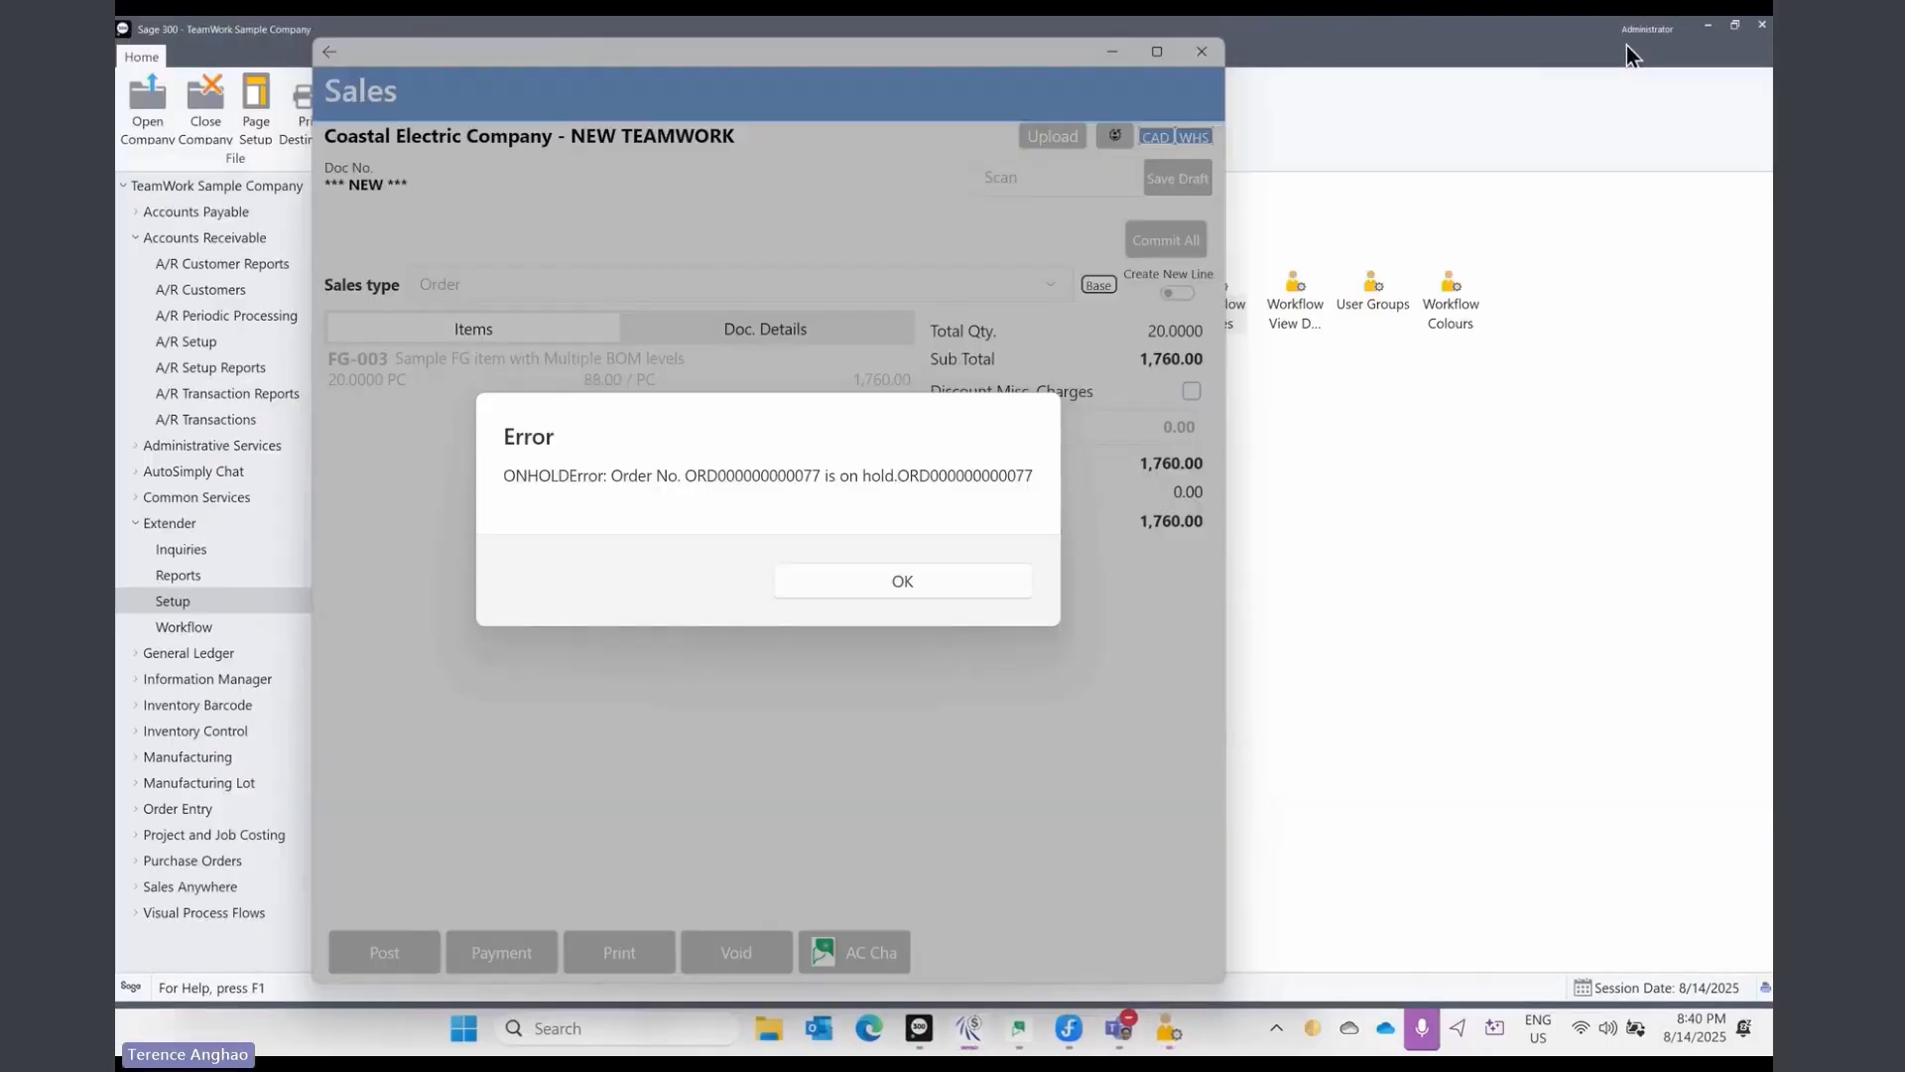
{"action": "left_click", "coordinate": [1112, 49]}
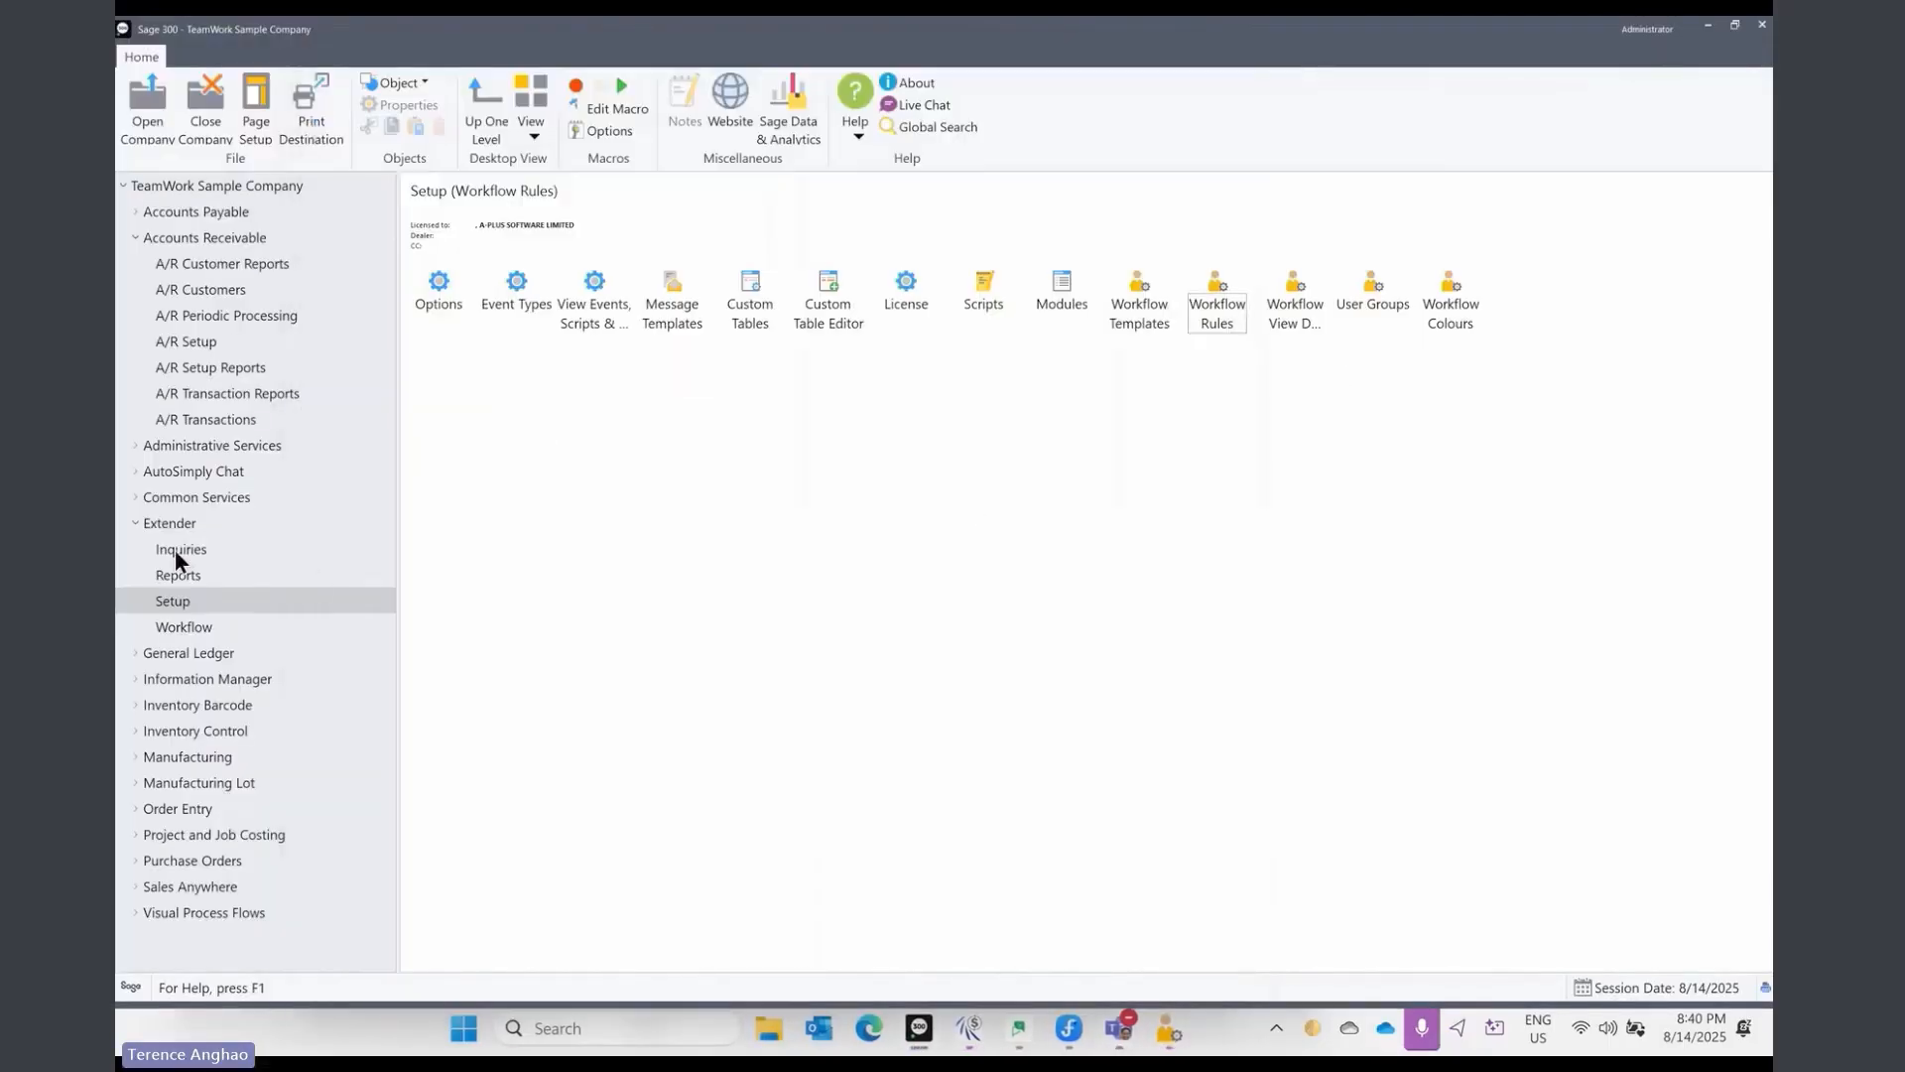
{"action": "double_click", "coordinate": [169, 522]}
{"action": "left_click", "coordinate": [181, 707]}
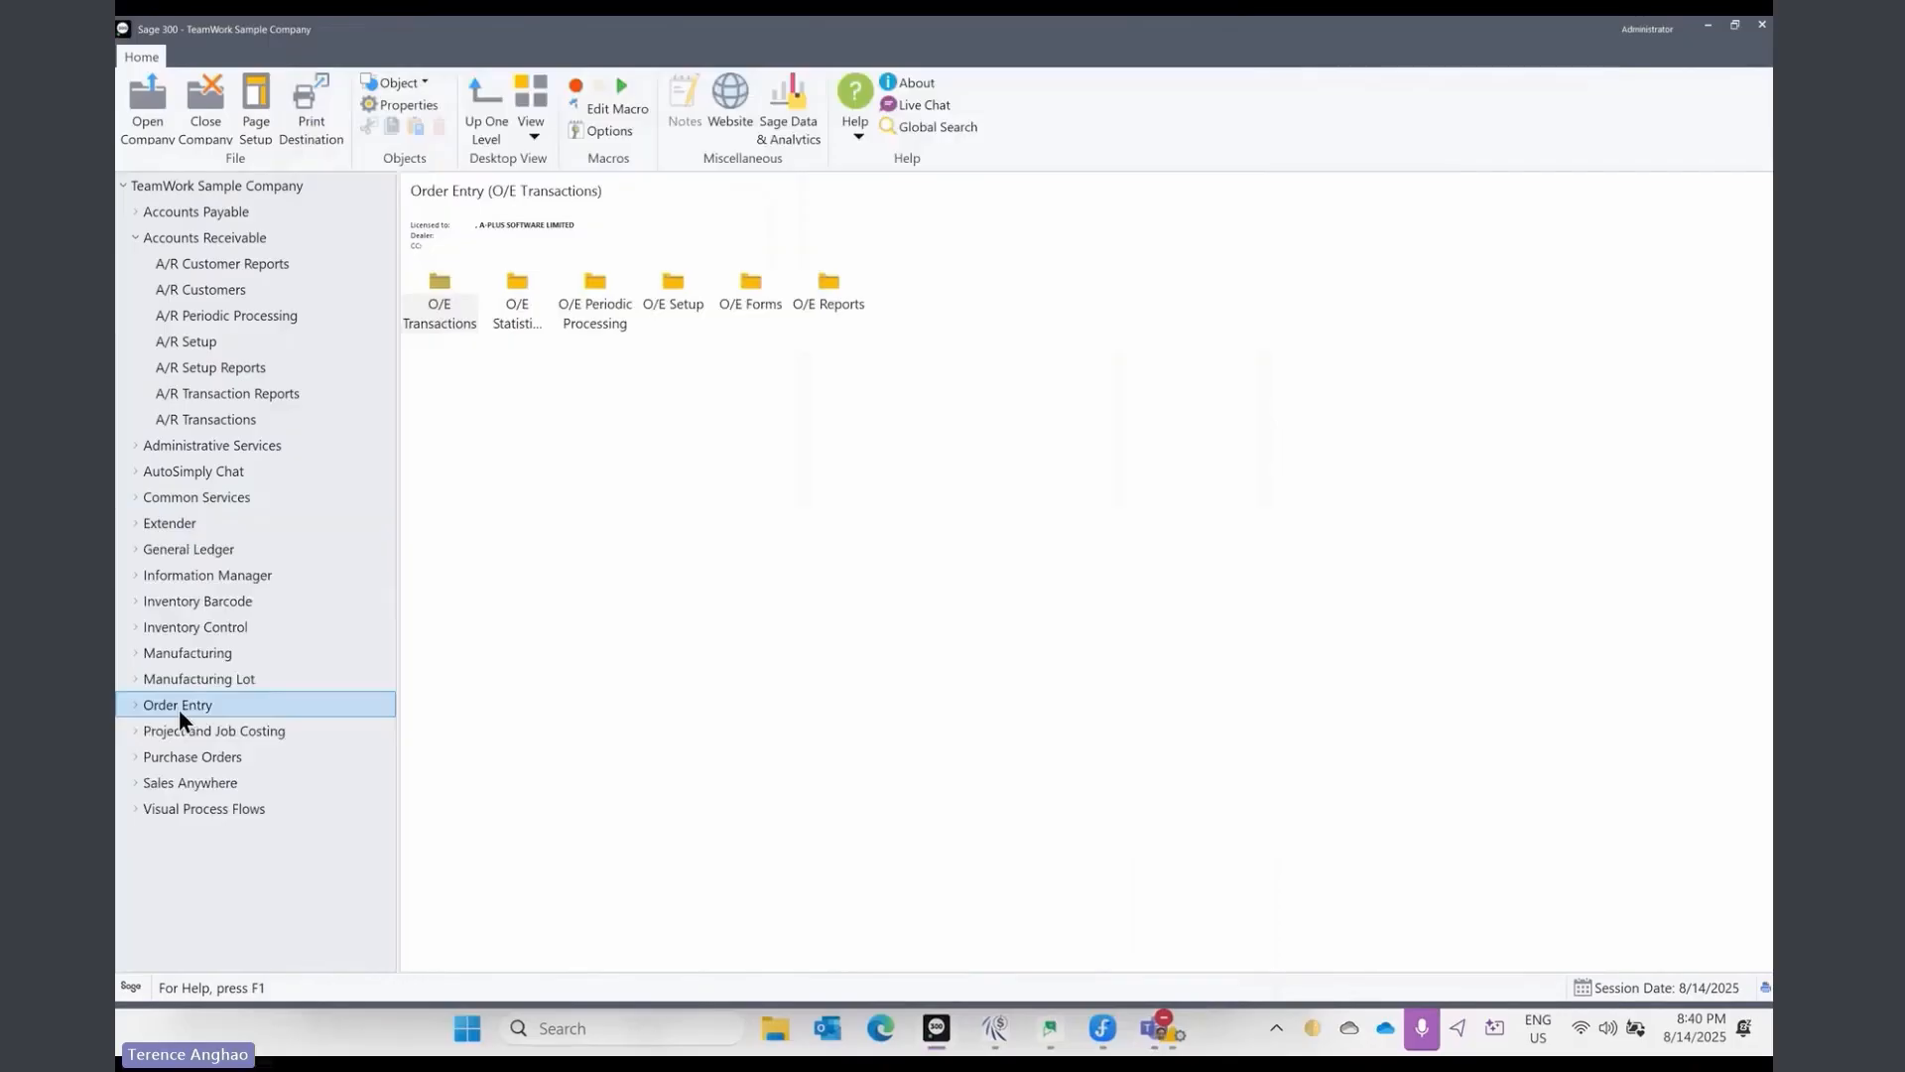
{"action": "double_click", "coordinate": [439, 325]}
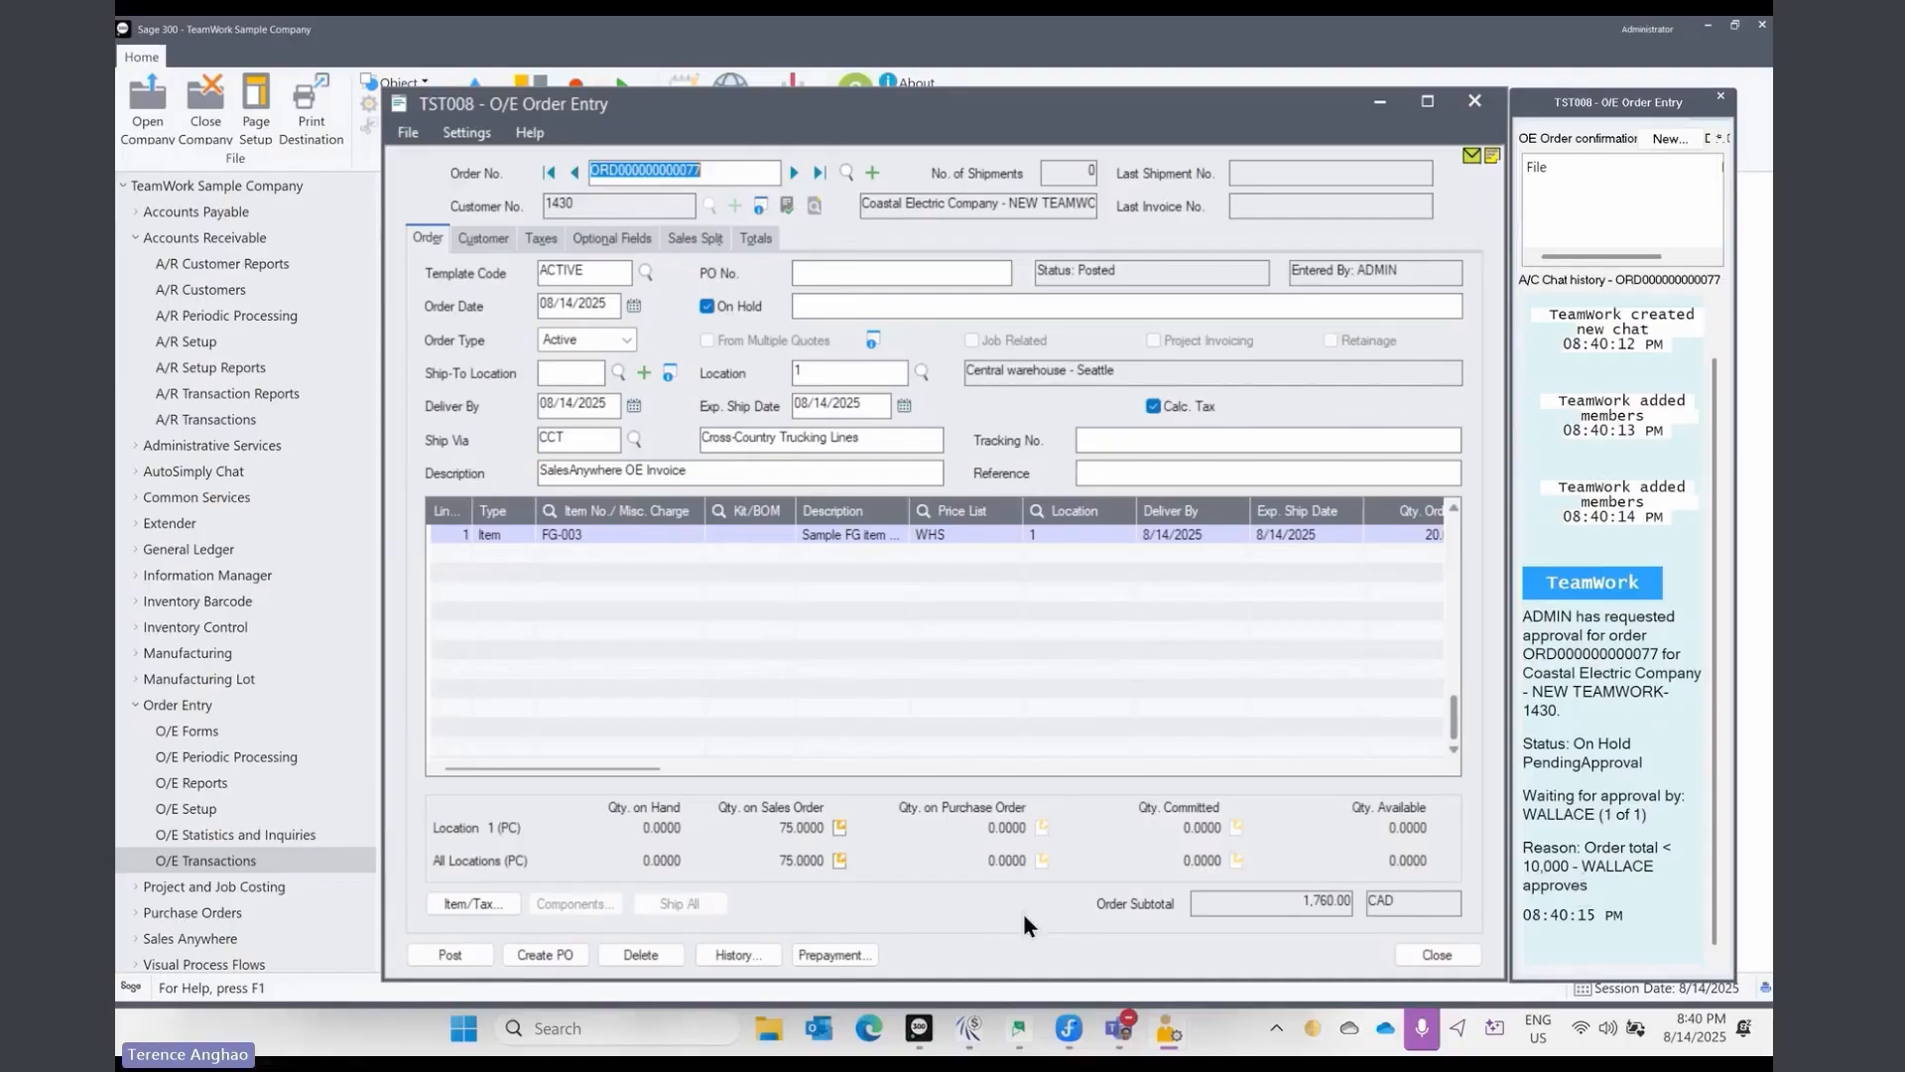
Step: Switch to AutoSimplyChat, leave the open customer approval chat, and log out of the current account
{"action": "mouse_move", "coordinate": [1022, 1042]}
{"action": "left_click", "coordinate": [1019, 883]}
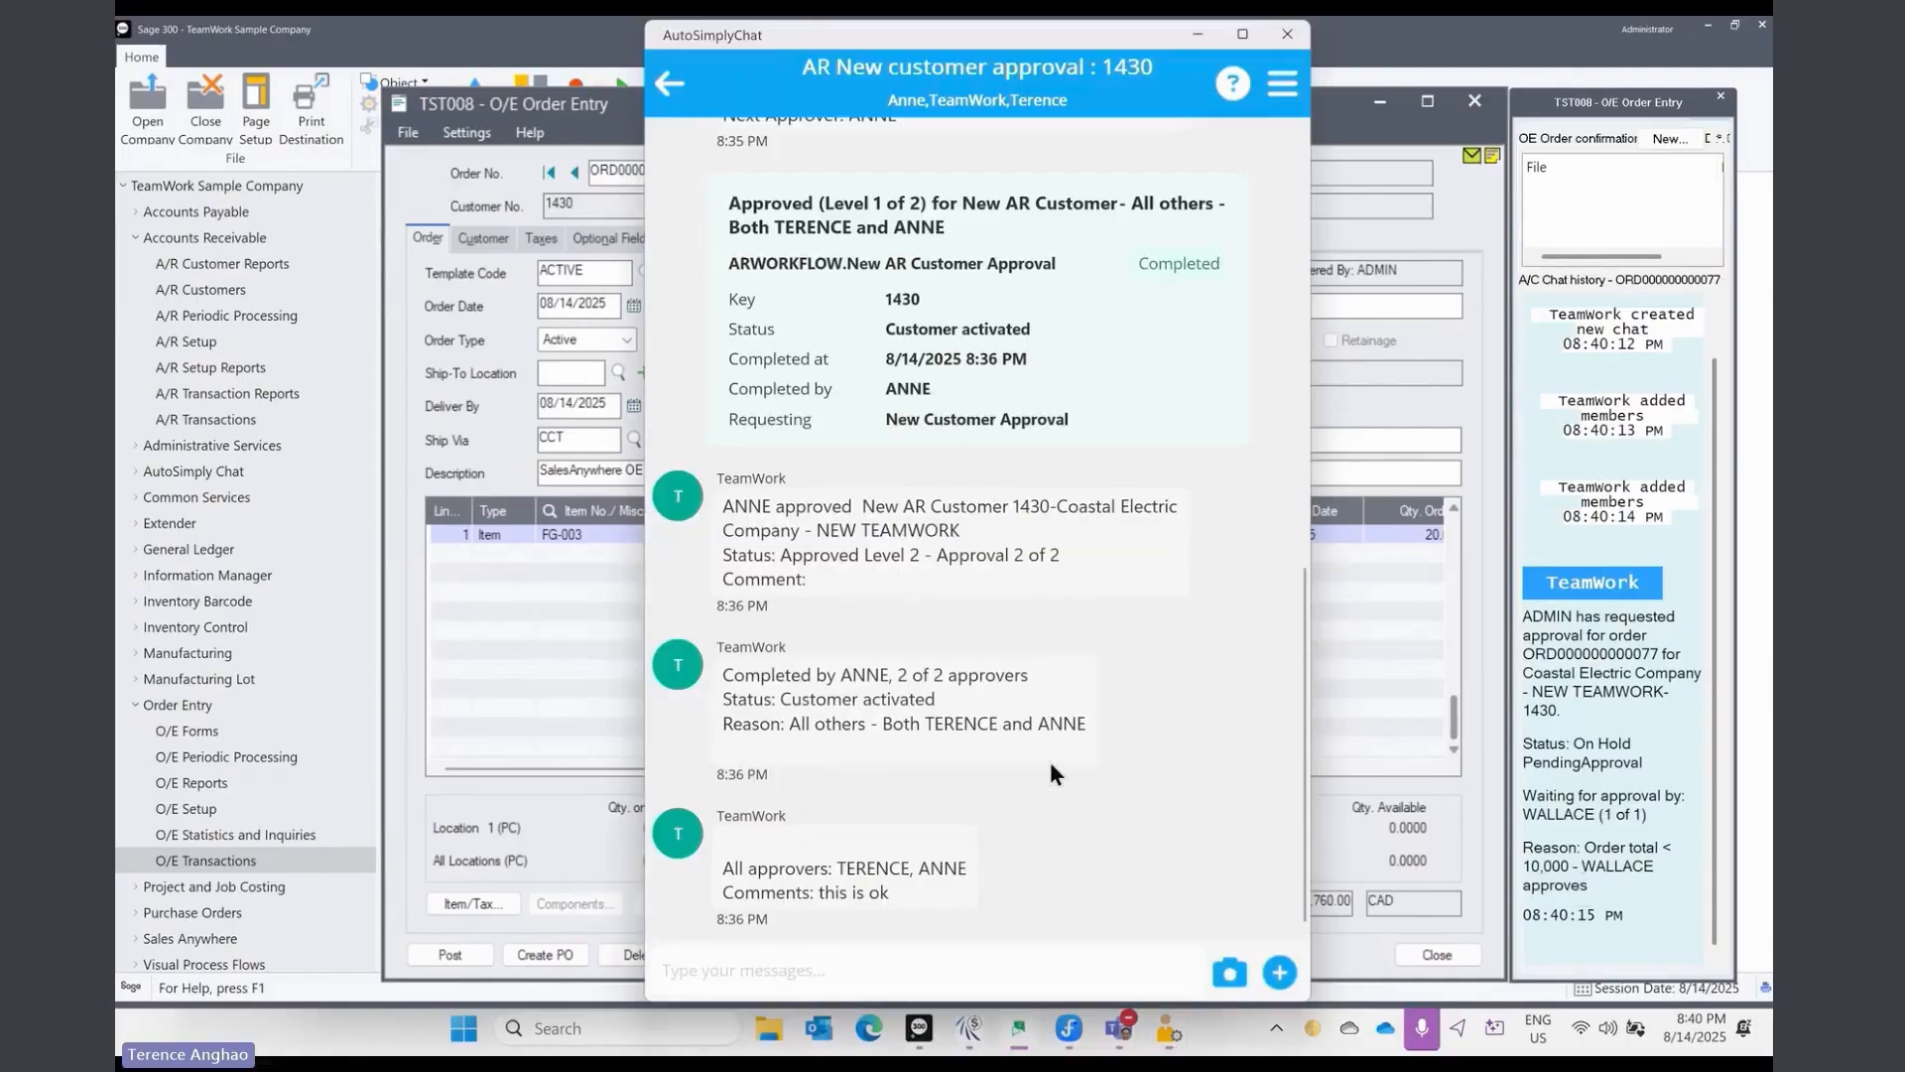
{"action": "left_click", "coordinate": [676, 83]}
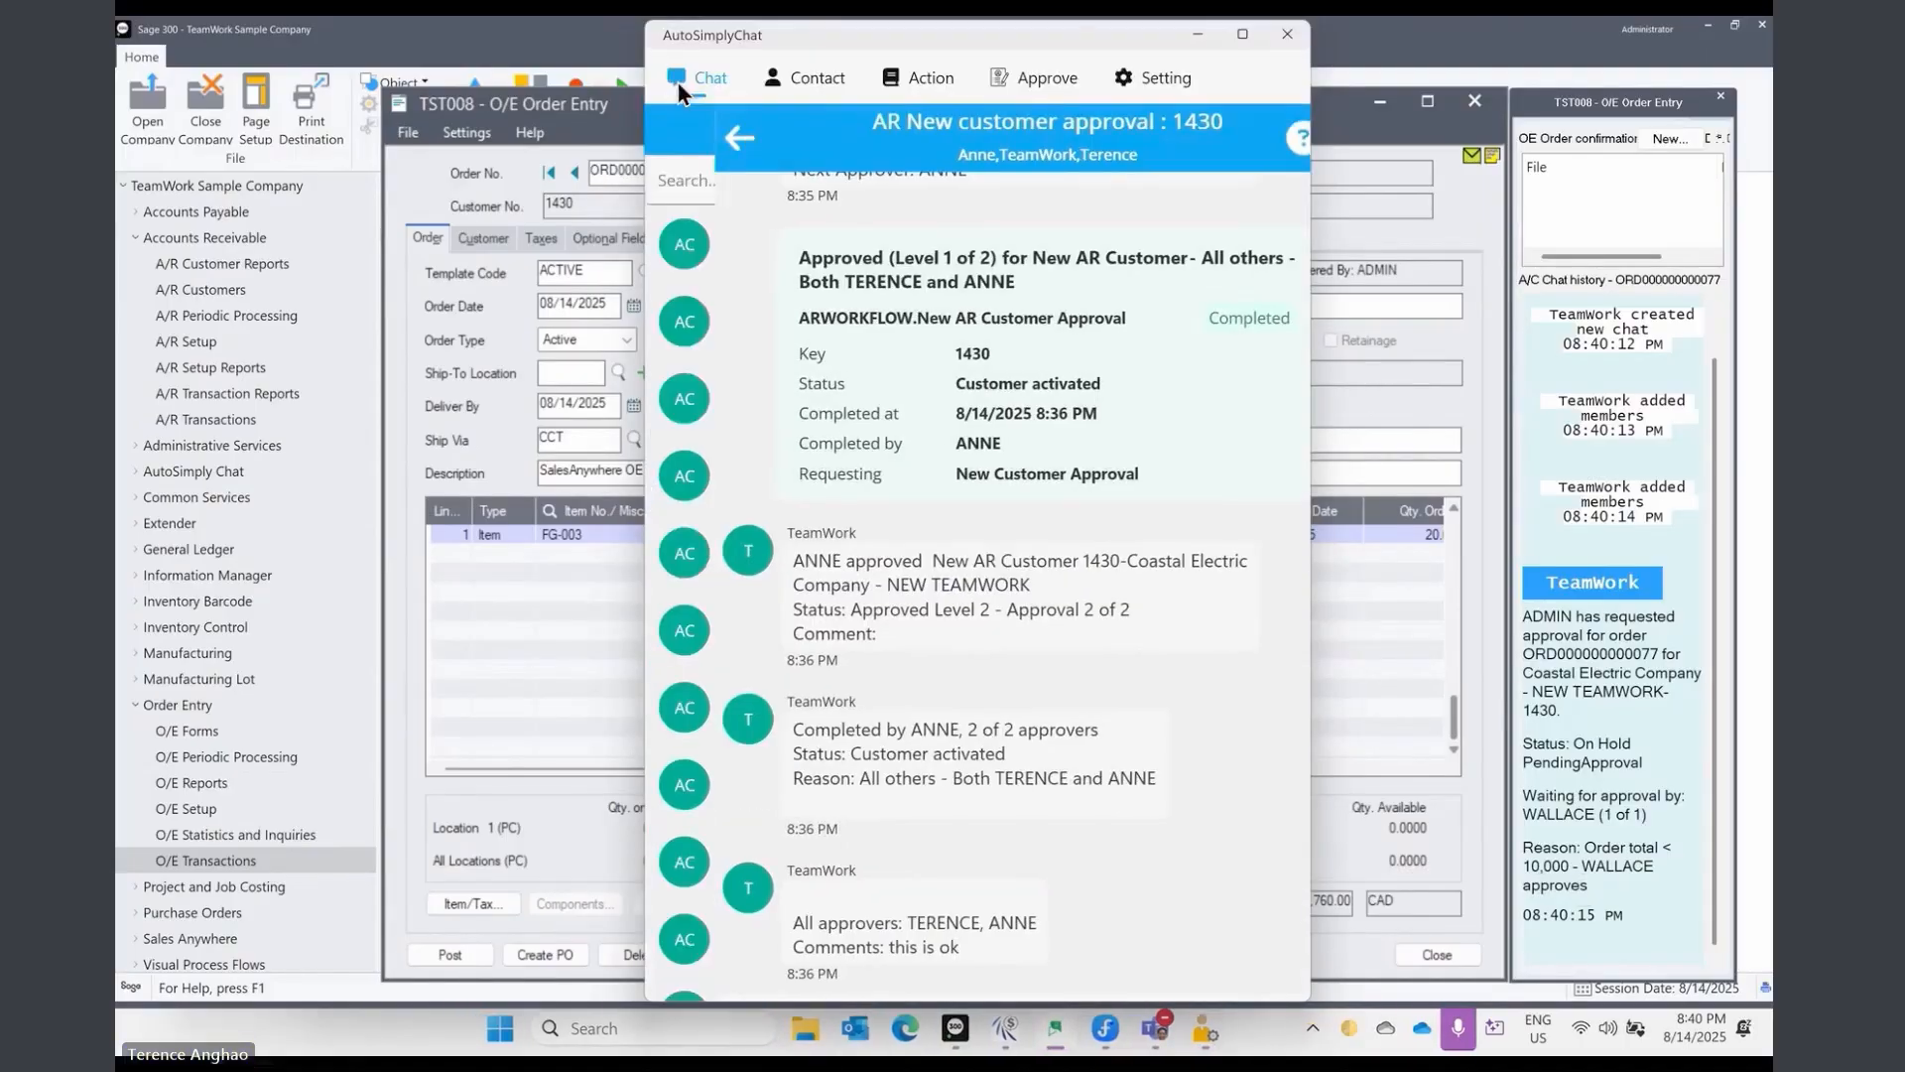
{"action": "left_click", "coordinate": [1139, 77]}
{"action": "left_click", "coordinate": [740, 572]}
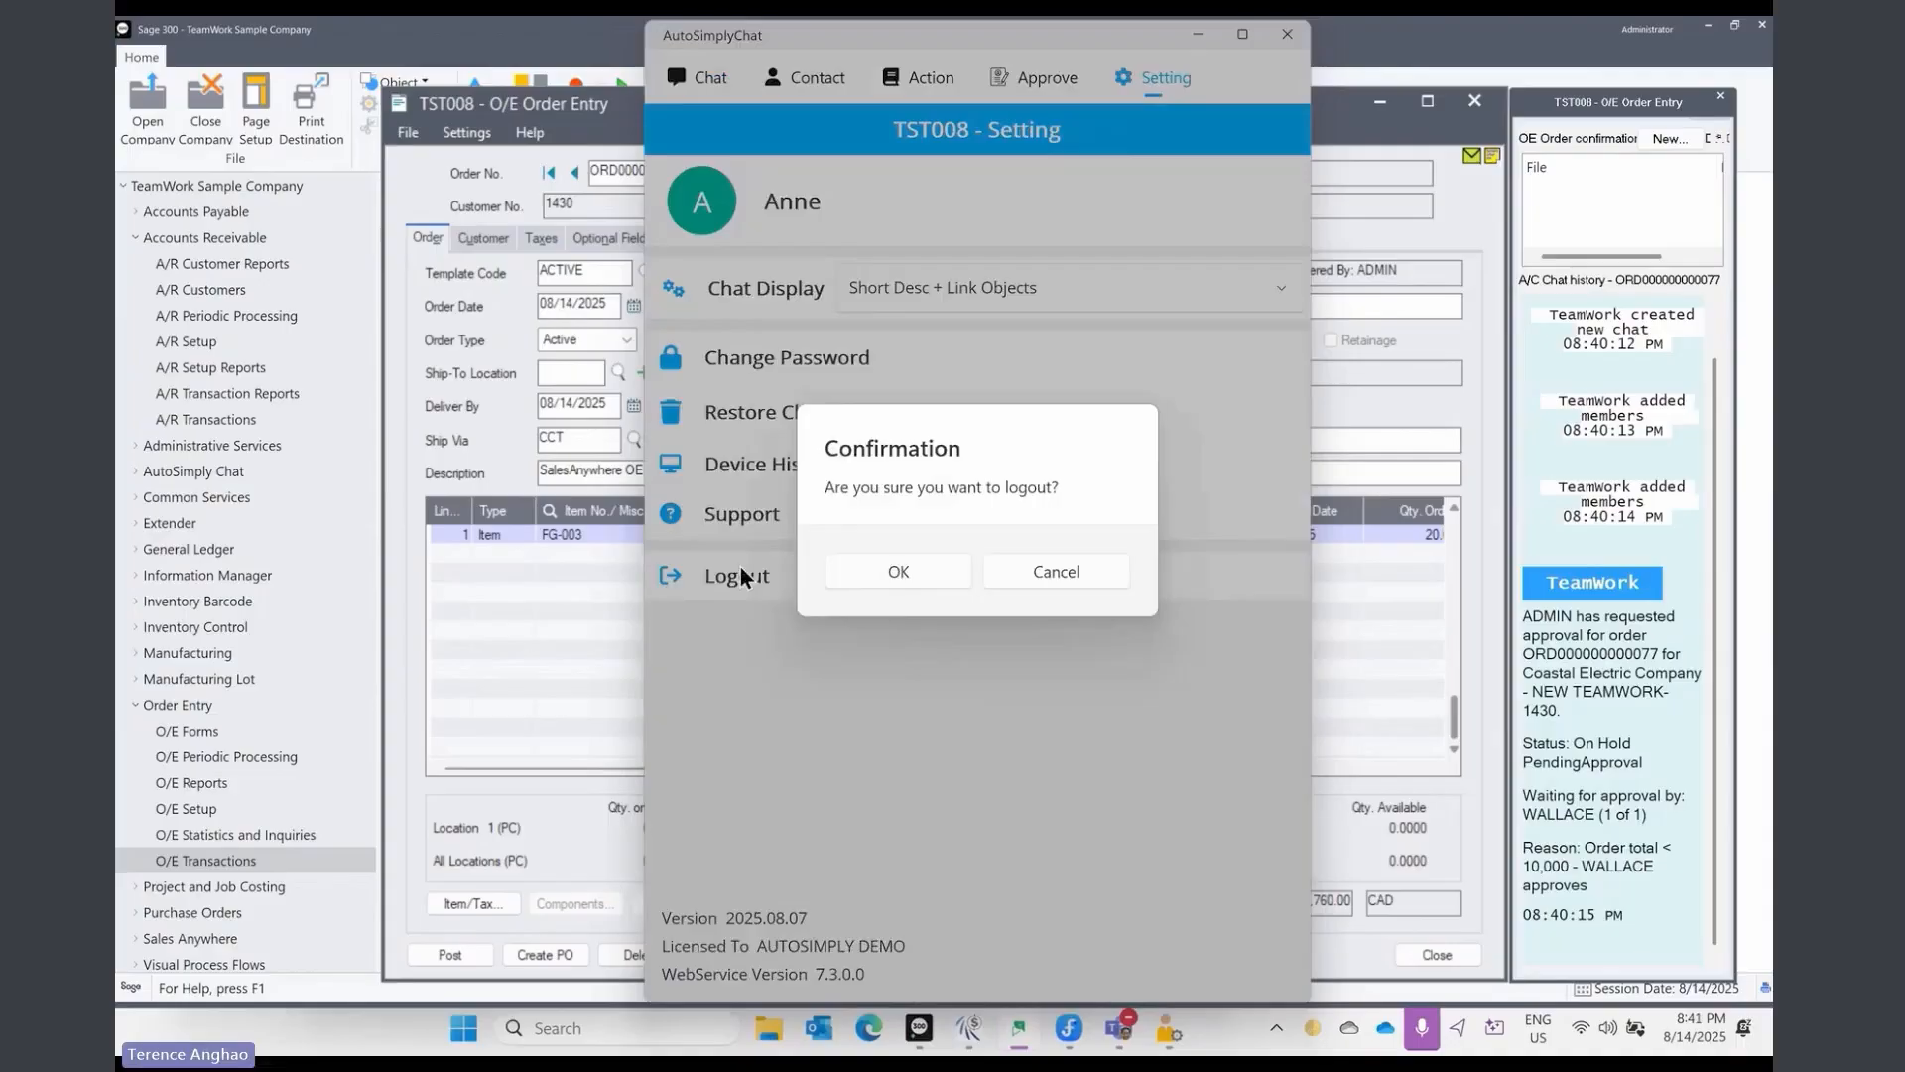
{"action": "left_click", "coordinate": [928, 583]}
Step: Log in to TeamWork Sample Company with the assigned order approver's user name and account password
{"action": "left_click", "coordinate": [789, 173]}
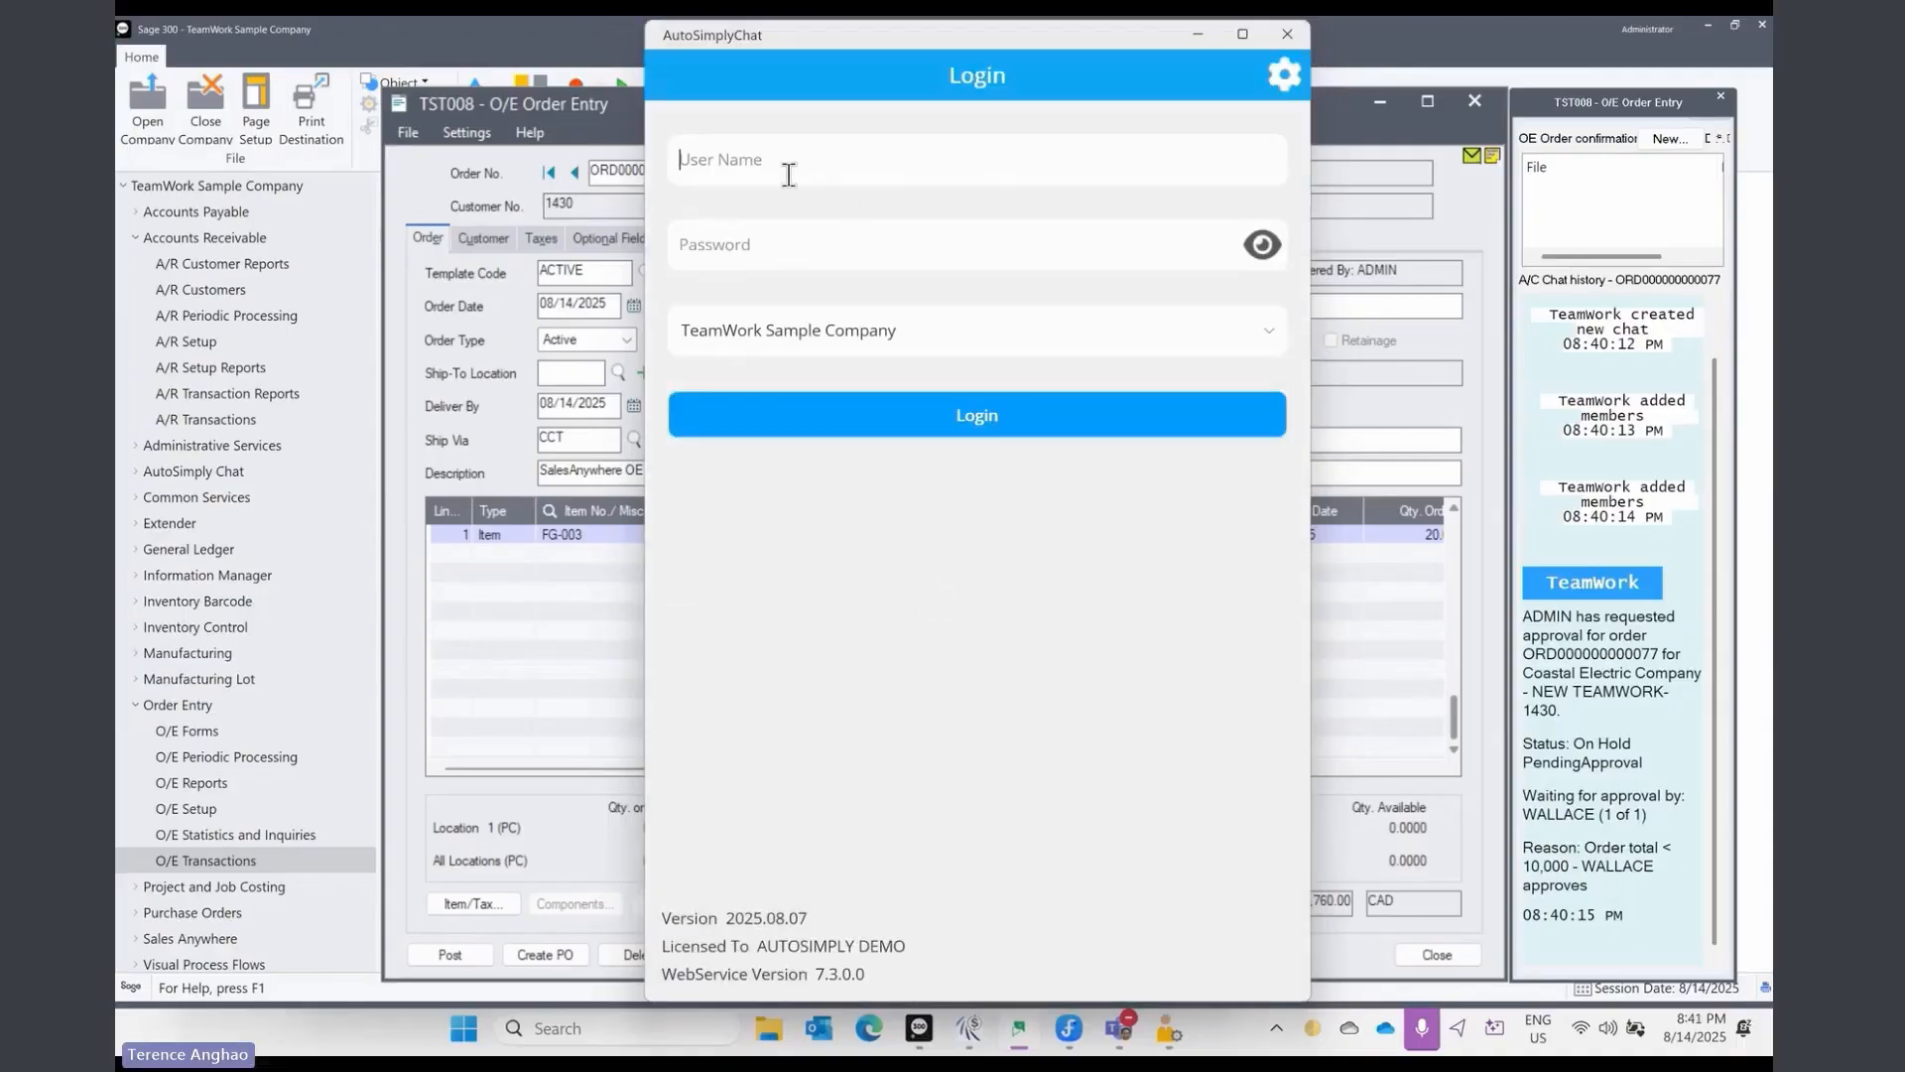
{"action": "type", "text": "WAL"}
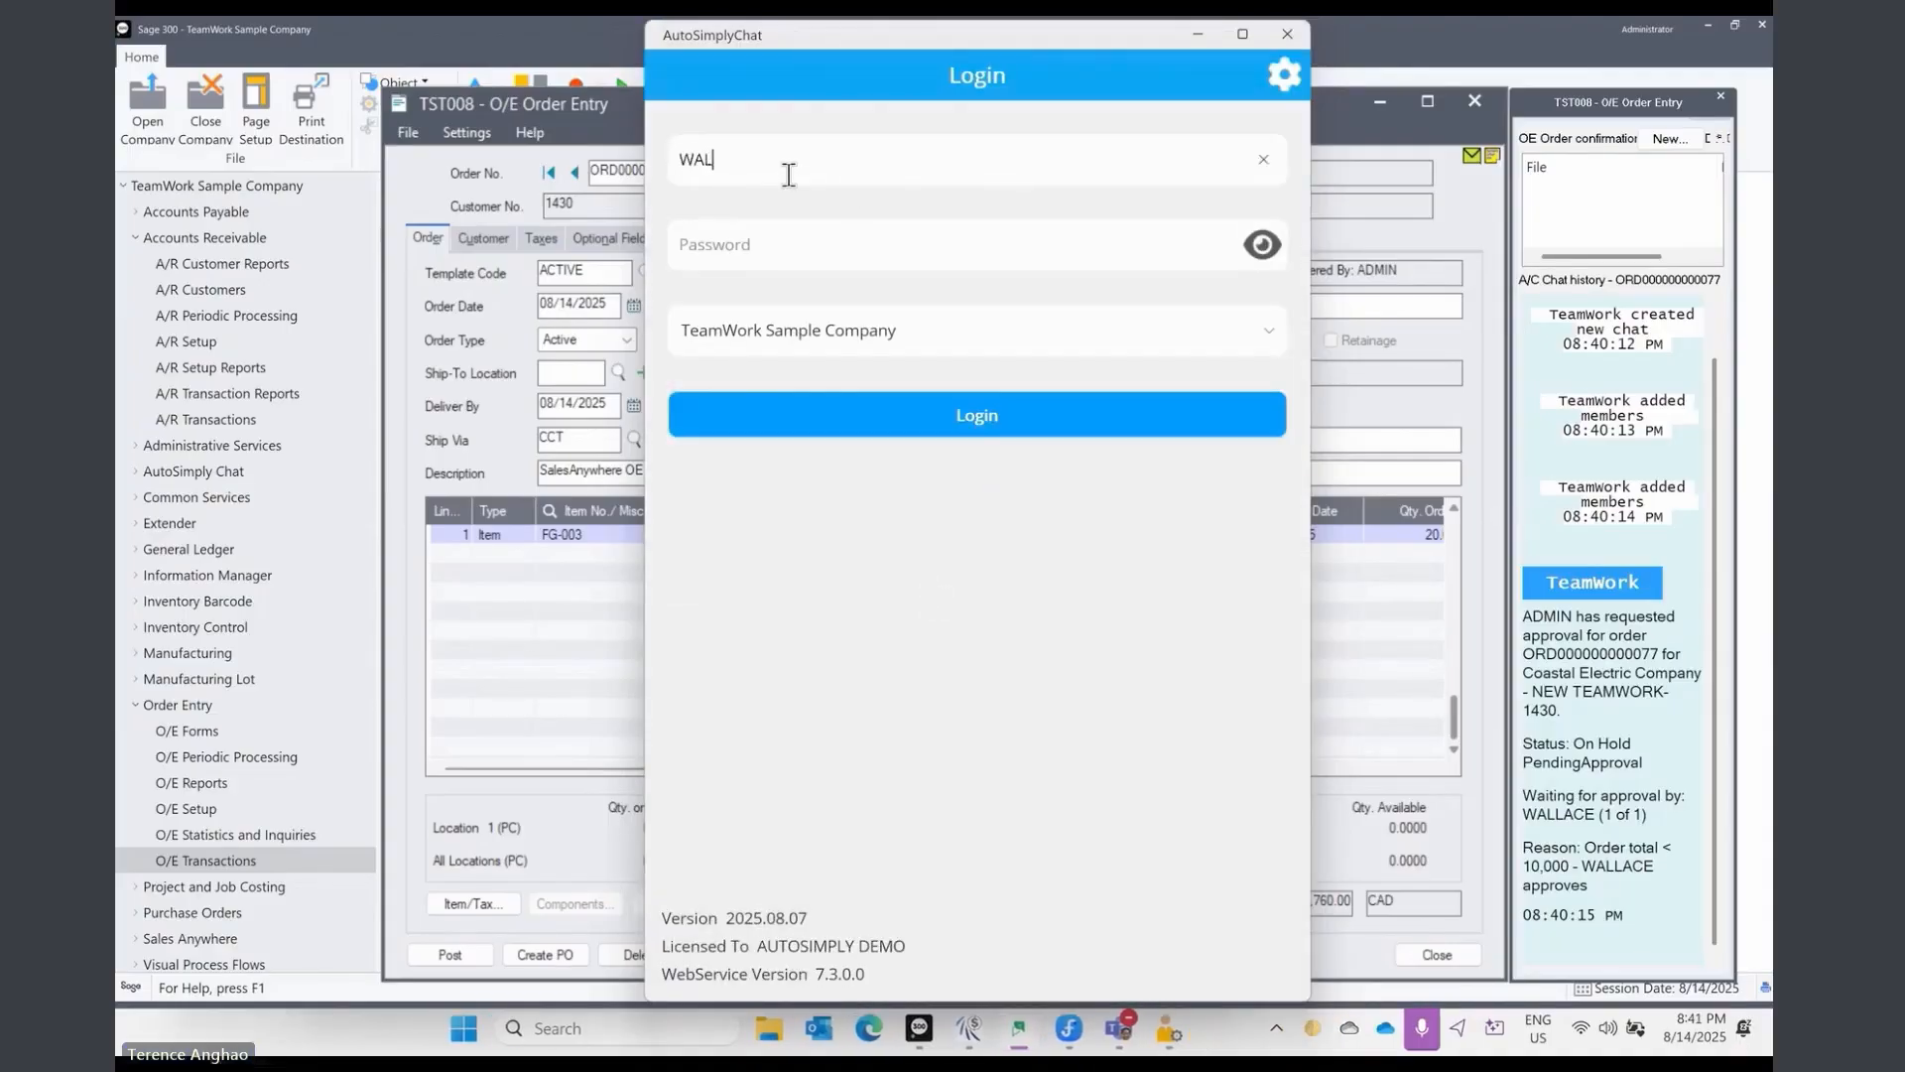
{"action": "type", "text": "LACE"}
{"action": "key", "text": "Tab"}
{"action": "type", "text": "********"}
{"action": "left_click", "coordinate": [931, 415]}
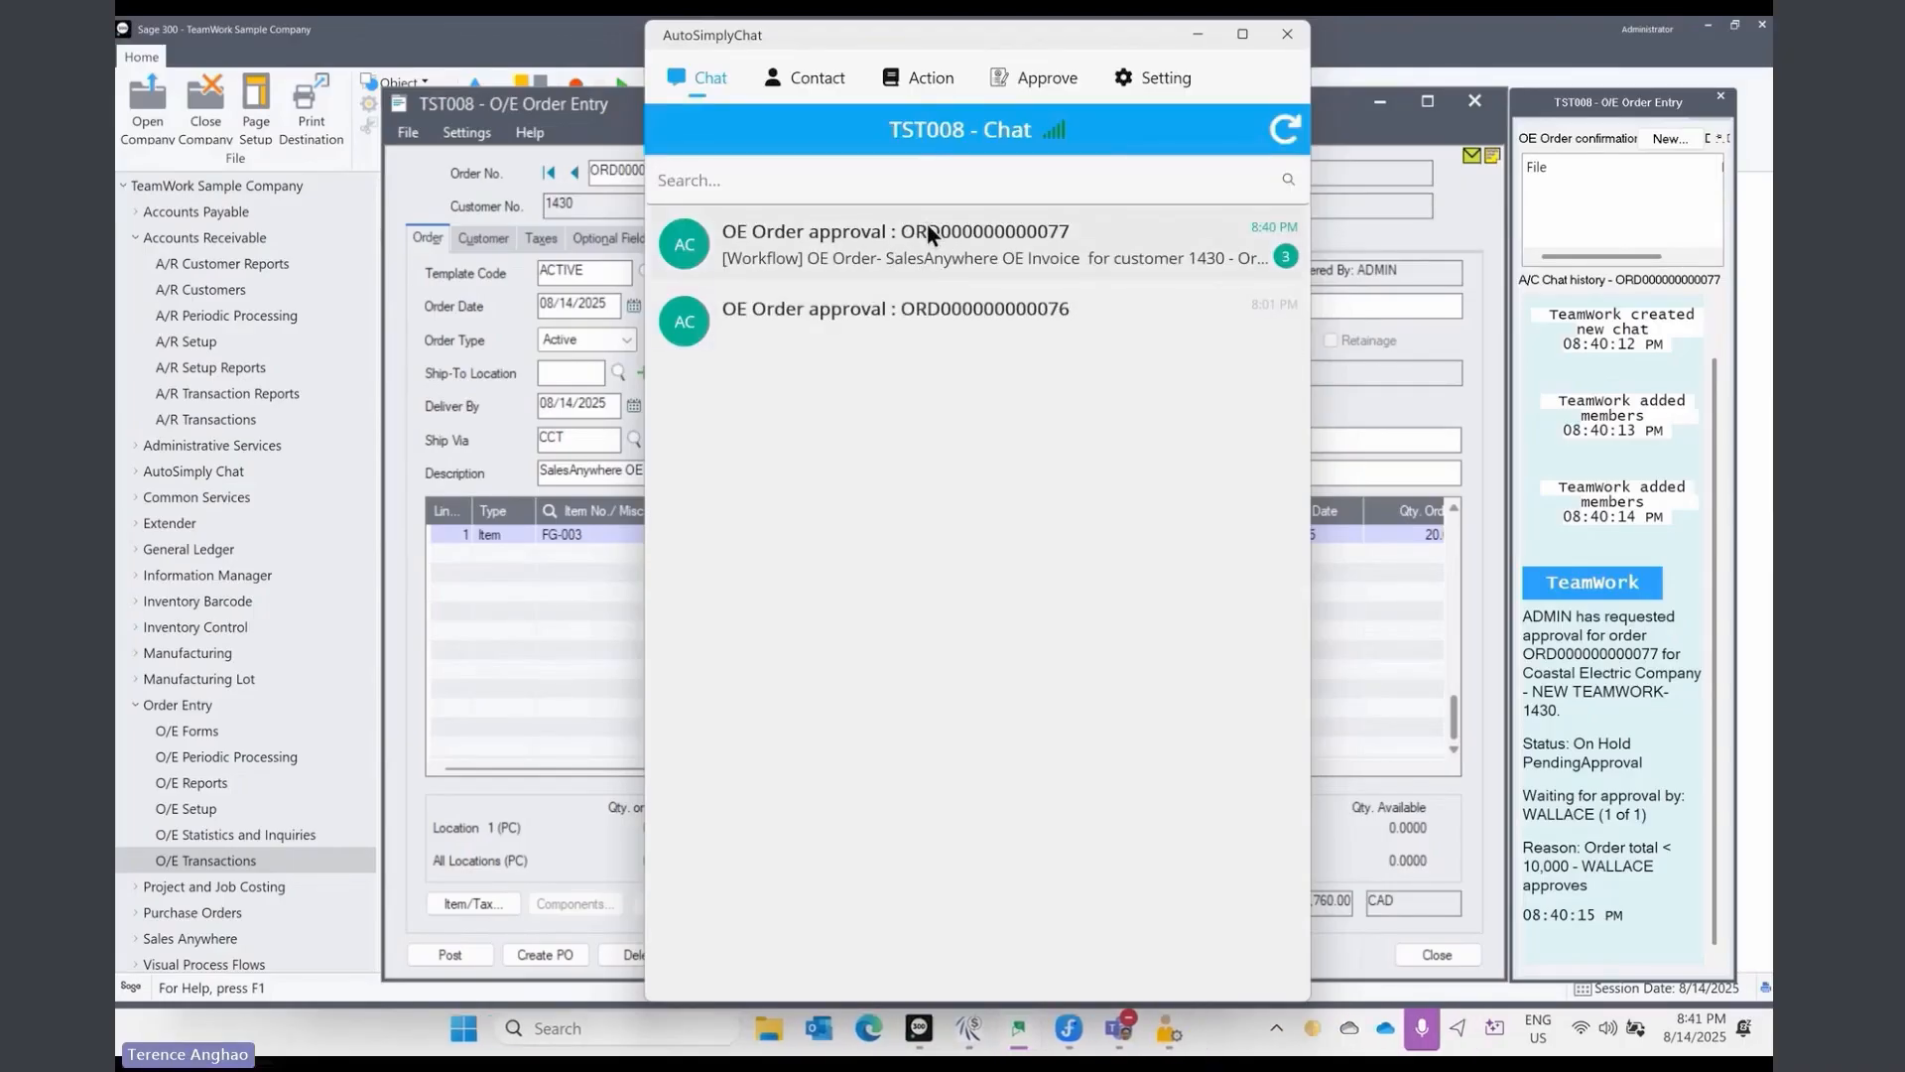
Step: Open the new order's OE Order approval chat and view the customer queries available from it
{"action": "left_click", "coordinate": [996, 240]}
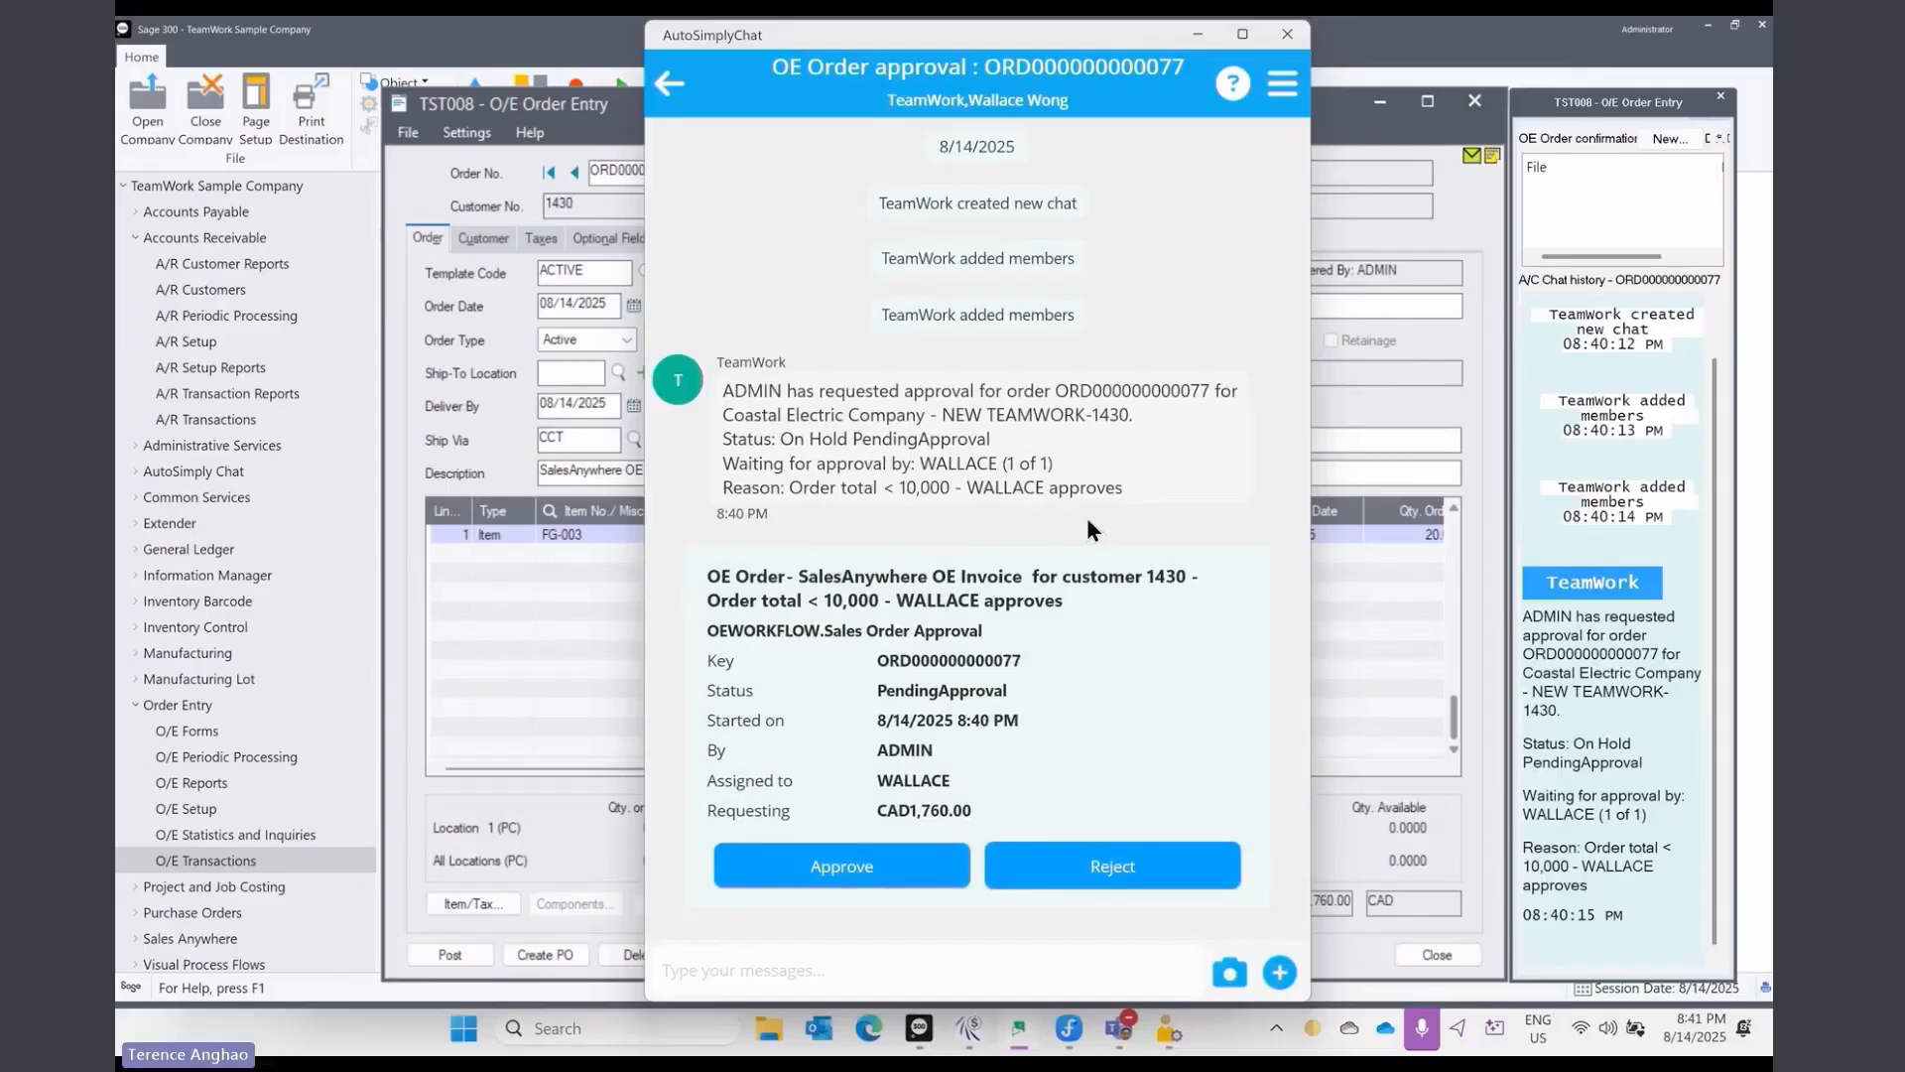
{"action": "left_click", "coordinate": [1232, 86]}
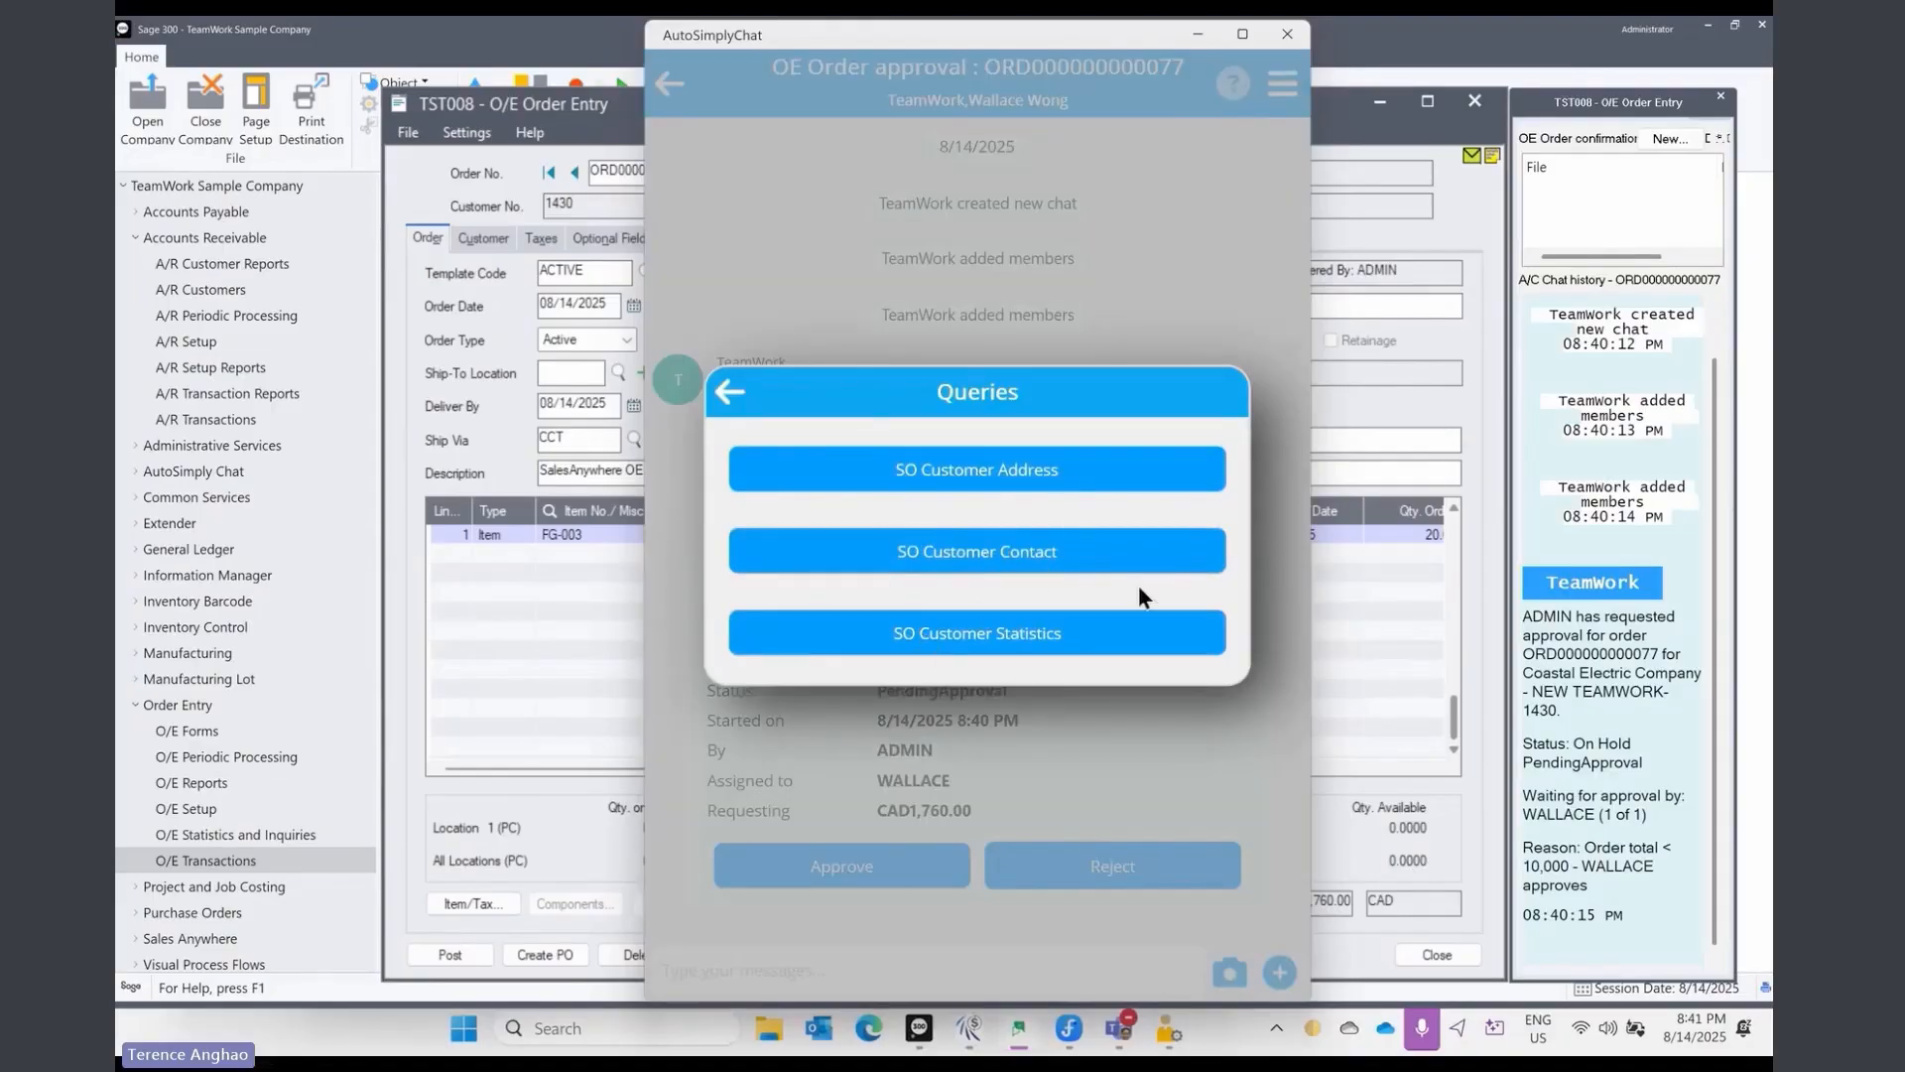
{"action": "left_click", "coordinate": [764, 393]}
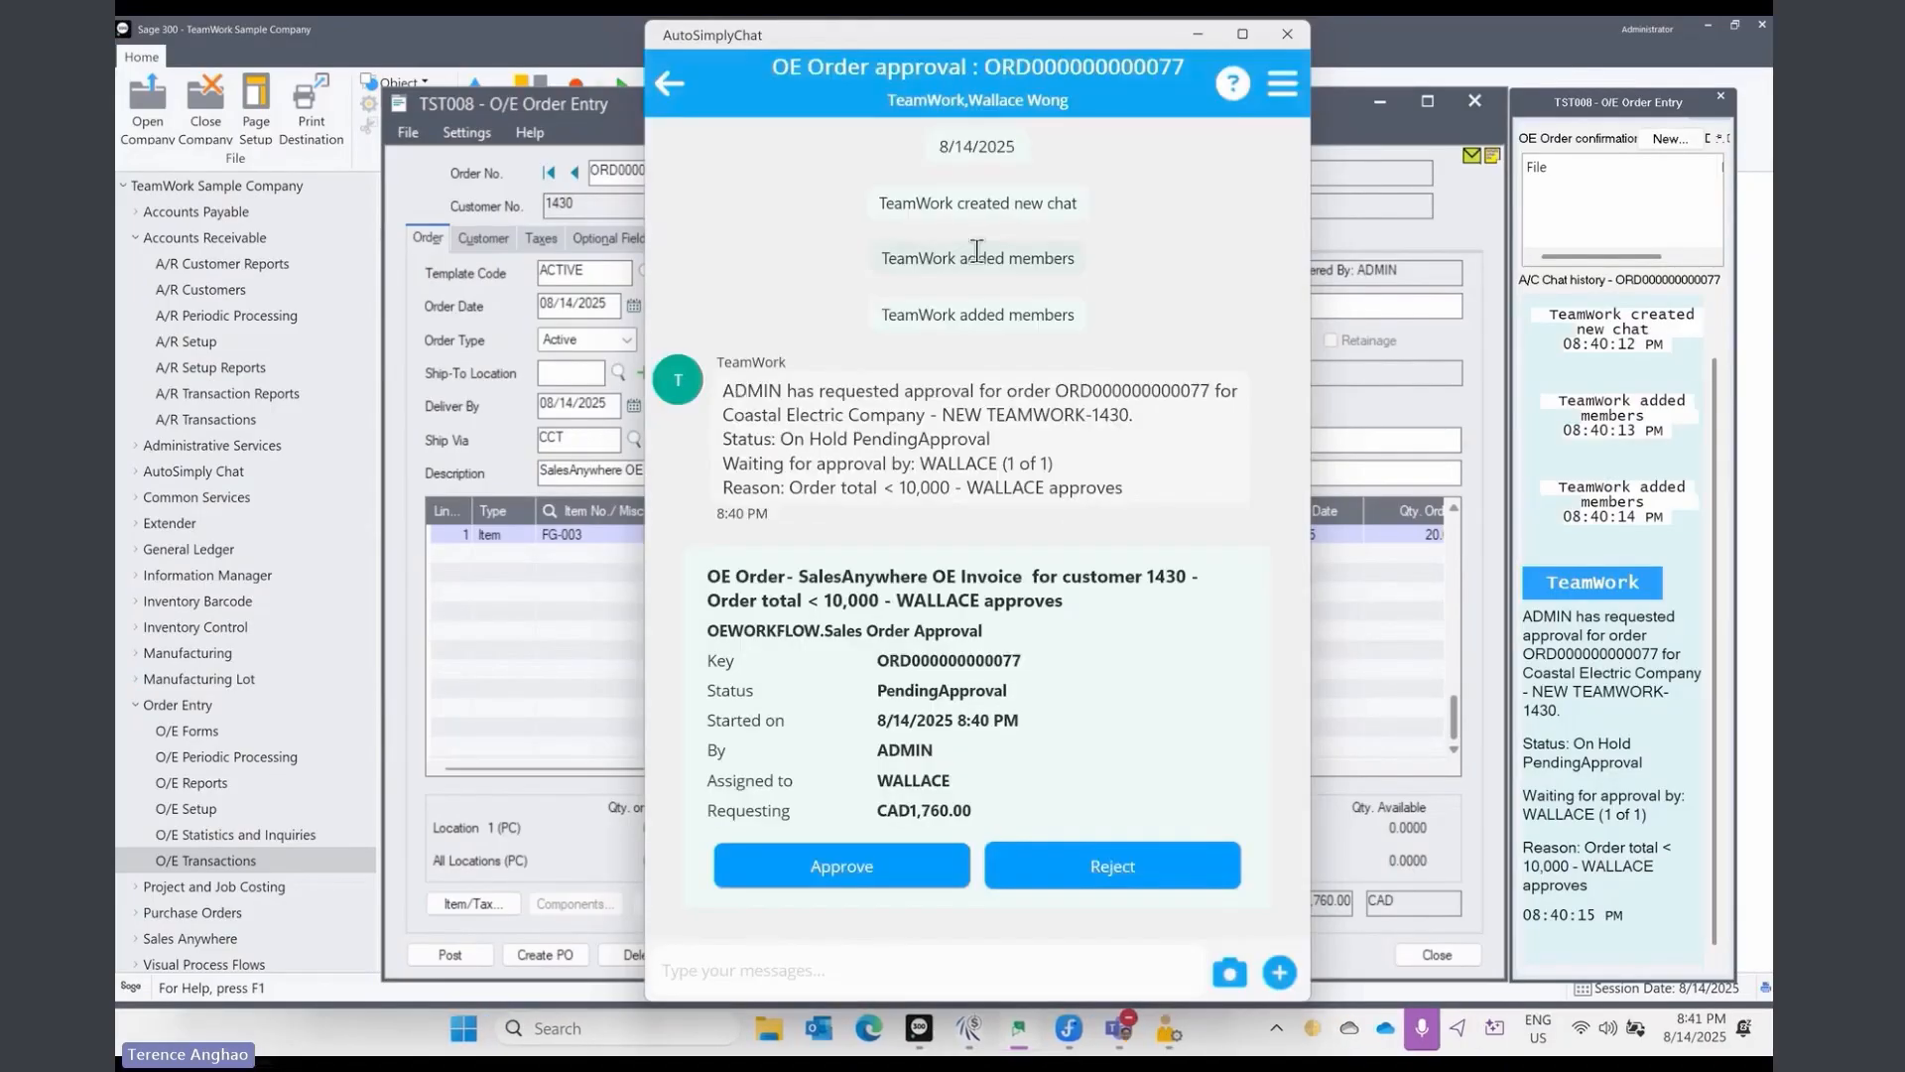
Step: Look up the sales order's header and item details from the approval chat, and return to the chat
{"action": "left_click", "coordinate": [1288, 86]}
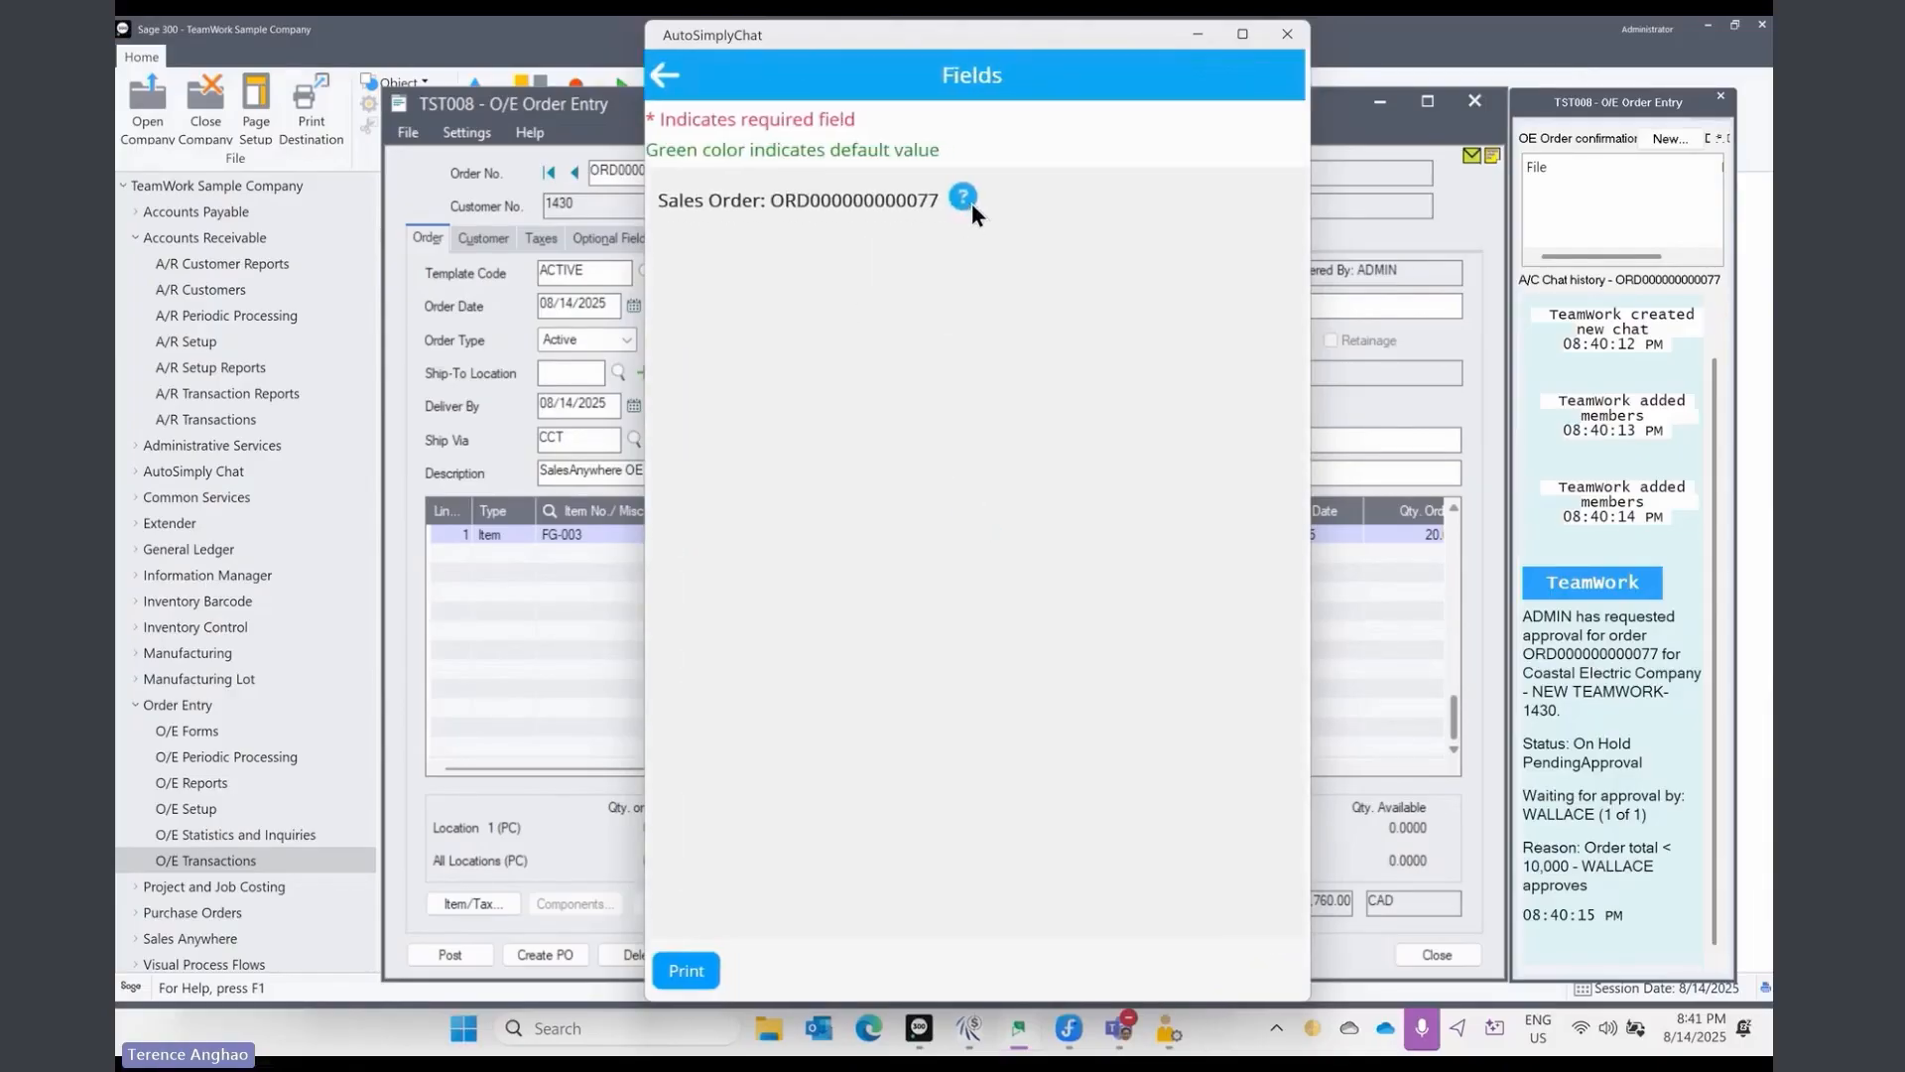
{"action": "left_click", "coordinate": [970, 204]}
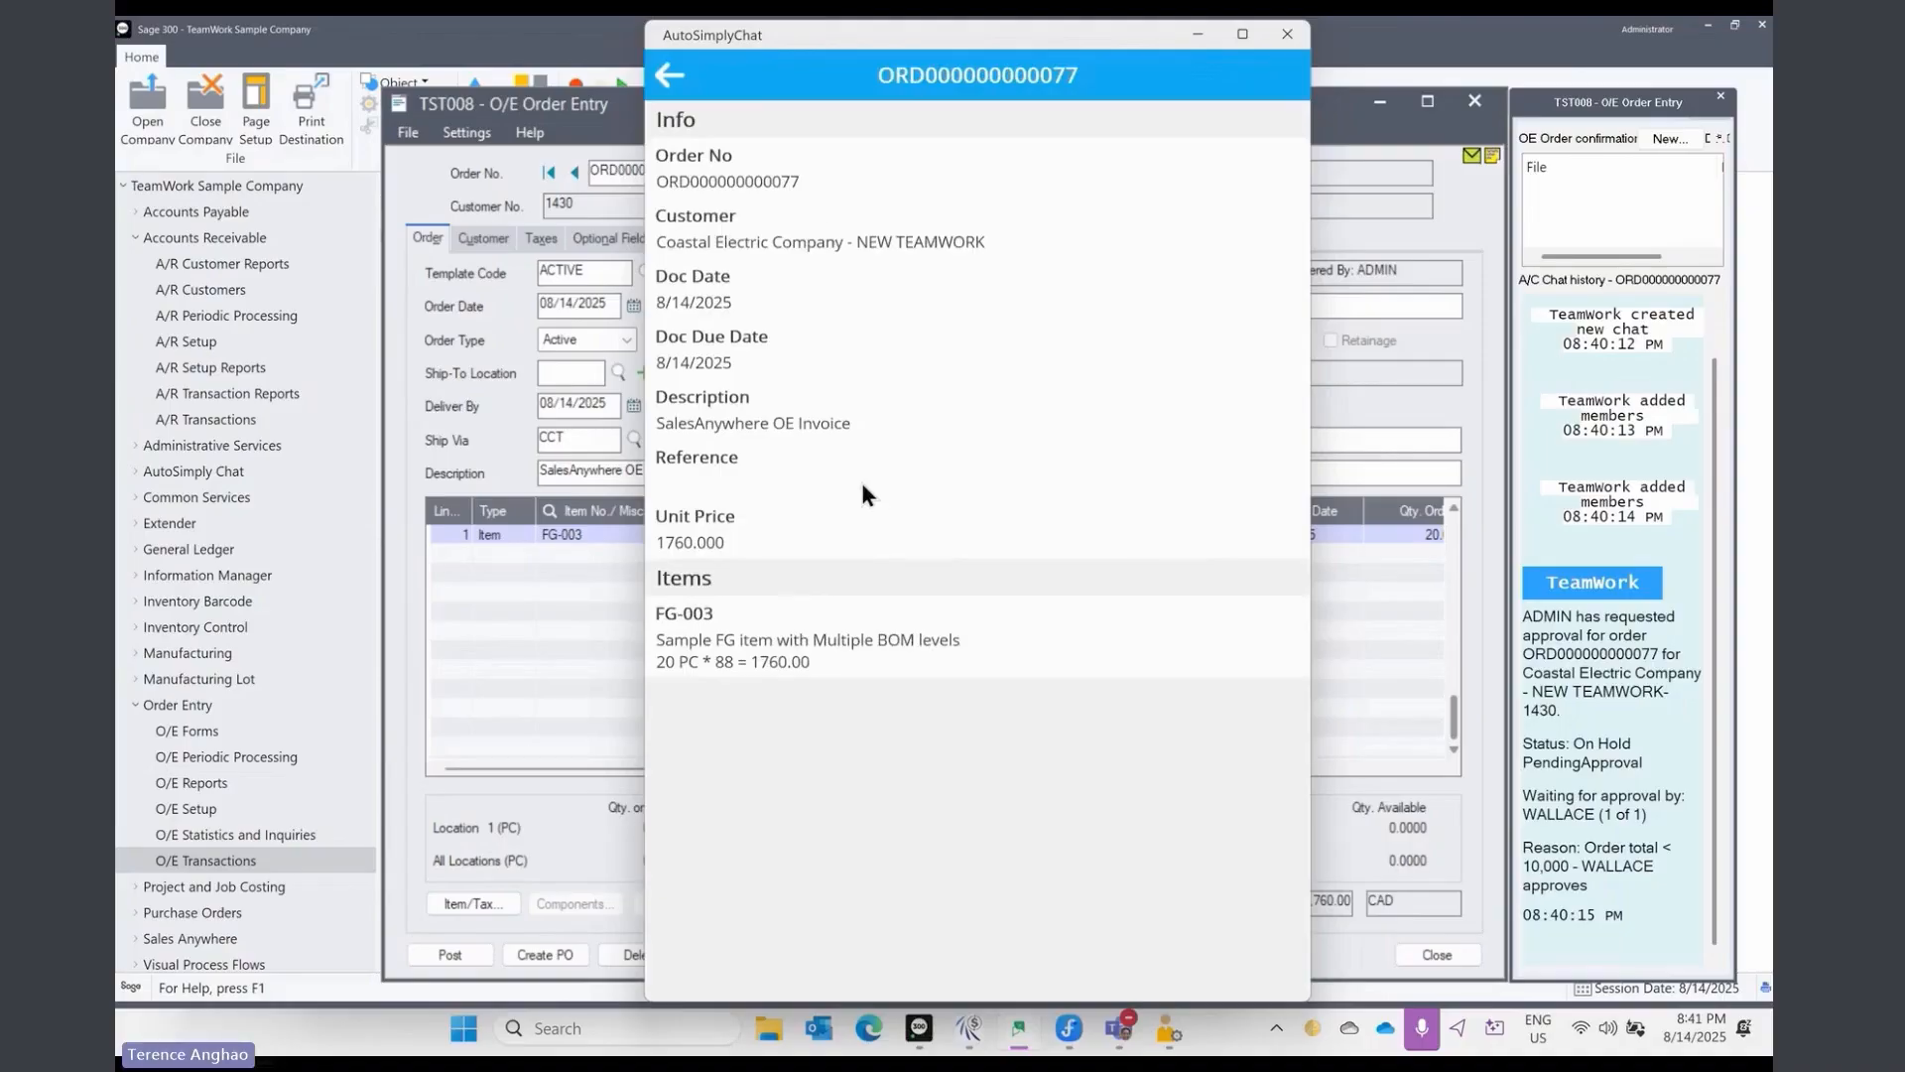
{"action": "left_click", "coordinate": [676, 83]}
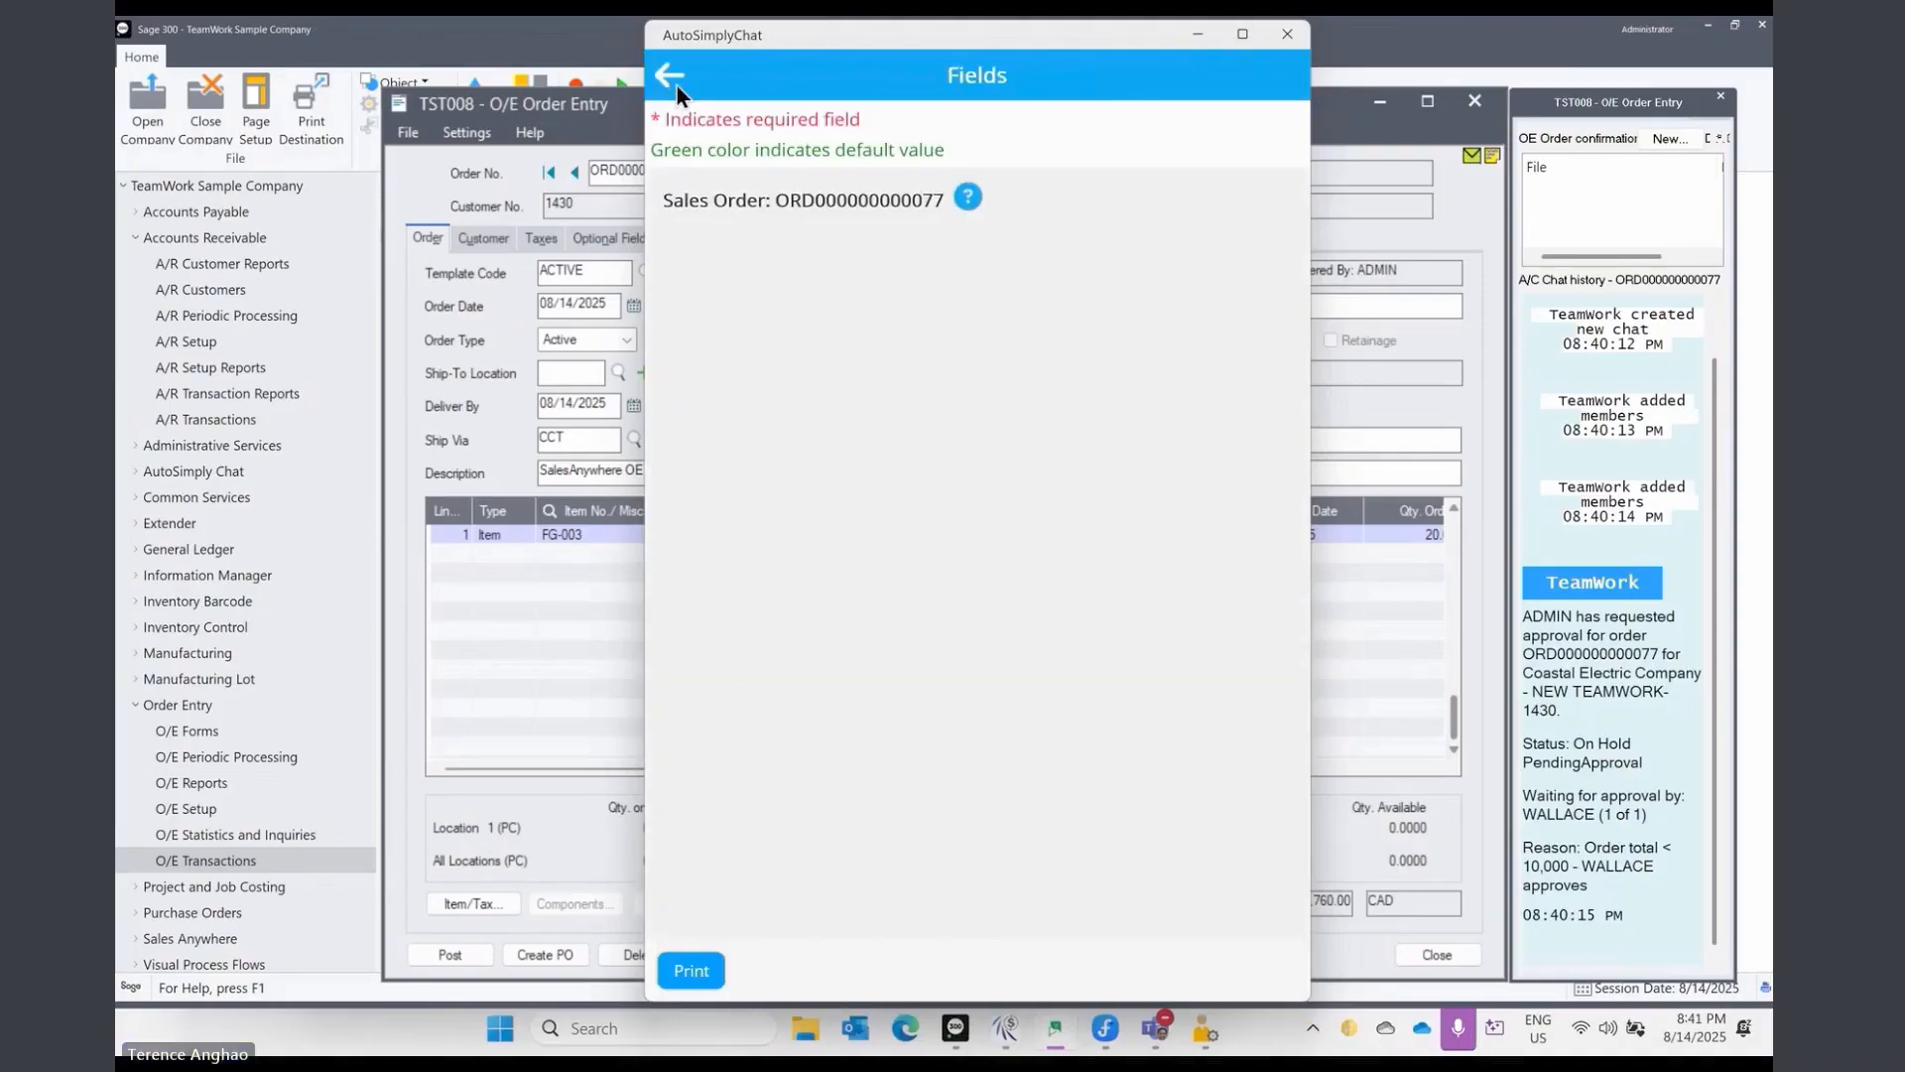
{"action": "left_click", "coordinate": [676, 84]}
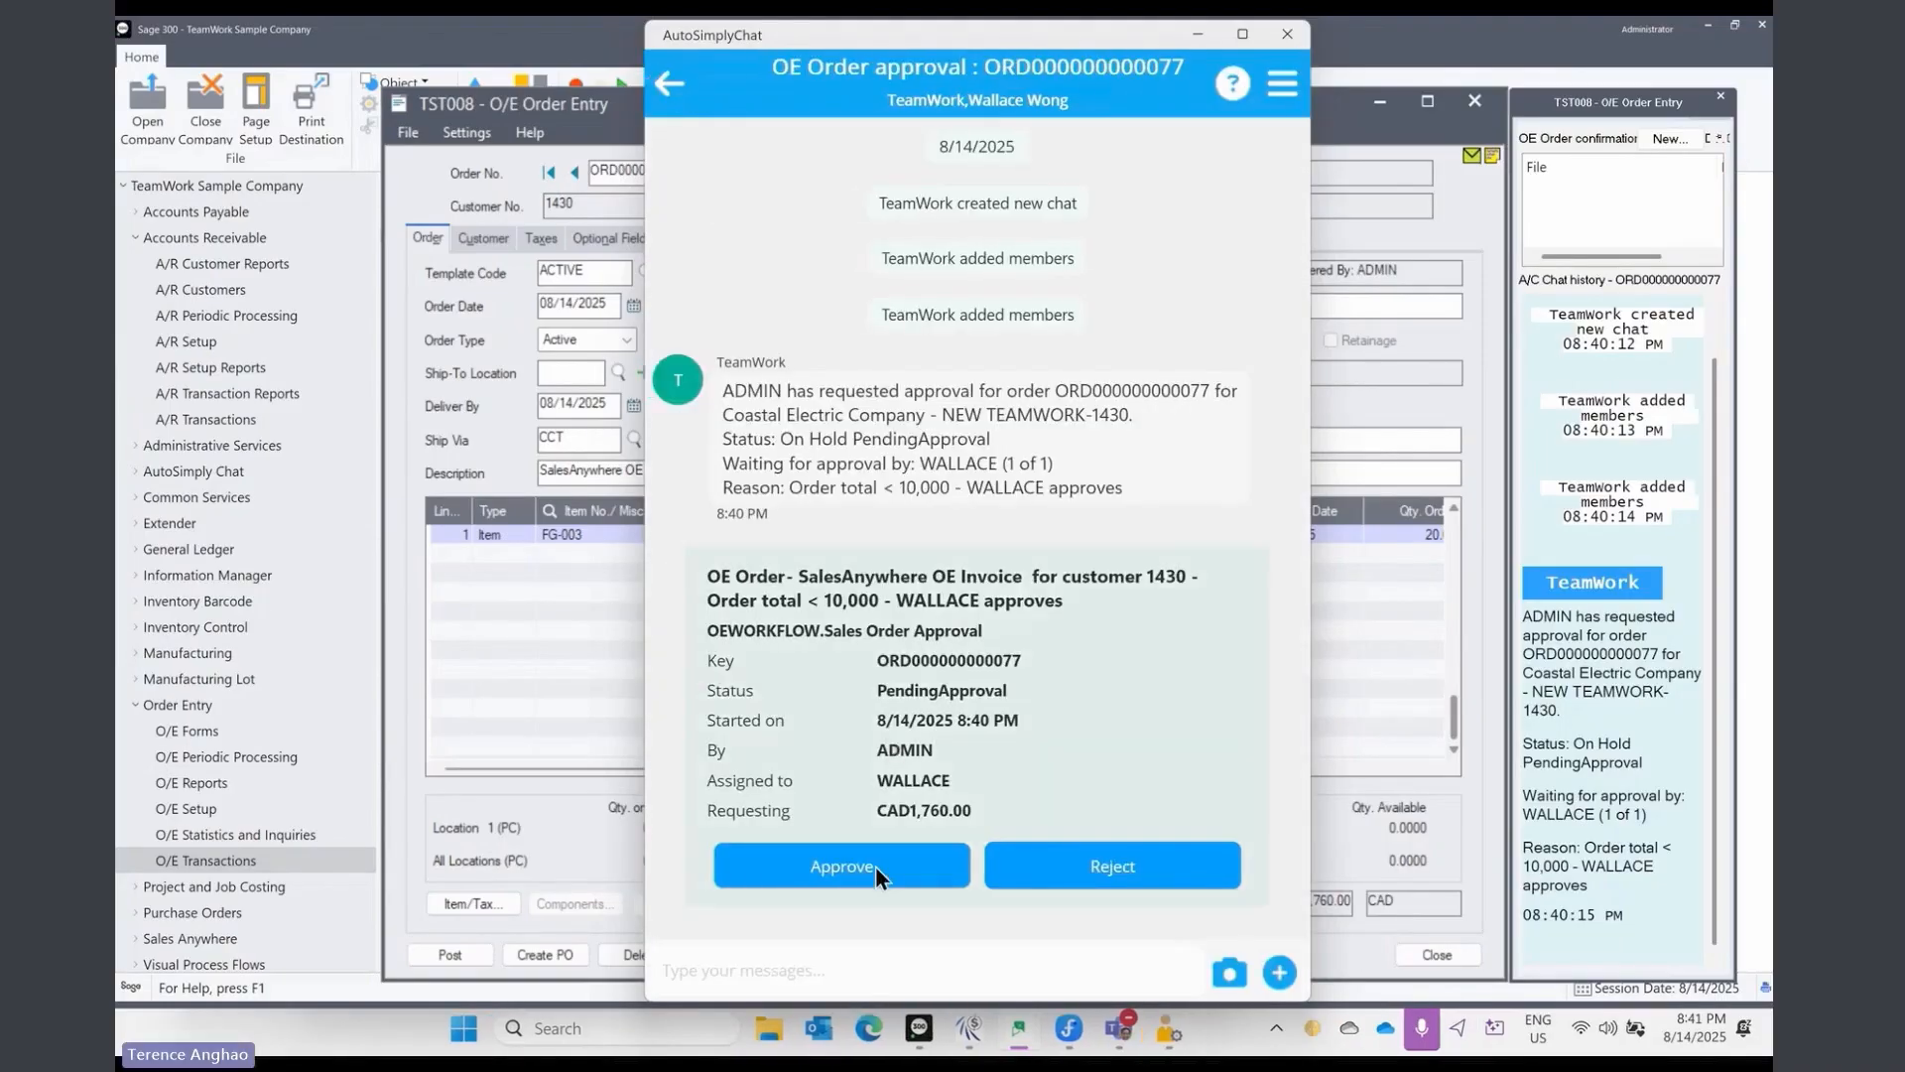
Step: Approve the pending sales order without an approver's comment and return to the chat list
{"action": "left_click", "coordinate": [873, 865]}
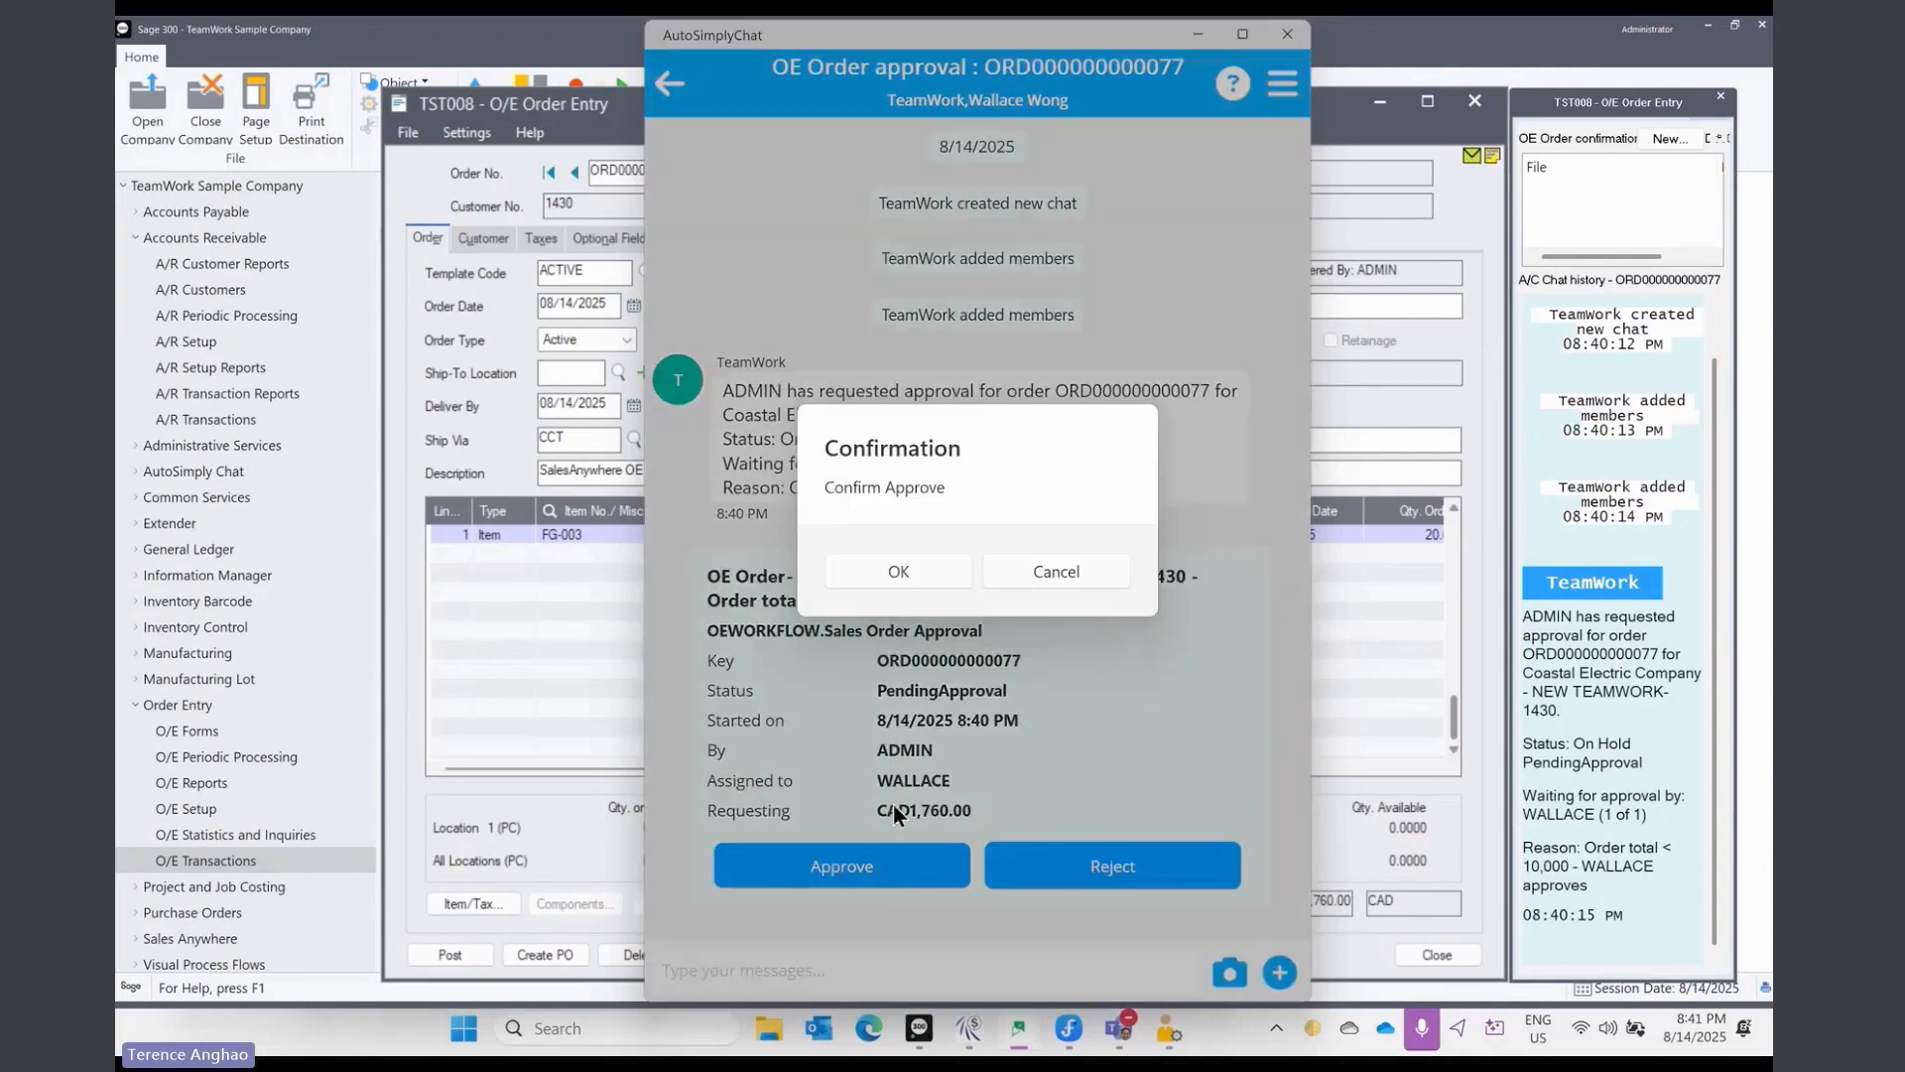
{"action": "left_click", "coordinate": [898, 572]}
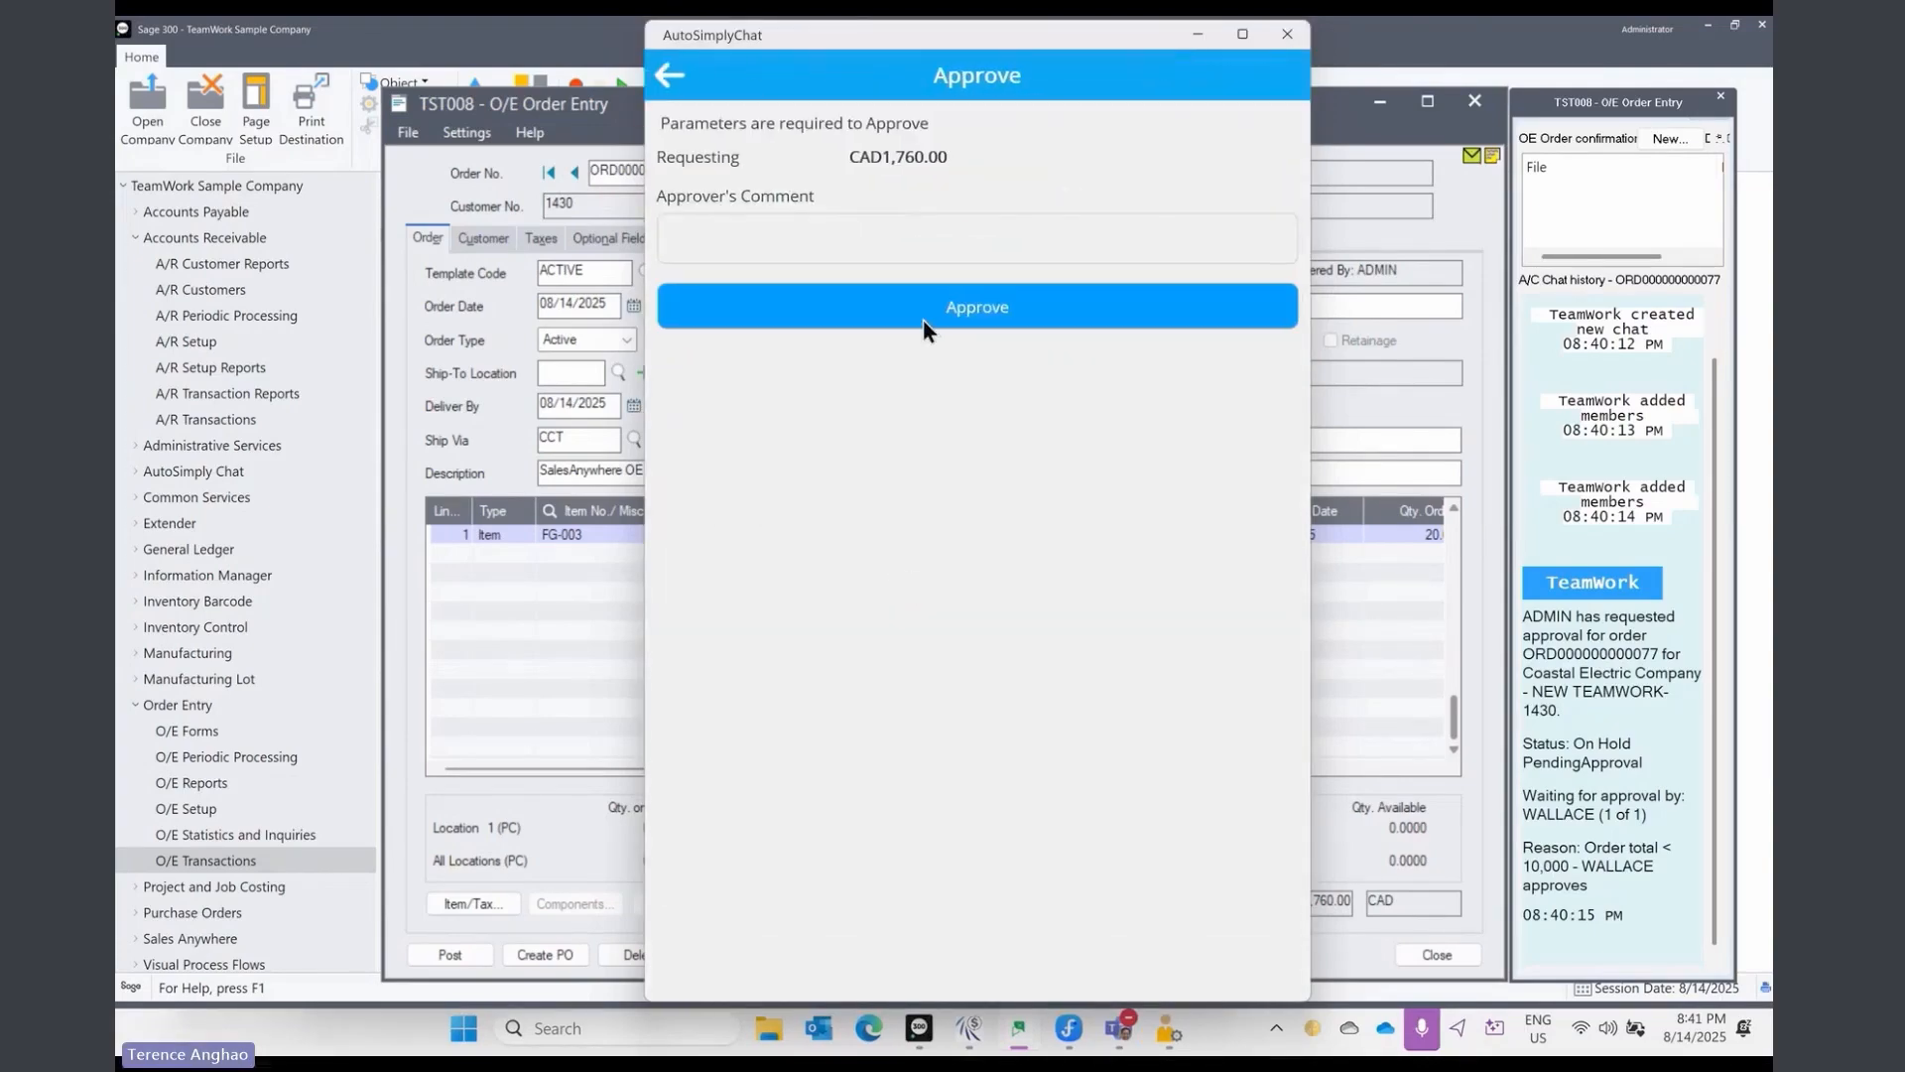
{"action": "left_click", "coordinate": [925, 308]}
{"action": "left_click", "coordinate": [881, 574]}
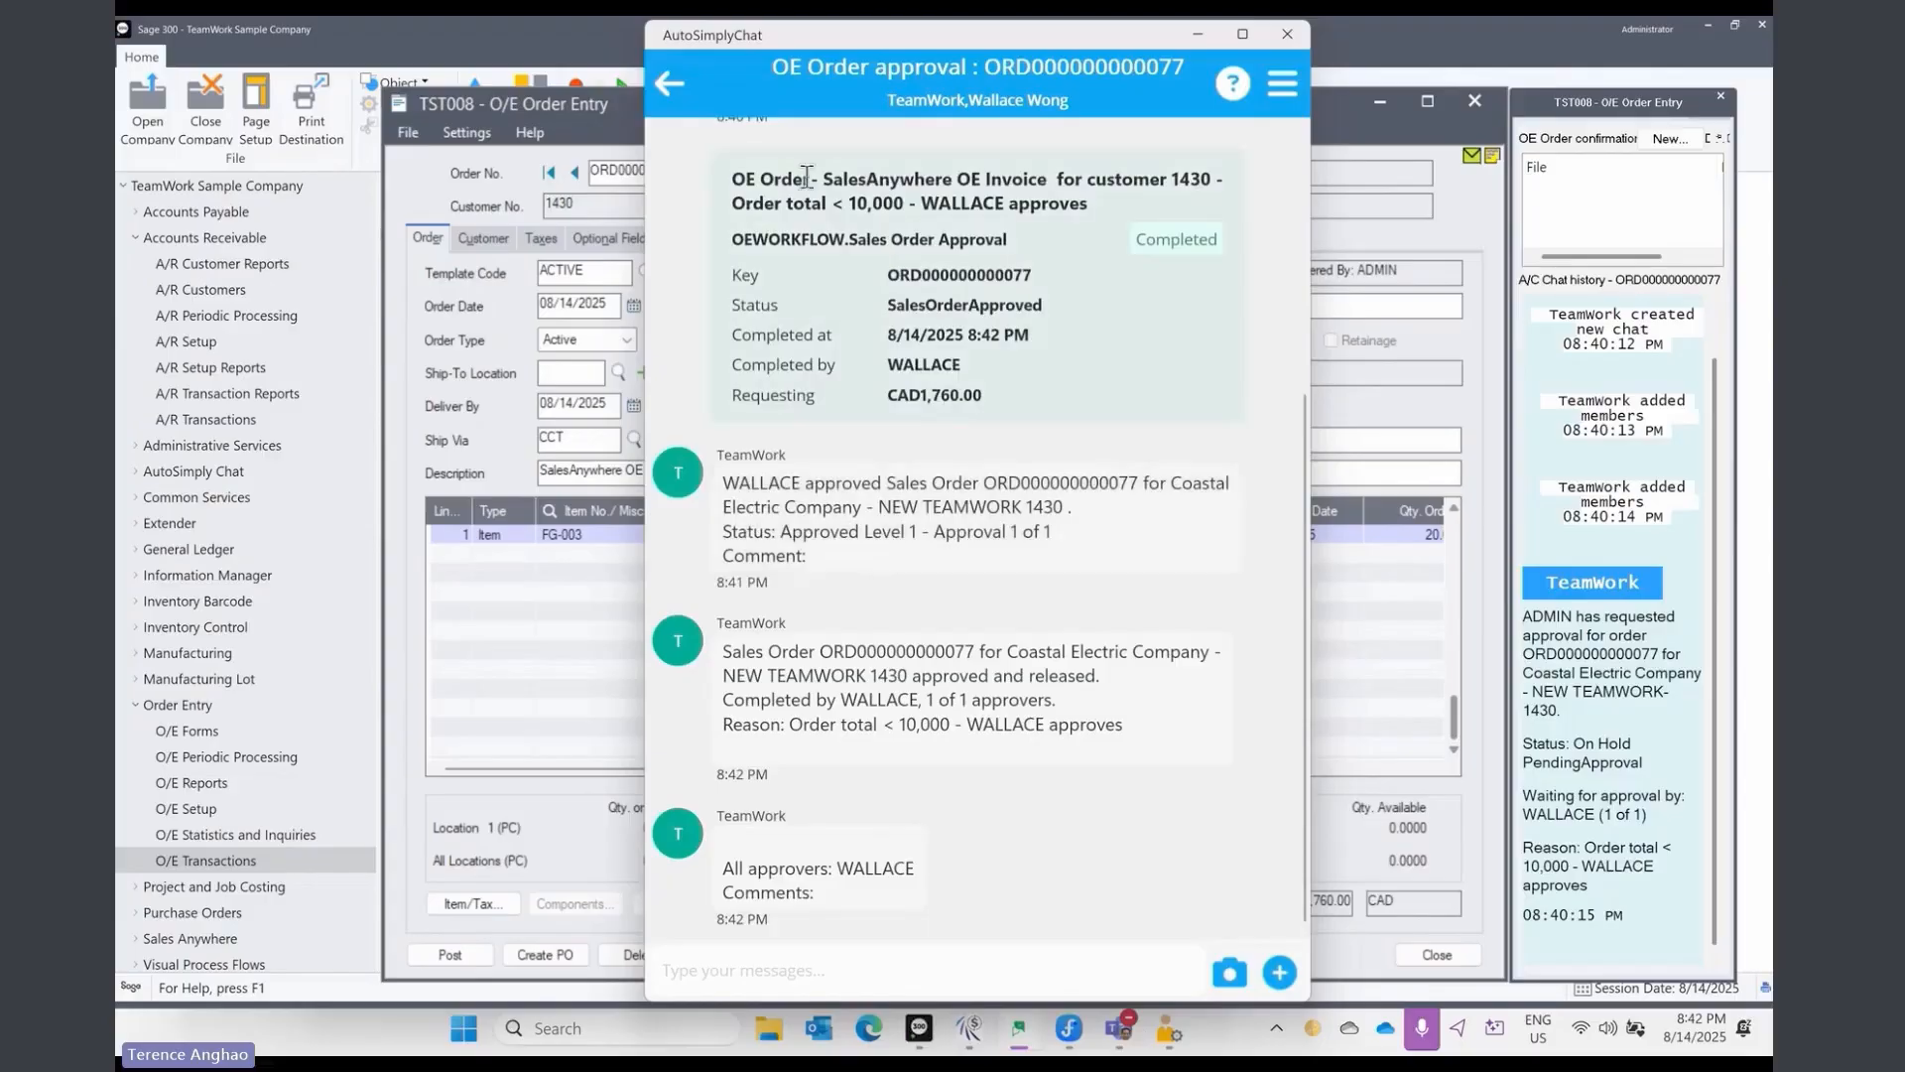
{"action": "left_click", "coordinate": [671, 86]}
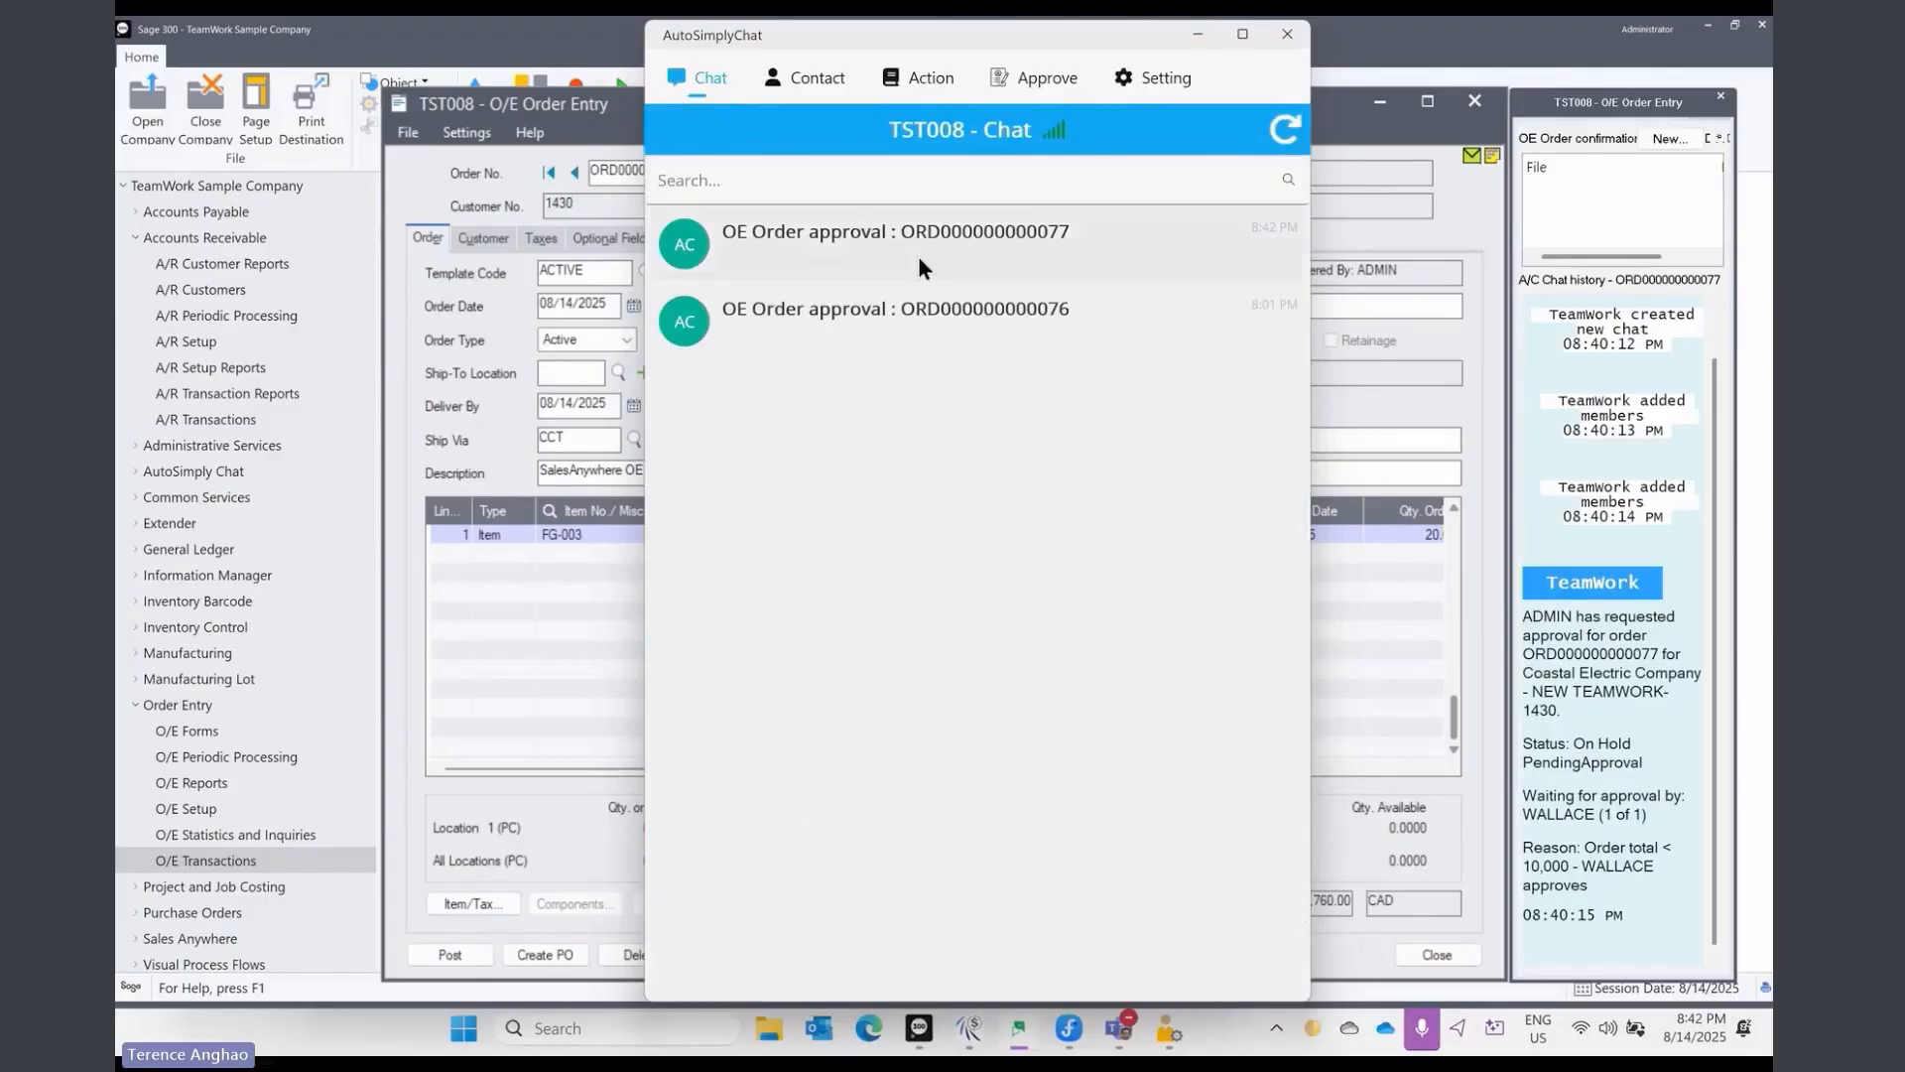
Step: Switch back to O/E Order Entry, reload the approved order, and check its On Hold setting and chat history
{"action": "left_click", "coordinate": [533, 113]}
{"action": "left_click", "coordinate": [573, 171]}
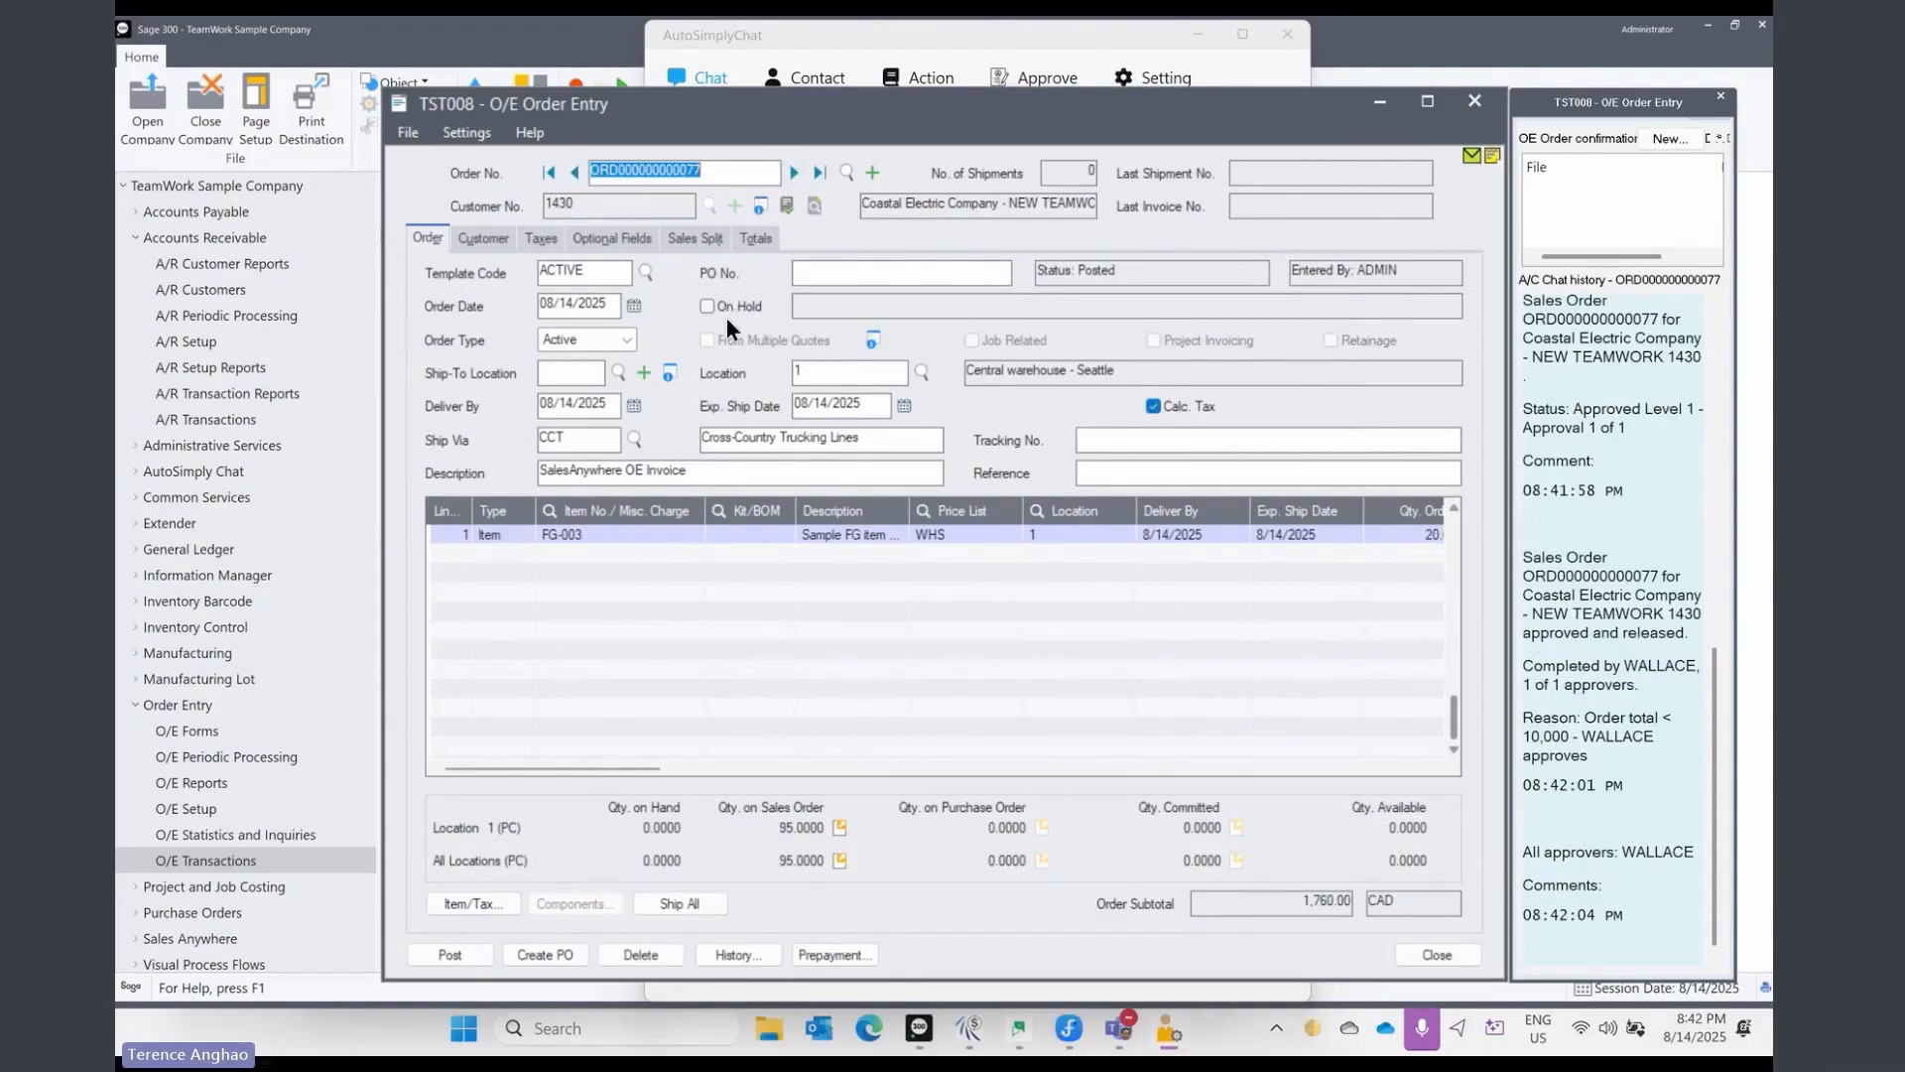
{"action": "scroll", "coordinate": [1619, 752], "scroll_direction": "up", "scroll_amount": 2}
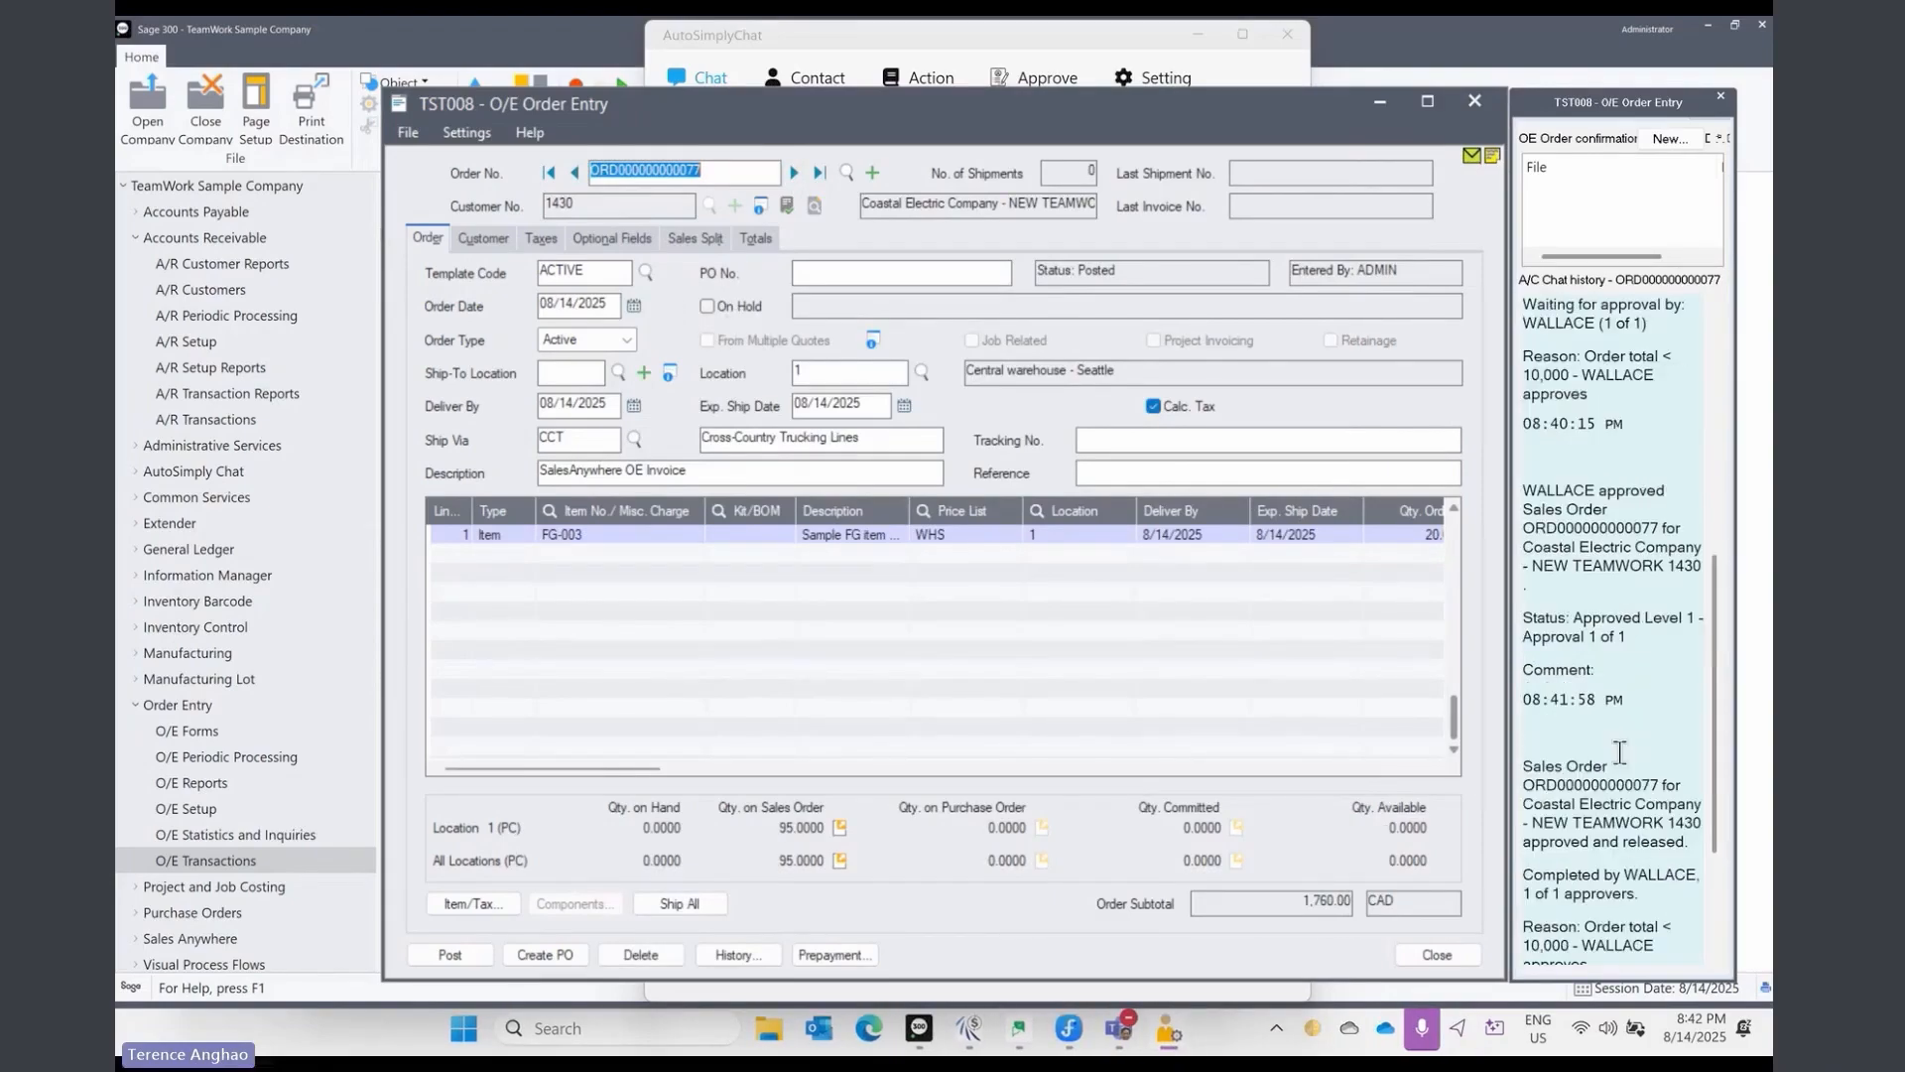
{"action": "scroll", "coordinate": [1618, 754], "scroll_direction": "down", "scroll_amount": 2}
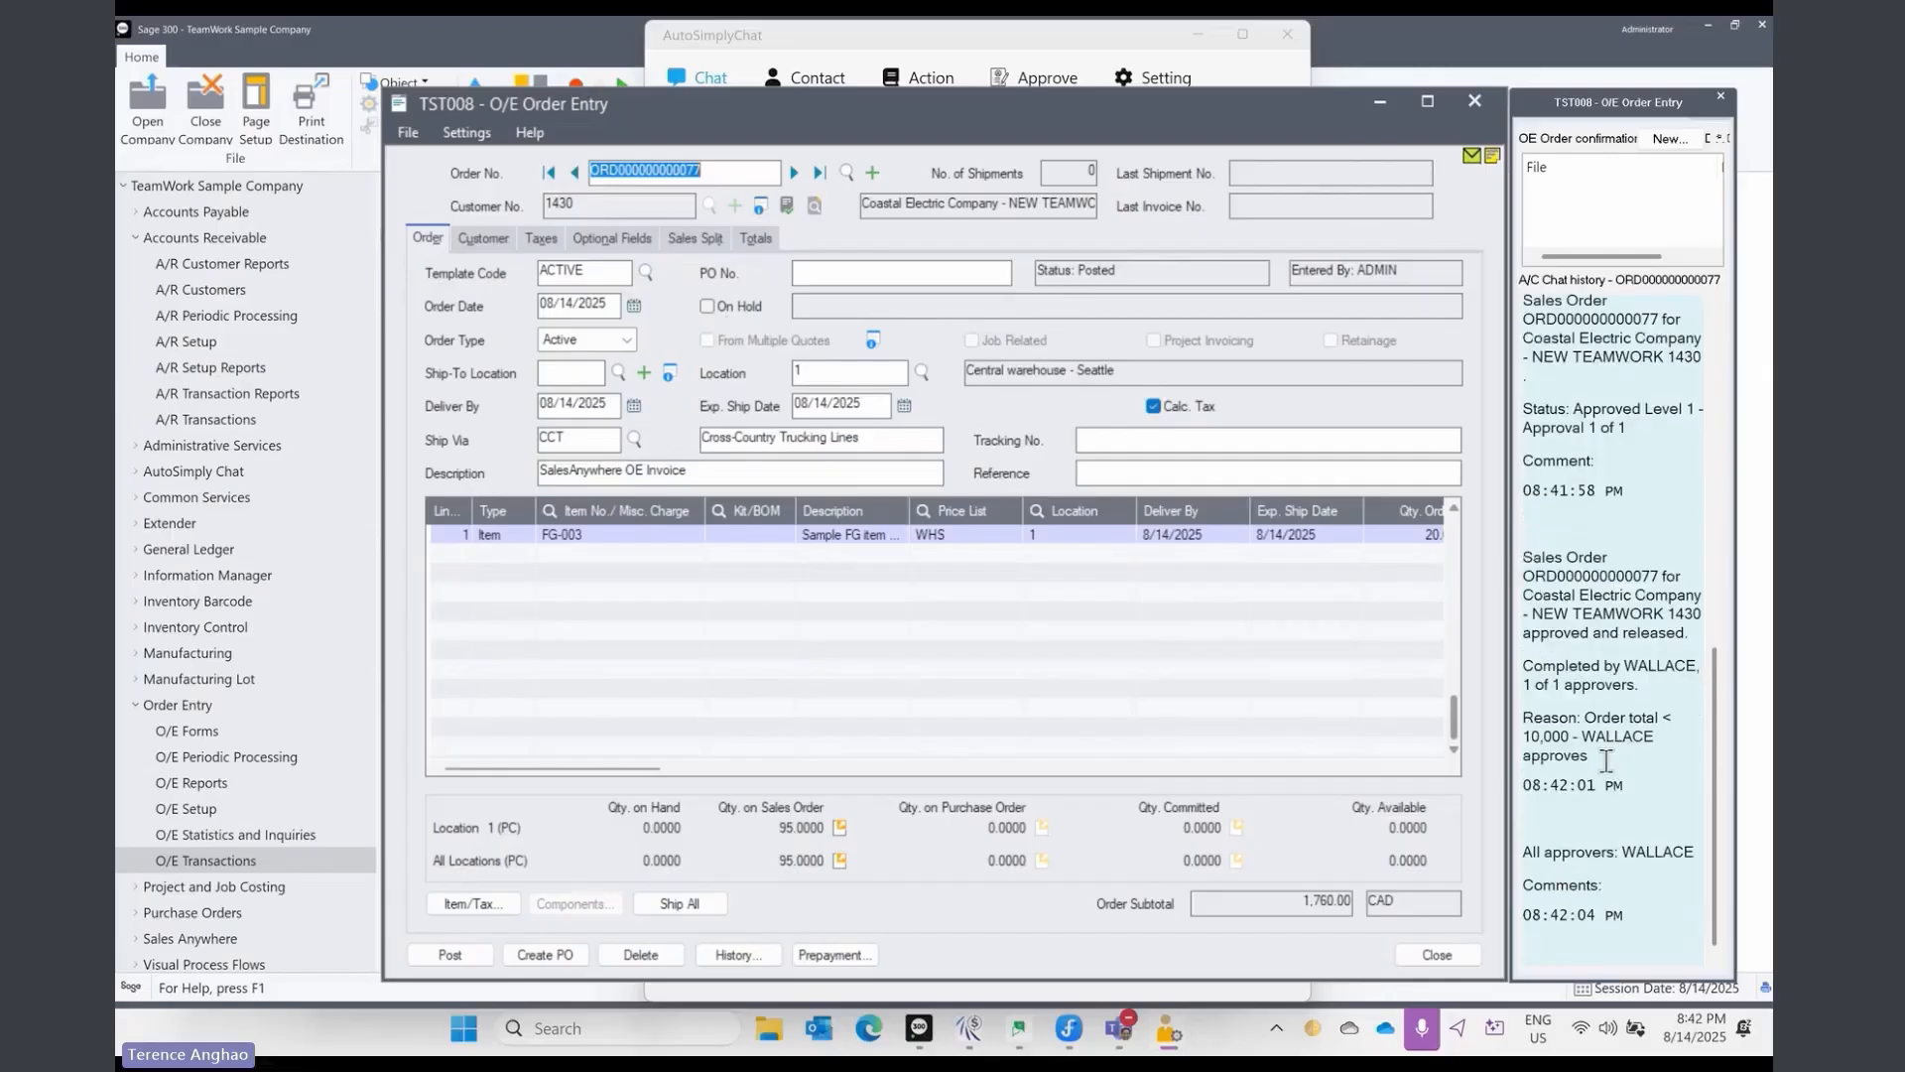